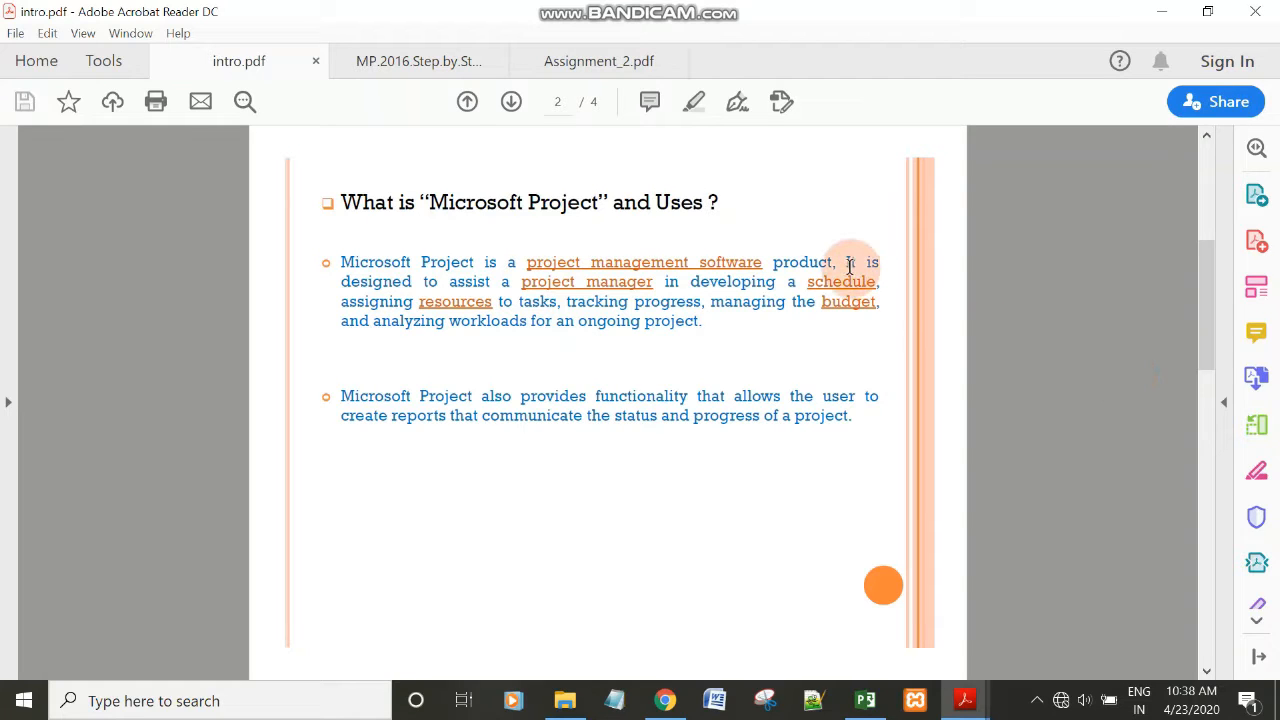
{"action": "left_click_drag", "start_coordinate": [846, 262], "coordinate": [884, 268]}
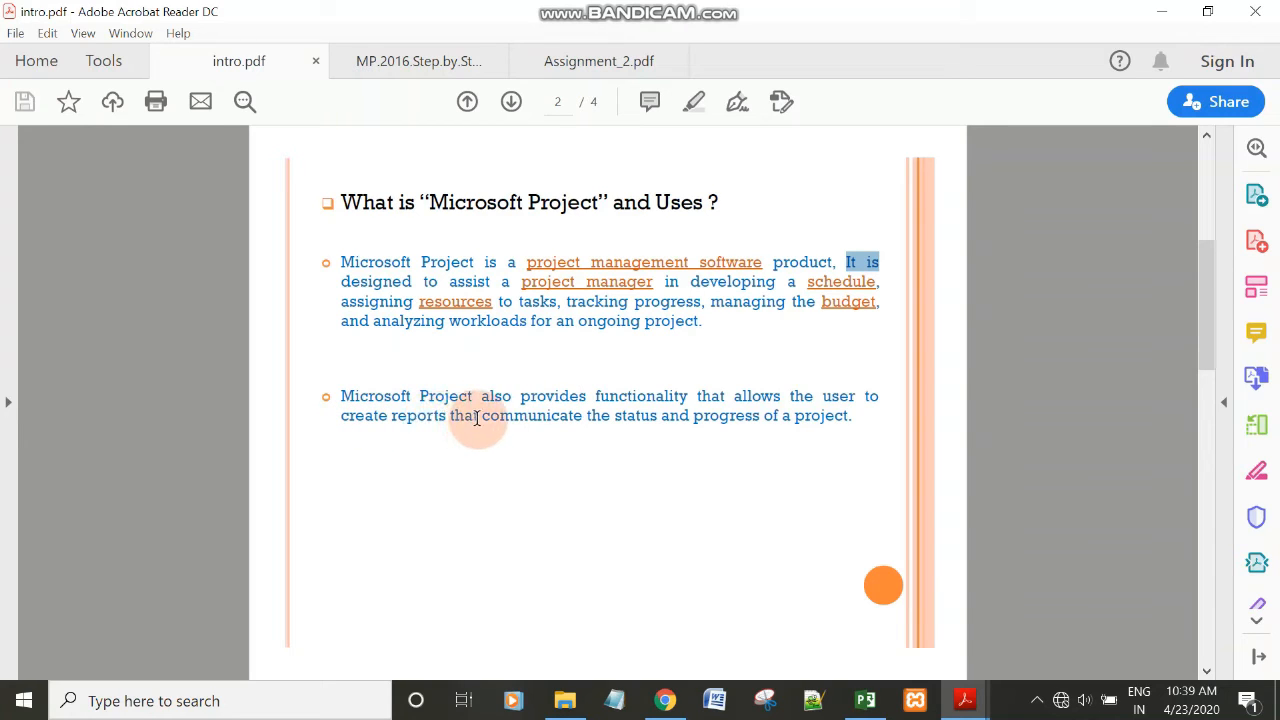
{"action": "left_click_drag", "start_coordinate": [490, 420], "coordinate": [786, 427]}
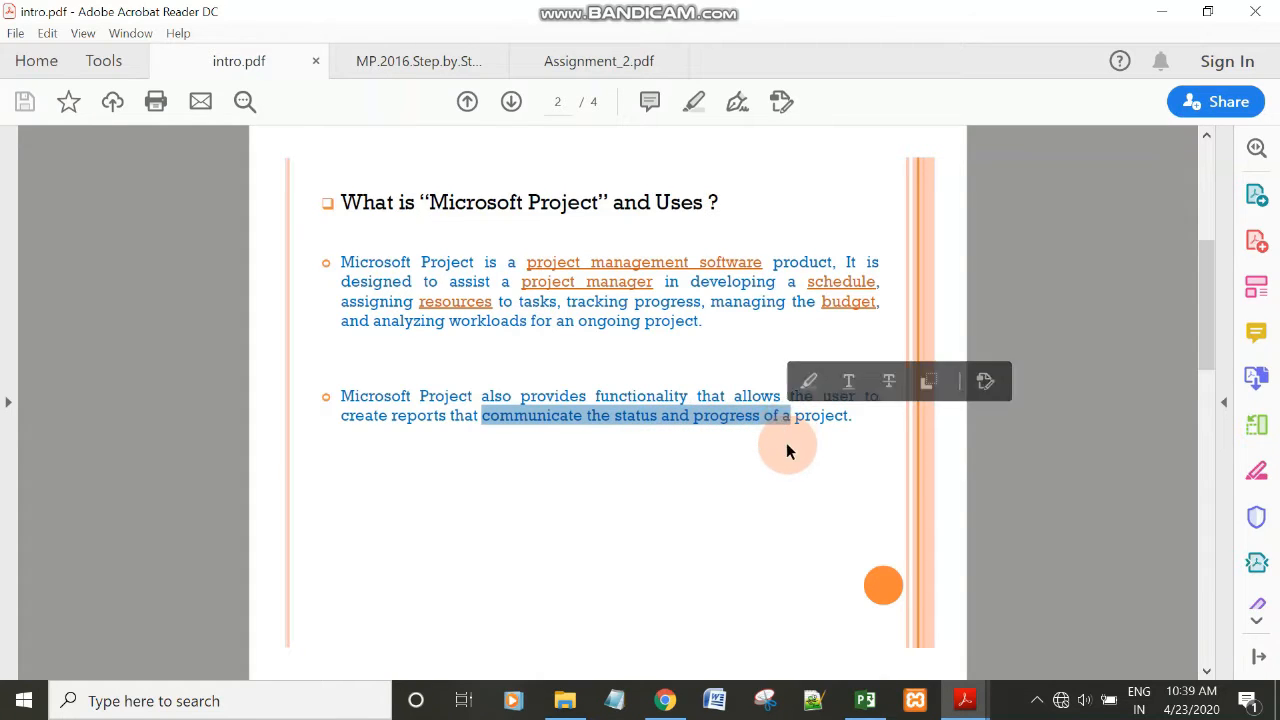
{"action": "left_click", "coordinate": [786, 450]}
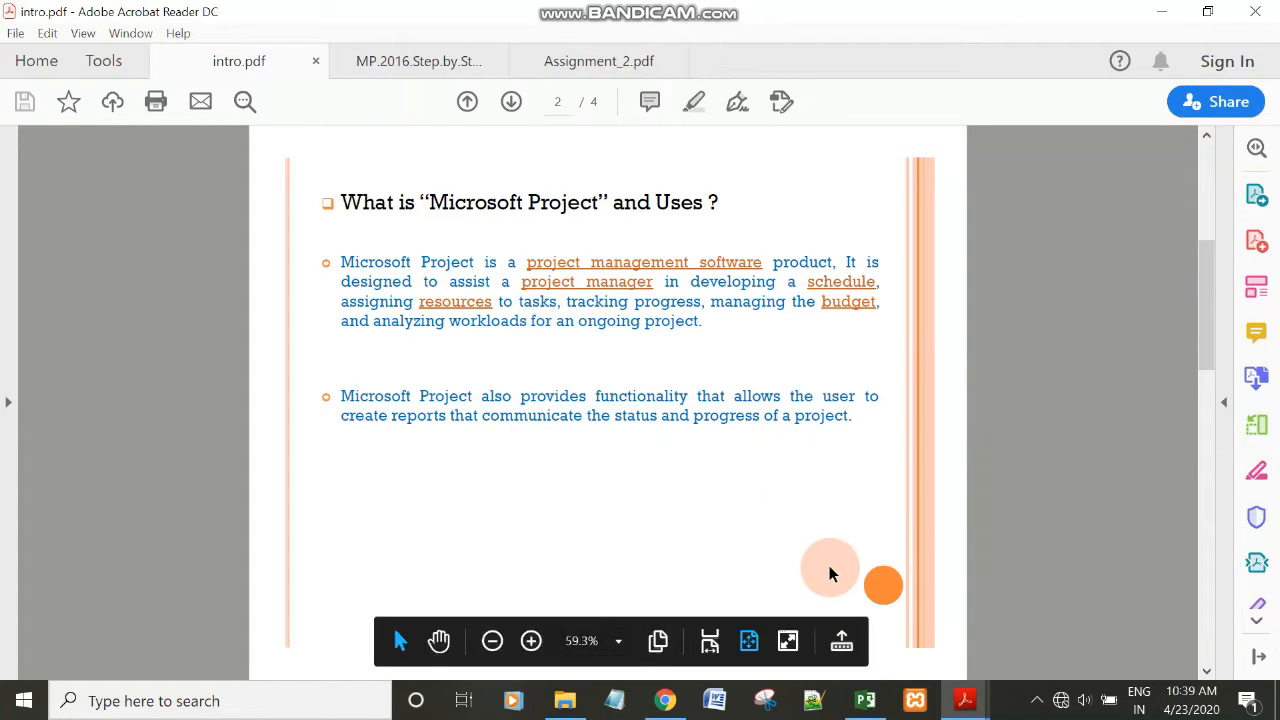
Switch to Microsoft Project and create a new blank project.
{"action": "left_click", "coordinate": [865, 700]}
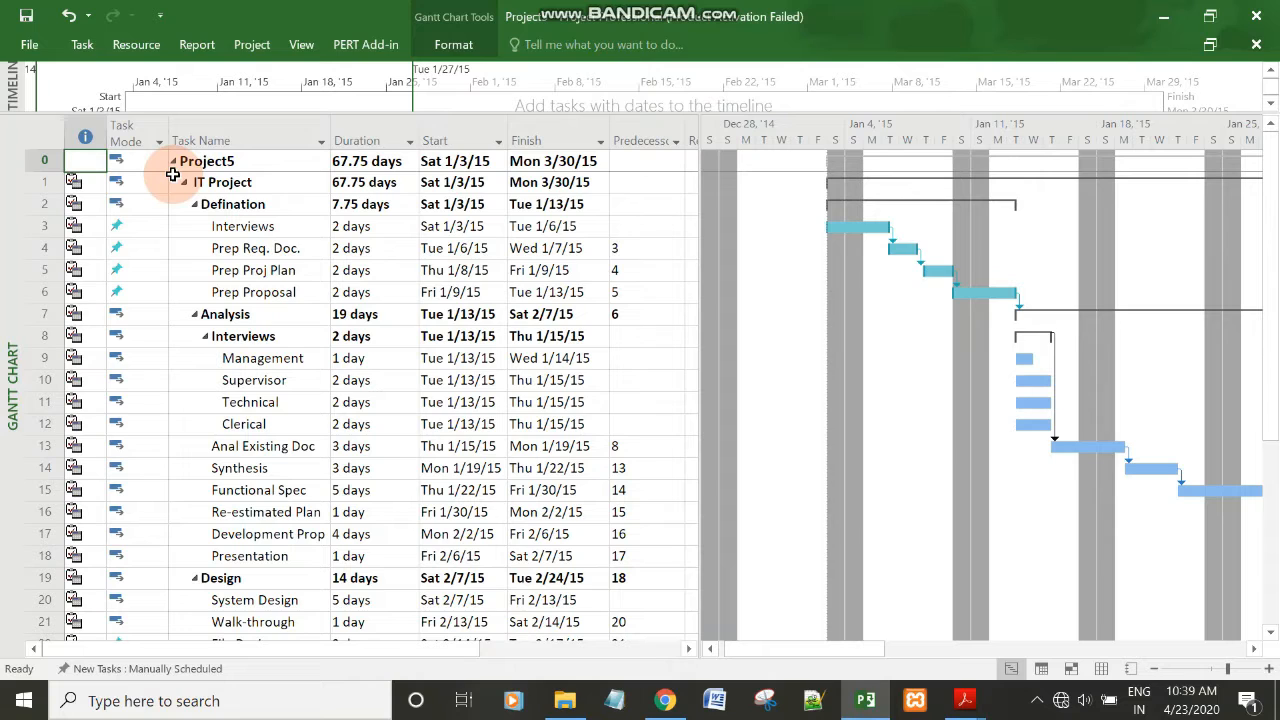
{"action": "left_click", "coordinate": [30, 44]}
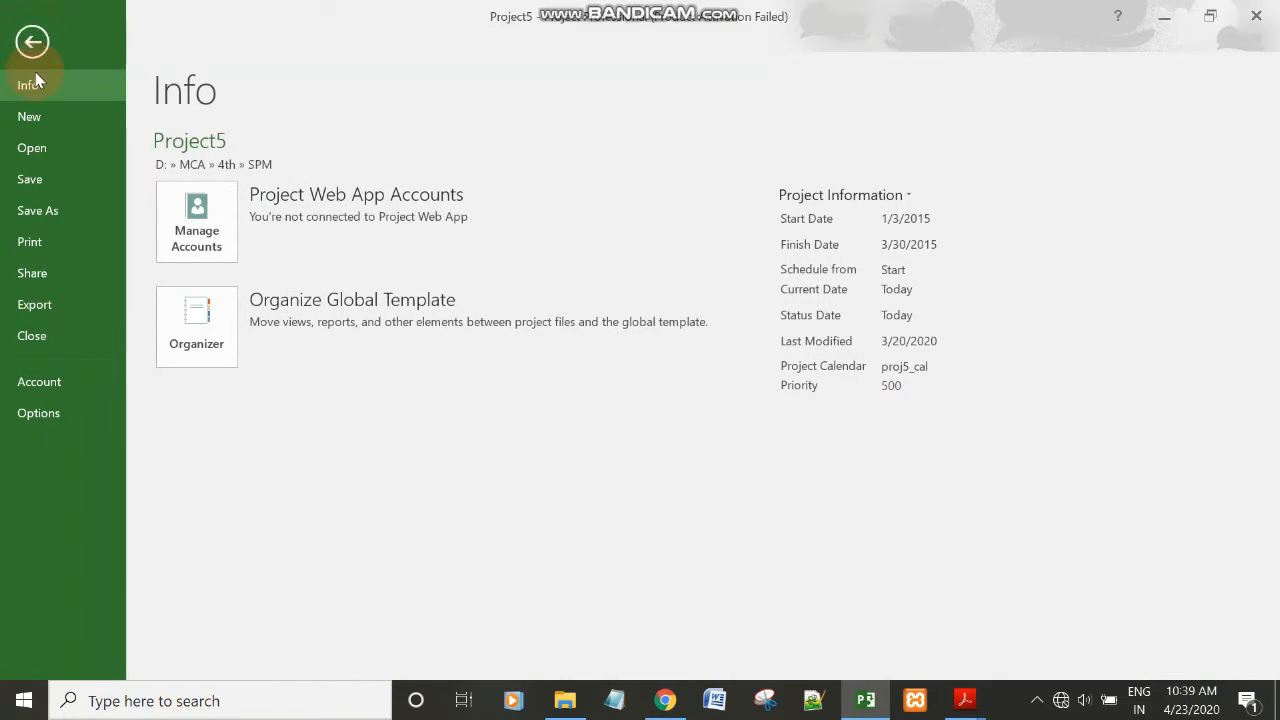
{"action": "left_click", "coordinate": [46, 114]}
{"action": "left_click", "coordinate": [218, 229]}
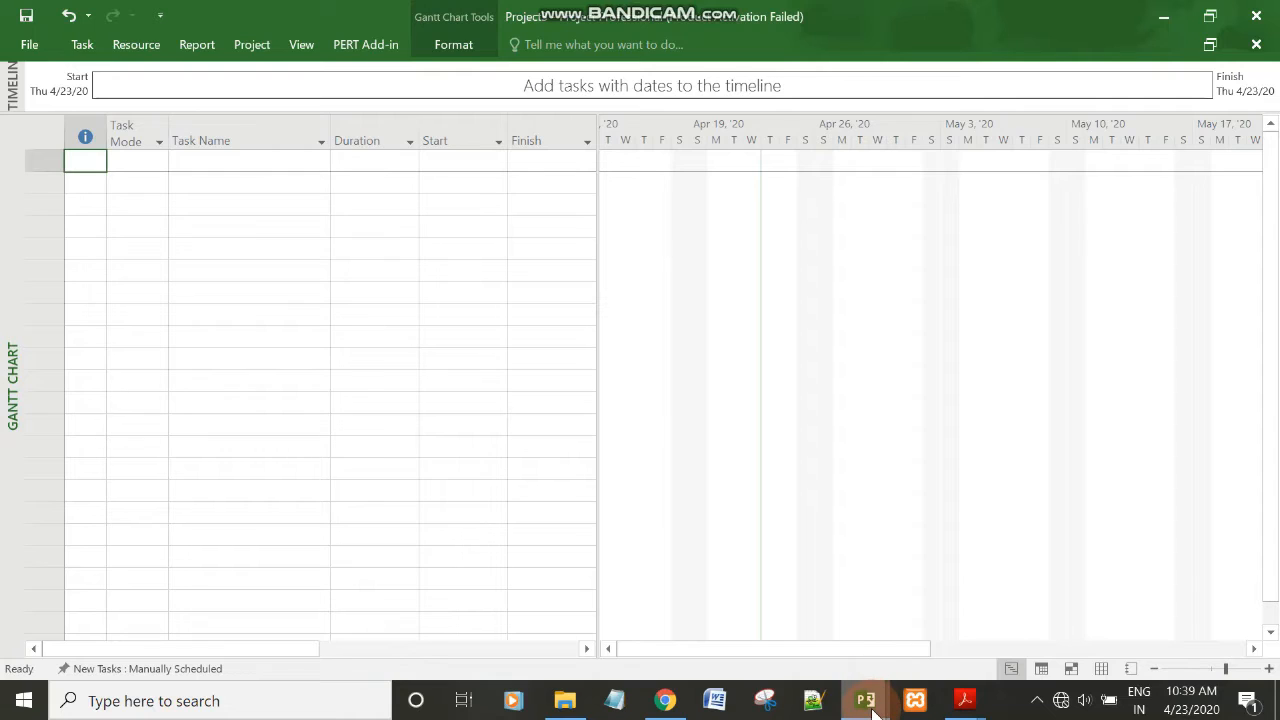
{"action": "mouse_move", "coordinate": [876, 688]}
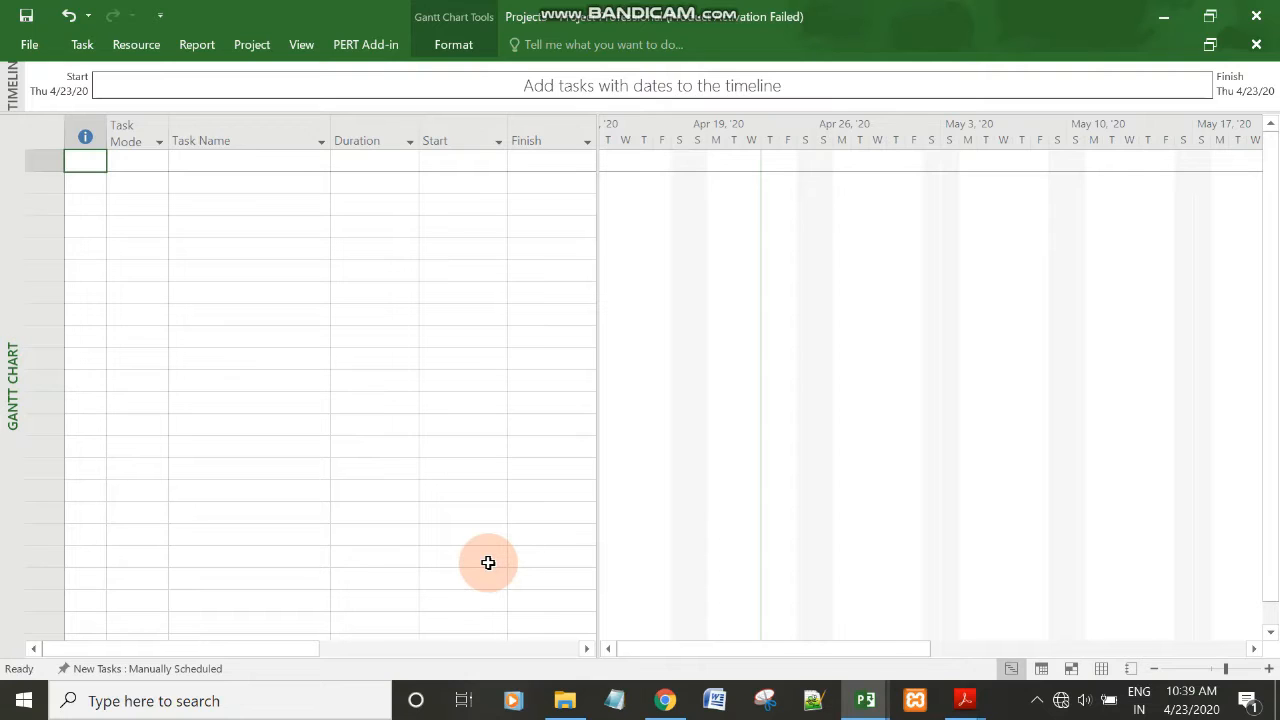
Read the project description in Assignment_2.pdf in Acrobat Reader and return to Project3 in Microsoft Project.
{"action": "left_click", "coordinate": [964, 705]}
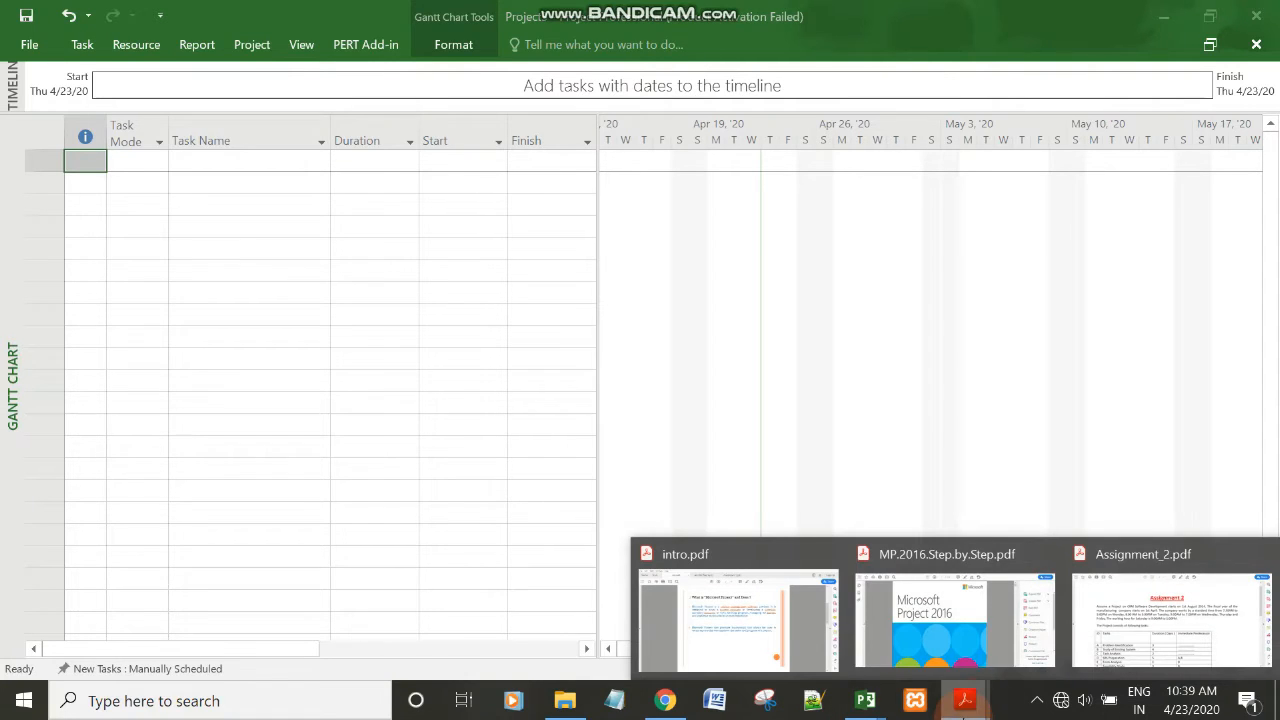
{"action": "left_click", "coordinate": [1095, 630]}
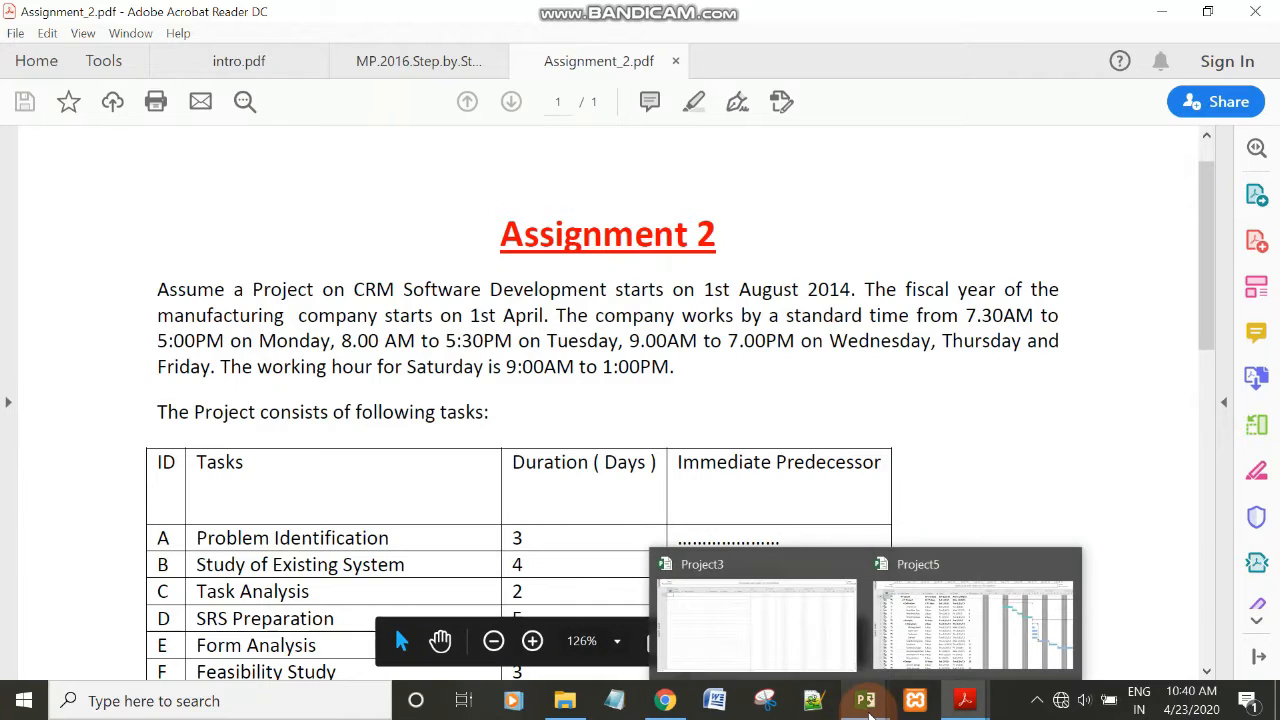
{"action": "left_click", "coordinate": [813, 651]}
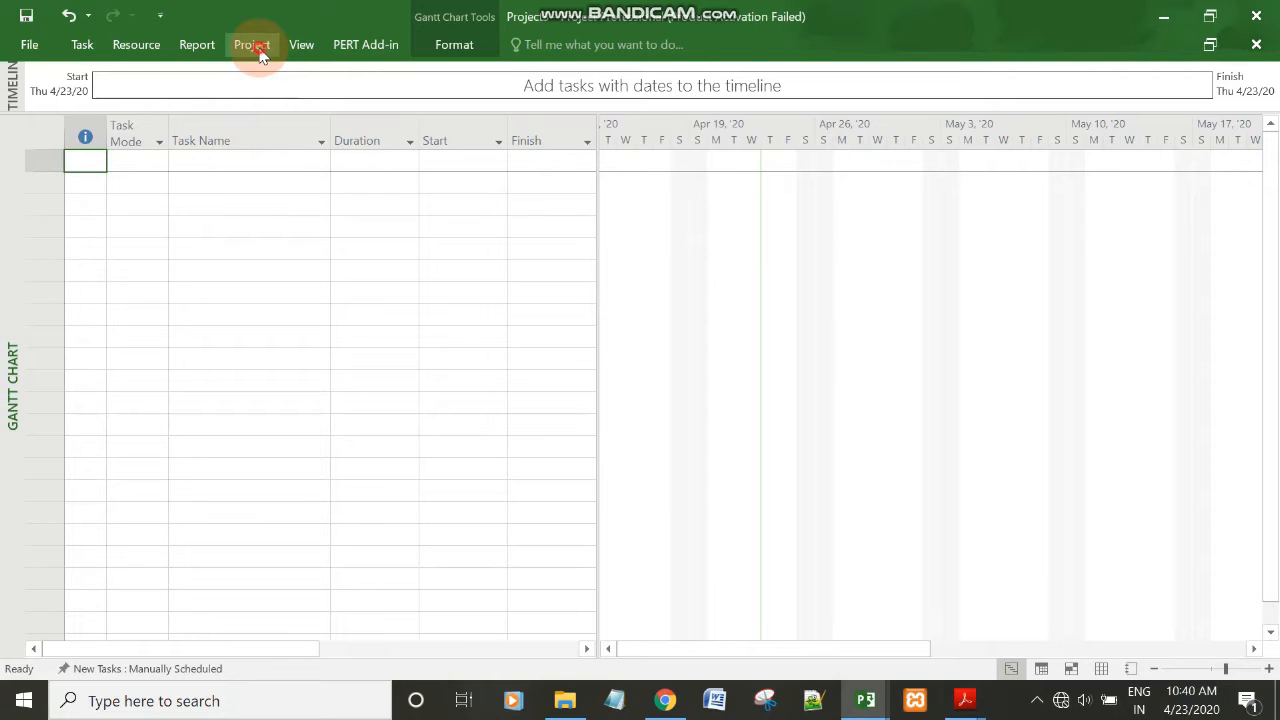
Set the start date of Project3 to Tue 4/1/14 in its project information.
{"action": "left_click", "coordinate": [252, 45]}
{"action": "left_click", "coordinate": [220, 92]}
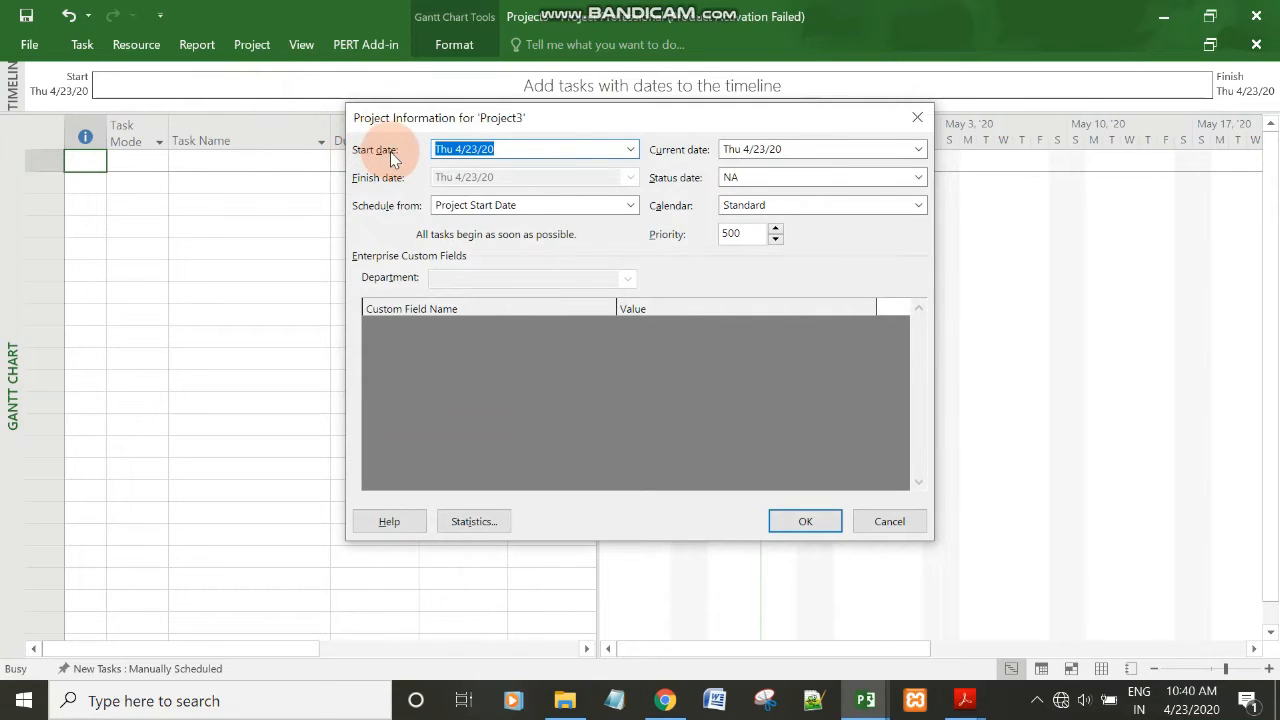
{"action": "left_click", "coordinate": [505, 150]}
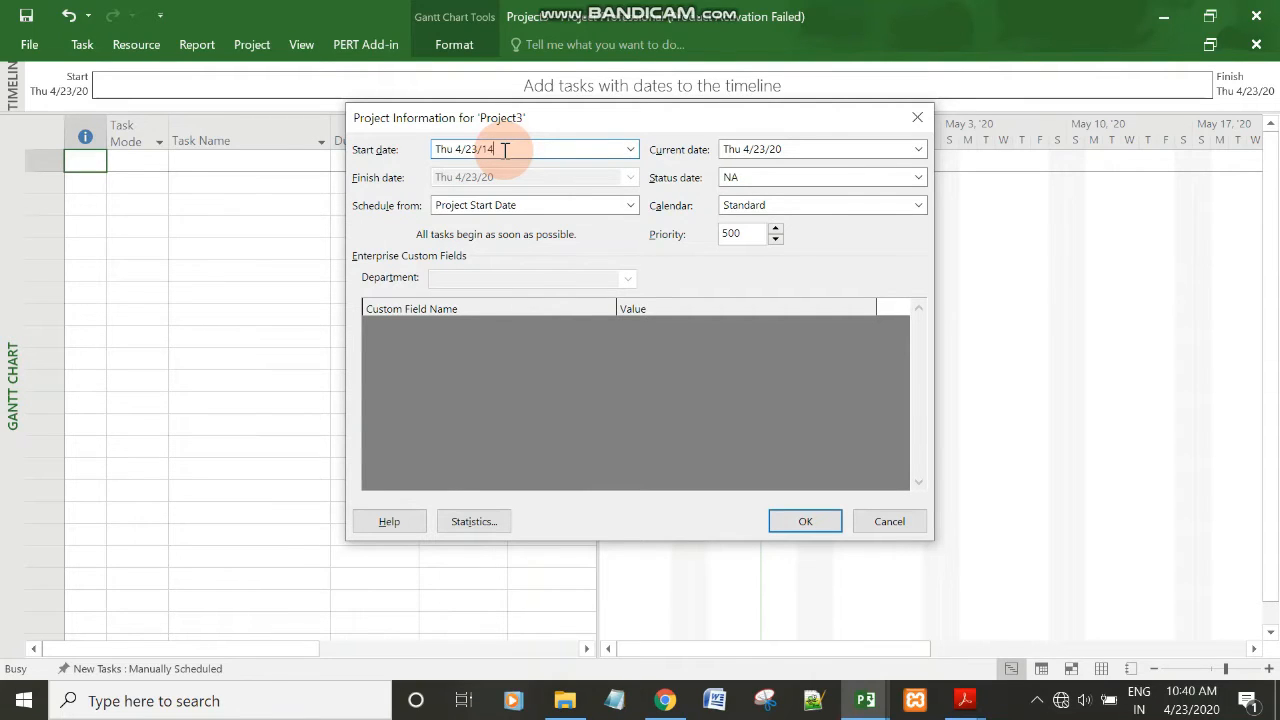
{"action": "left_click", "coordinate": [630, 149]}
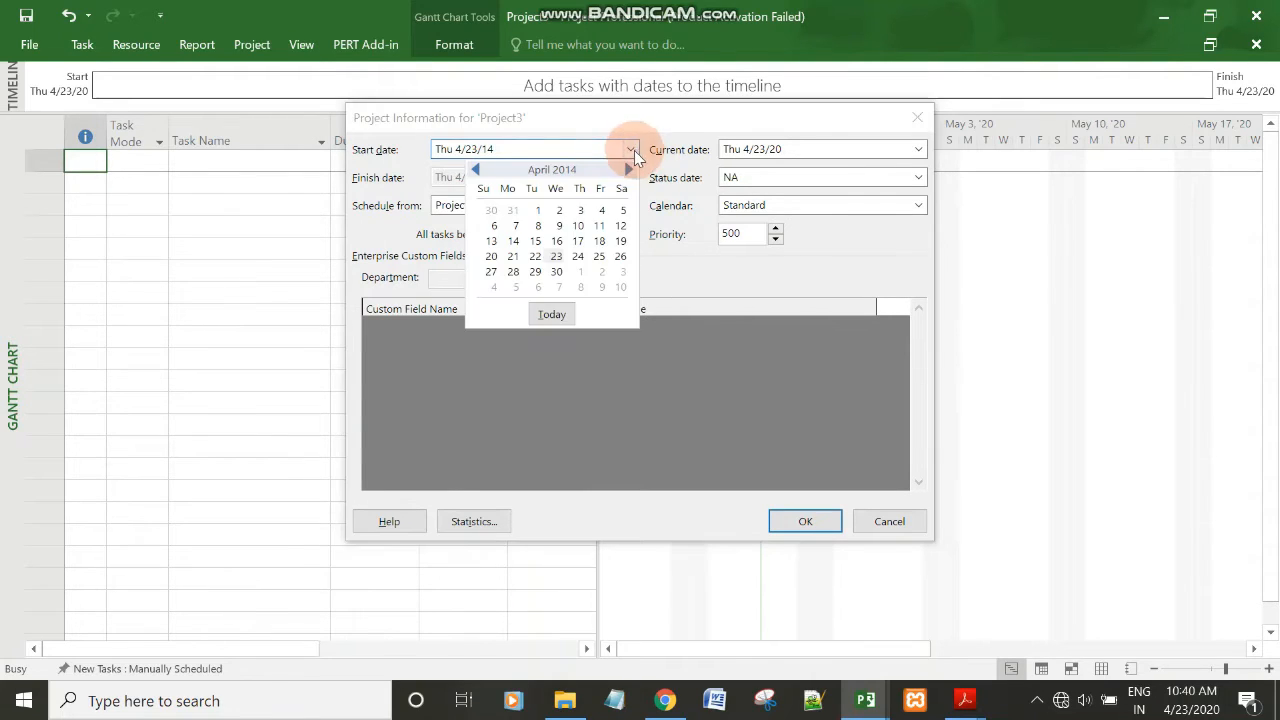
{"action": "left_click", "coordinate": [538, 210]}
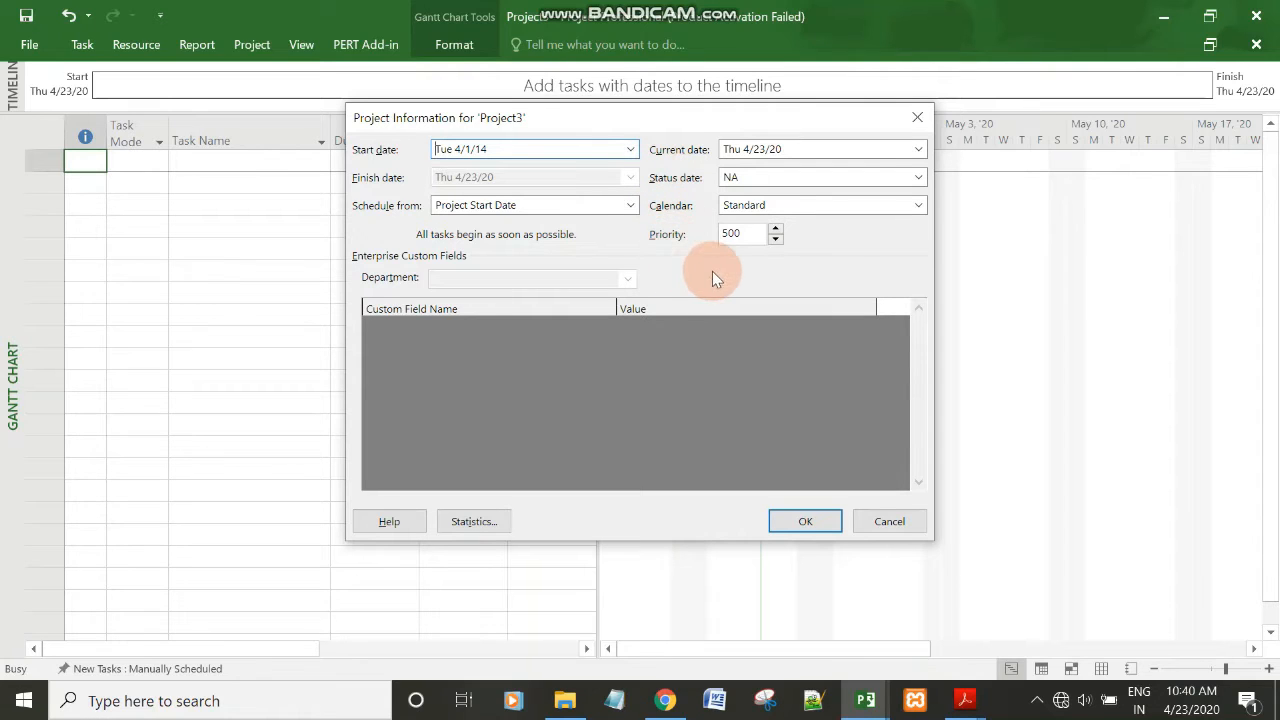
{"action": "left_click", "coordinate": [805, 521]}
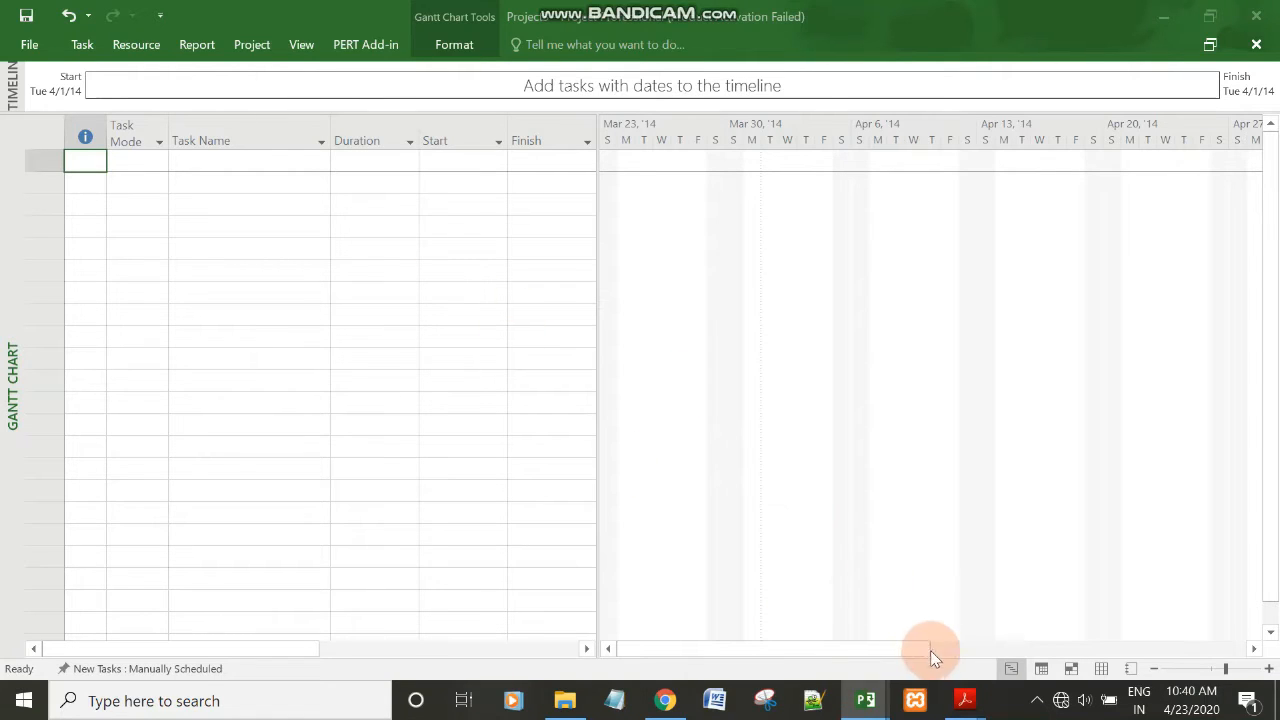
Check the fiscal year start in Assignment_2.pdf in Acrobat Reader and go back to Project3 in Microsoft Project.
{"action": "mouse_move", "coordinate": [965, 700]}
{"action": "left_click", "coordinate": [1077, 613]}
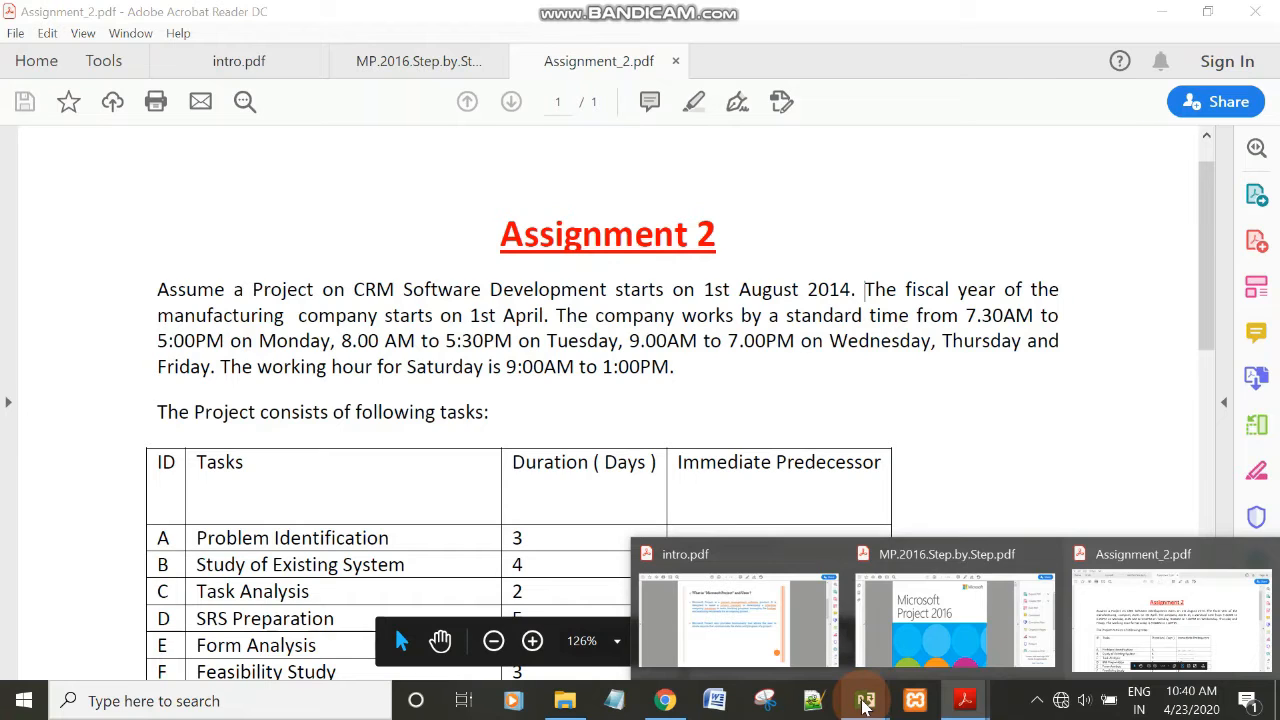
{"action": "mouse_move", "coordinate": [866, 702]}
{"action": "left_click", "coordinate": [773, 613]}
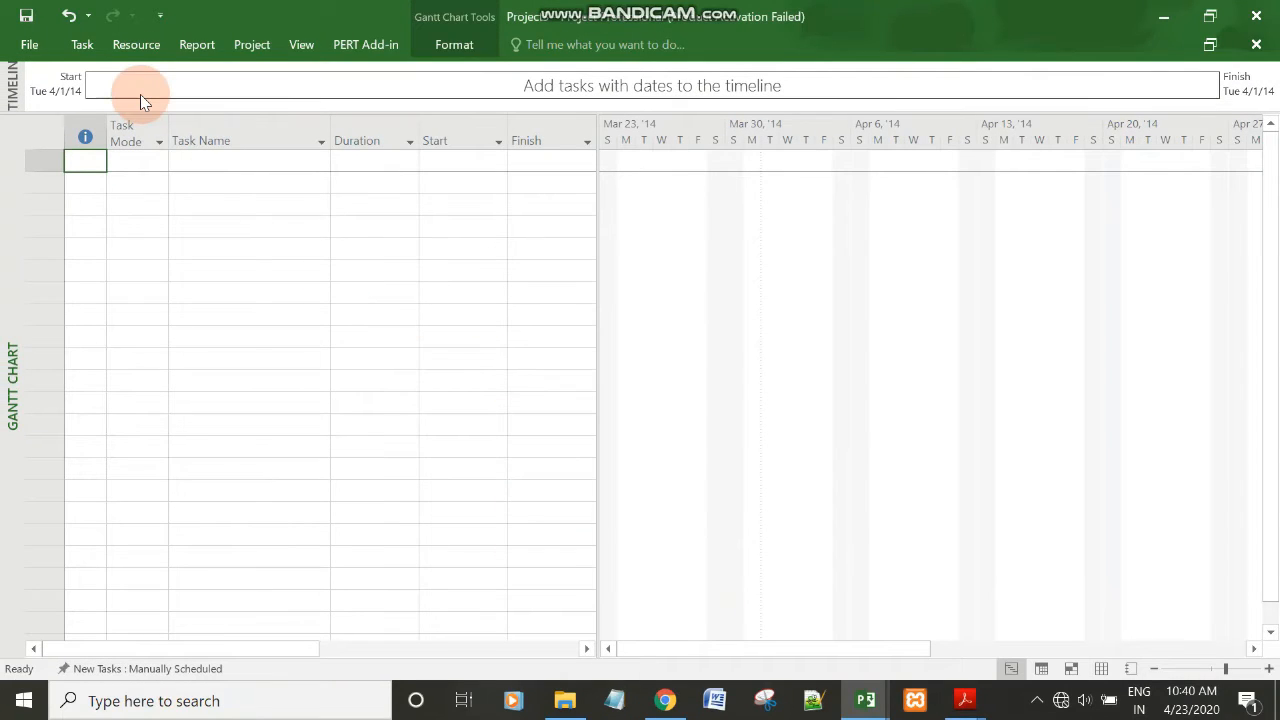
Set Project3's fiscal year to start in April and its week to start on Monday in the schedule options.
{"action": "left_click", "coordinate": [26, 52]}
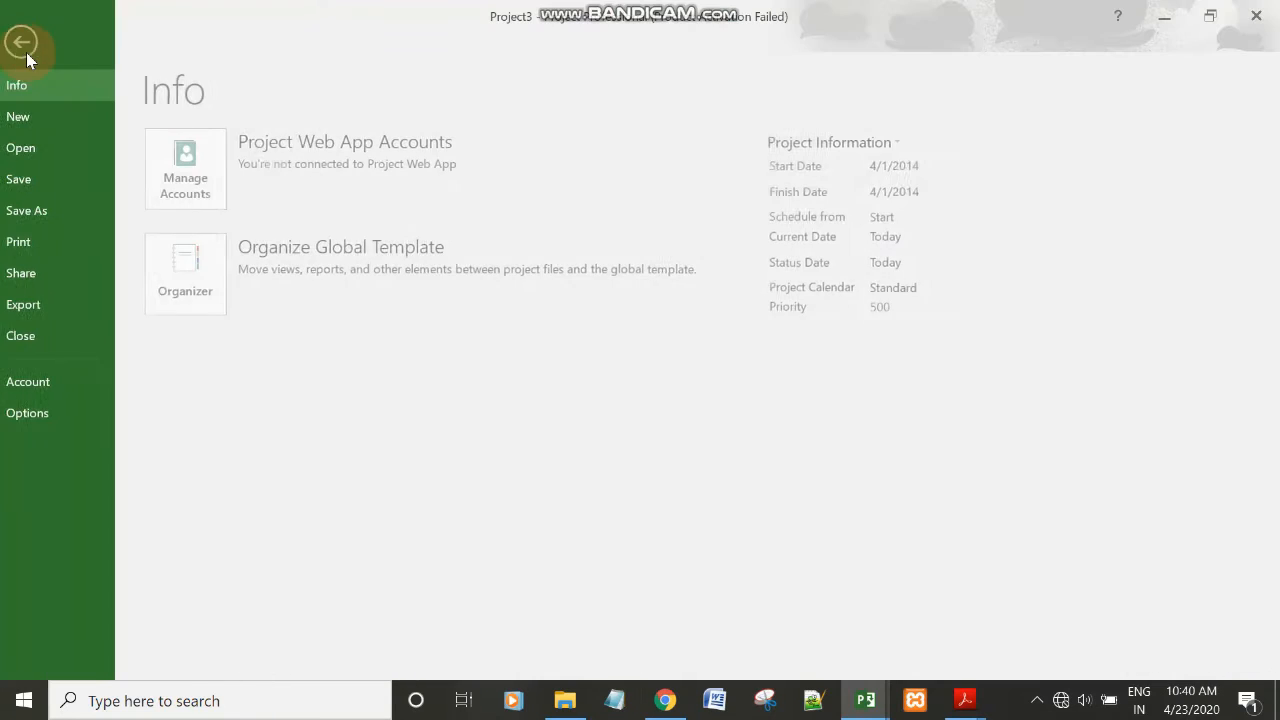
{"action": "left_click", "coordinate": [82, 413]}
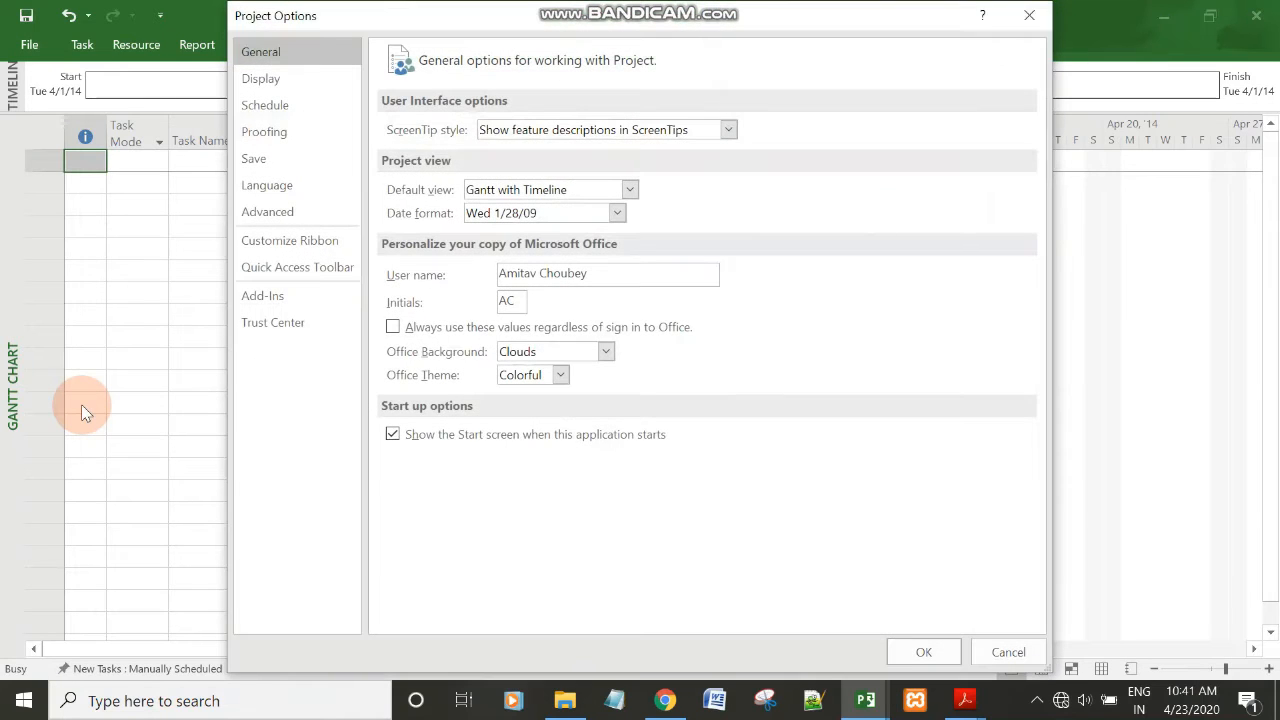
{"action": "left_click", "coordinate": [259, 110]}
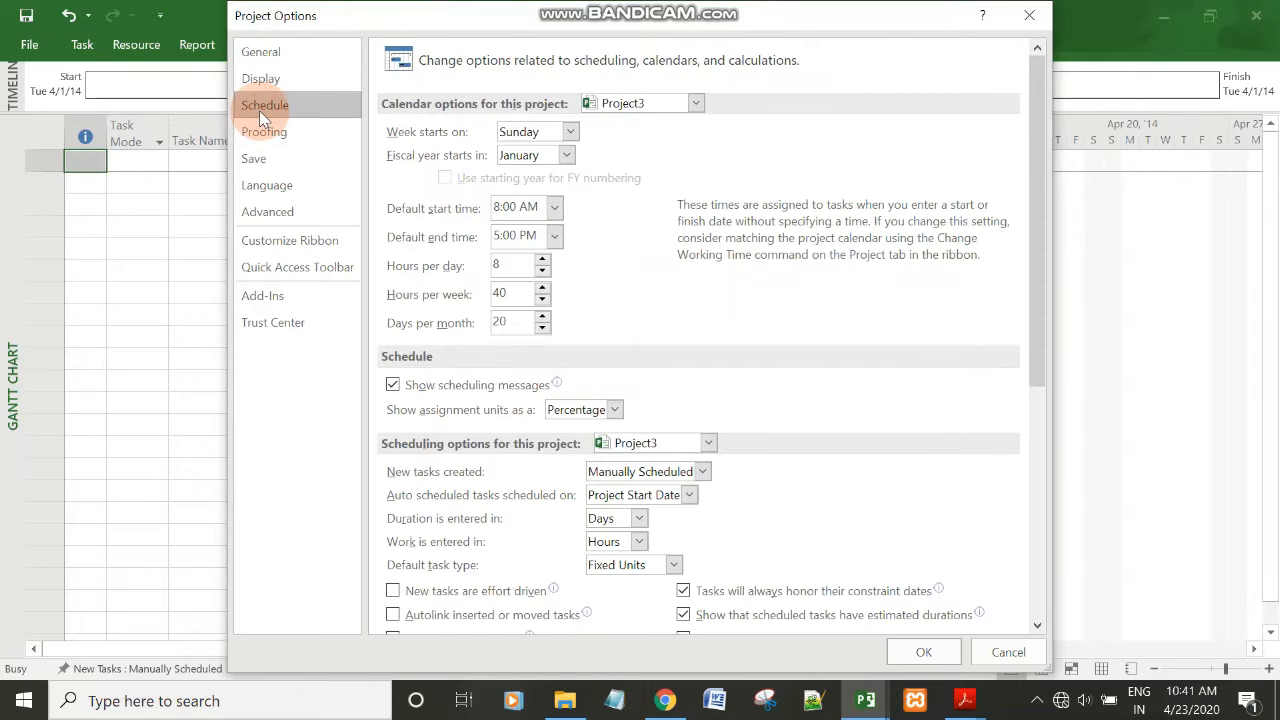
{"action": "mouse_move", "coordinate": [963, 702]}
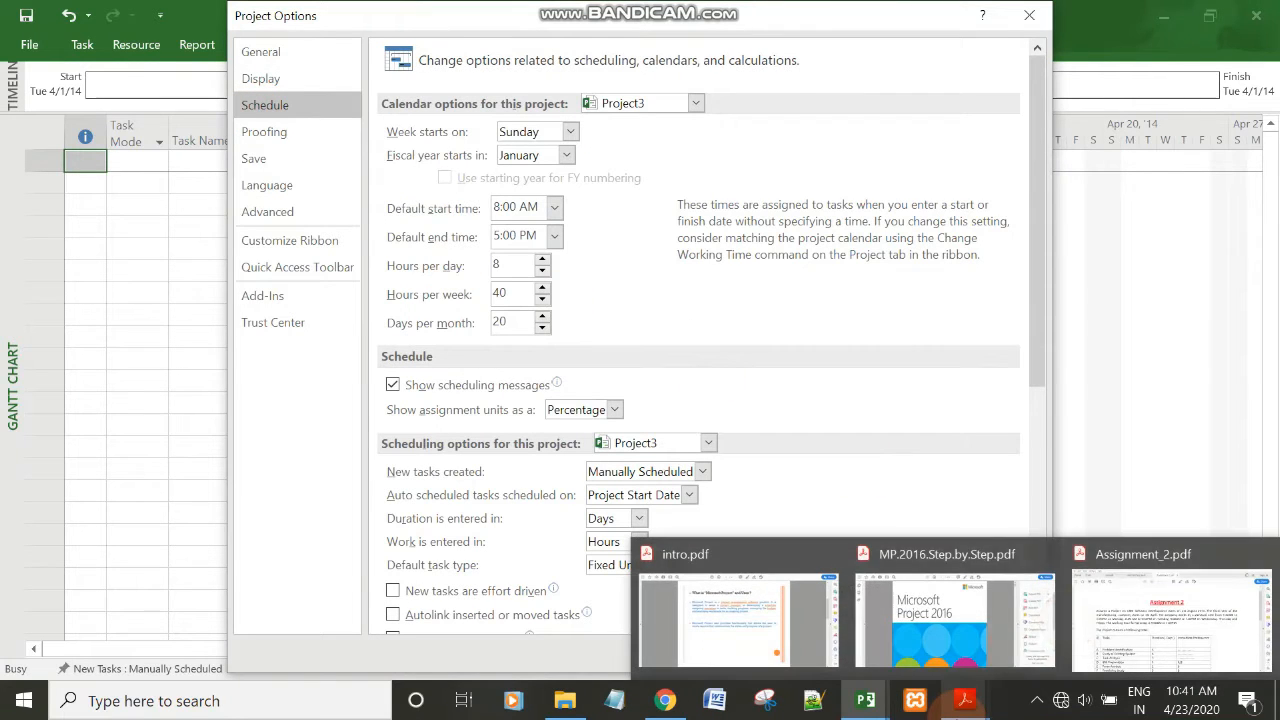
{"action": "left_click", "coordinate": [1128, 606]}
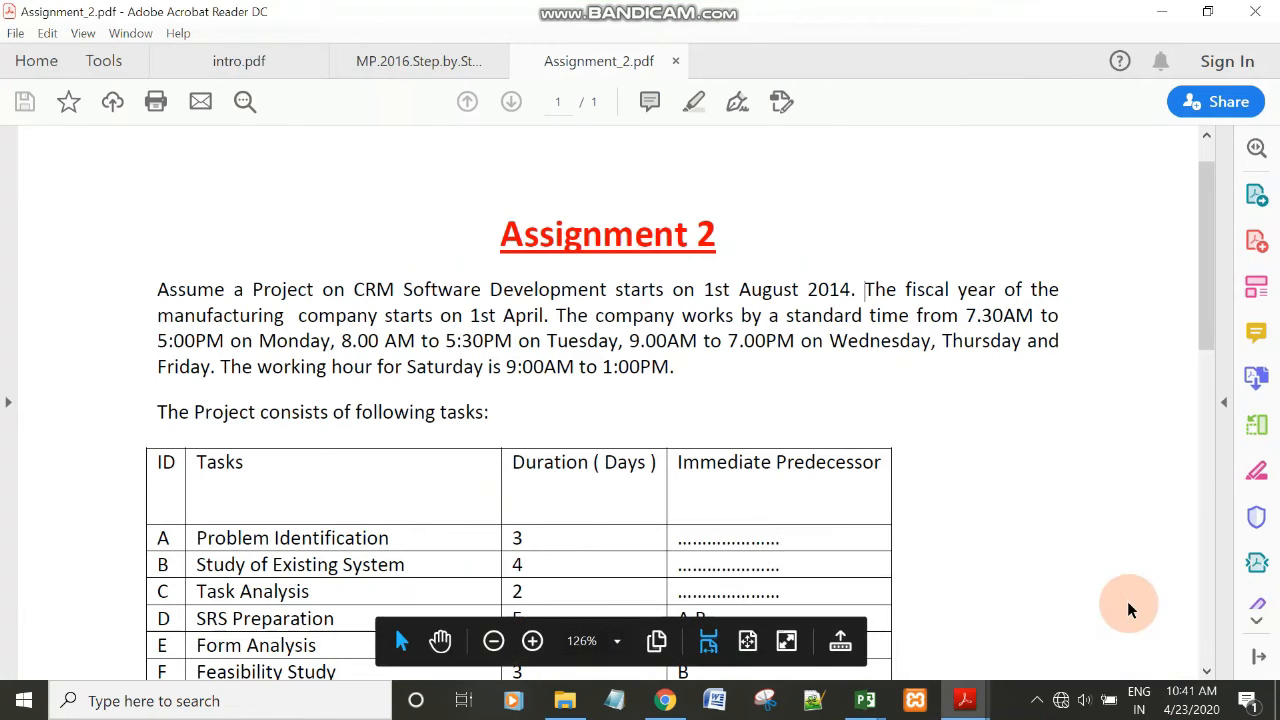
{"action": "left_click", "coordinate": [1161, 11]}
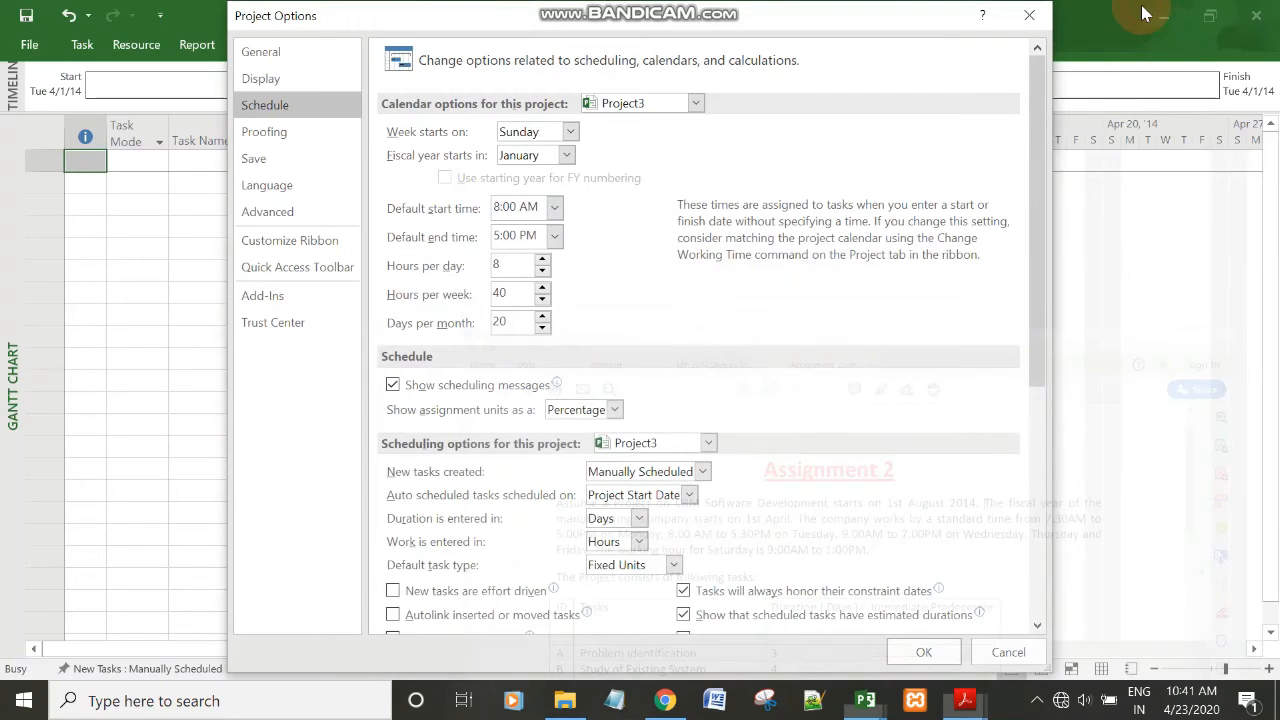
{"action": "left_click", "coordinate": [535, 172]}
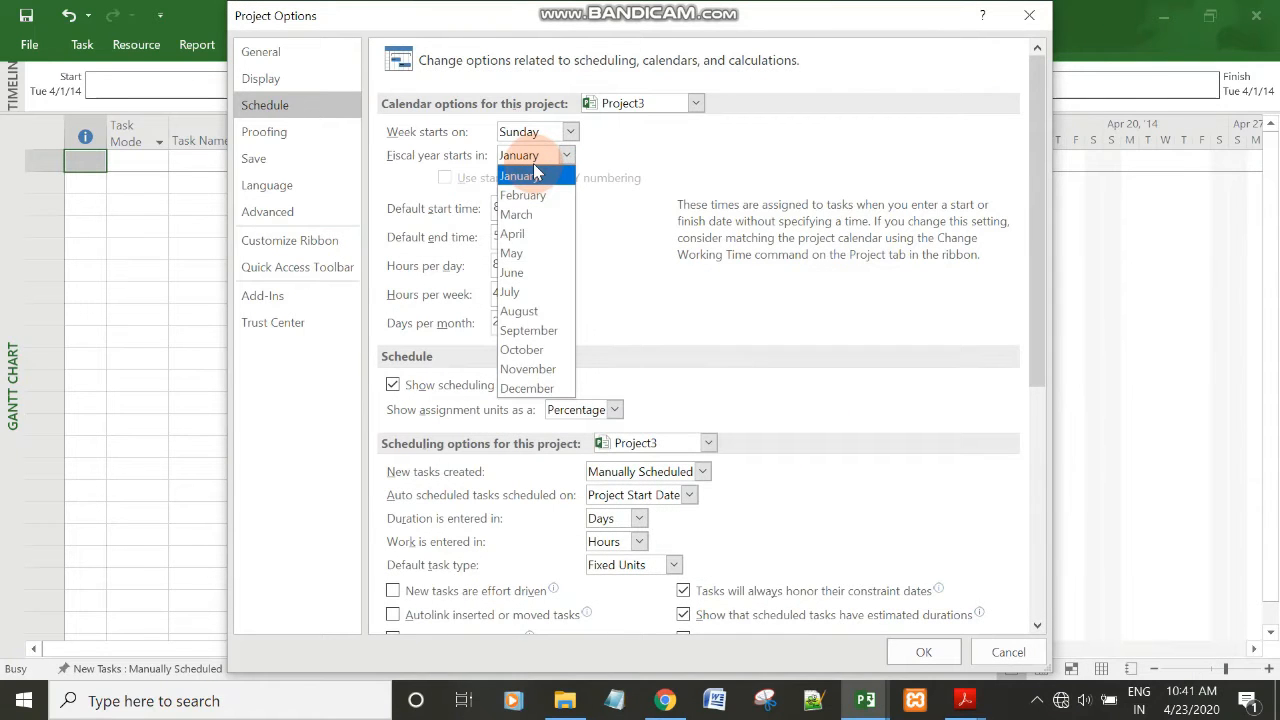
{"action": "left_click", "coordinate": [530, 238]}
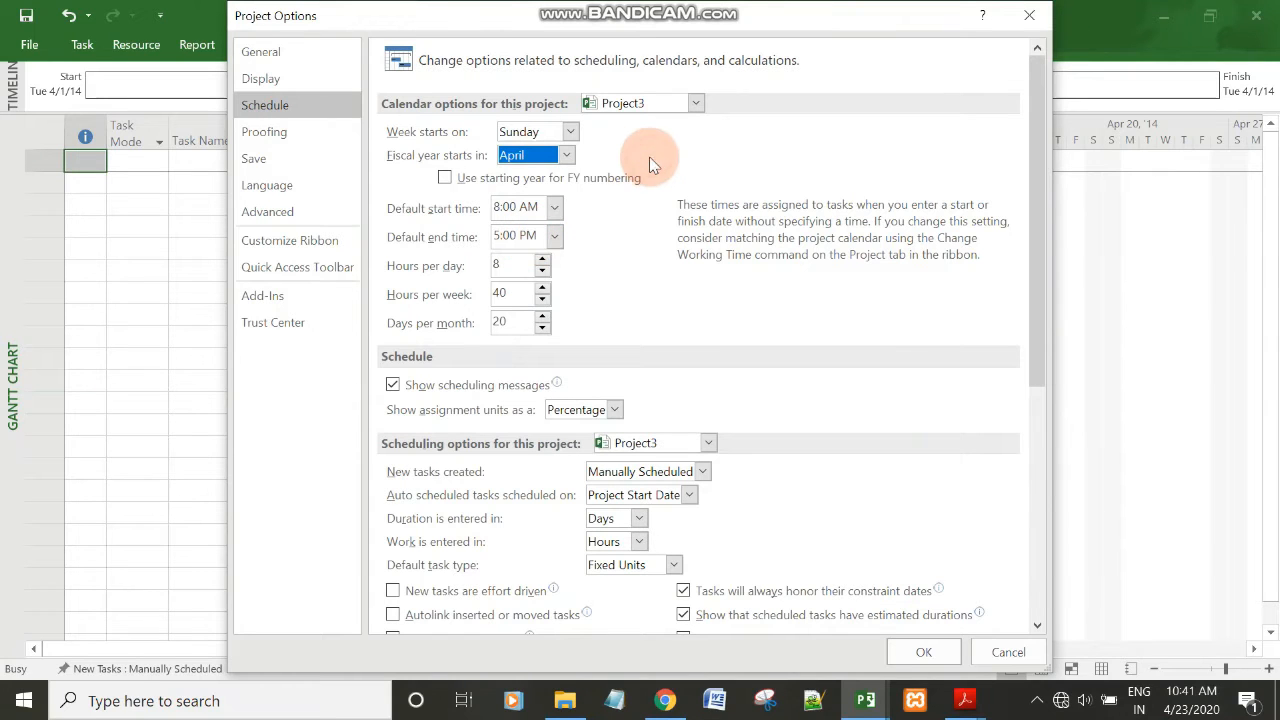
{"action": "left_click", "coordinate": [532, 133]}
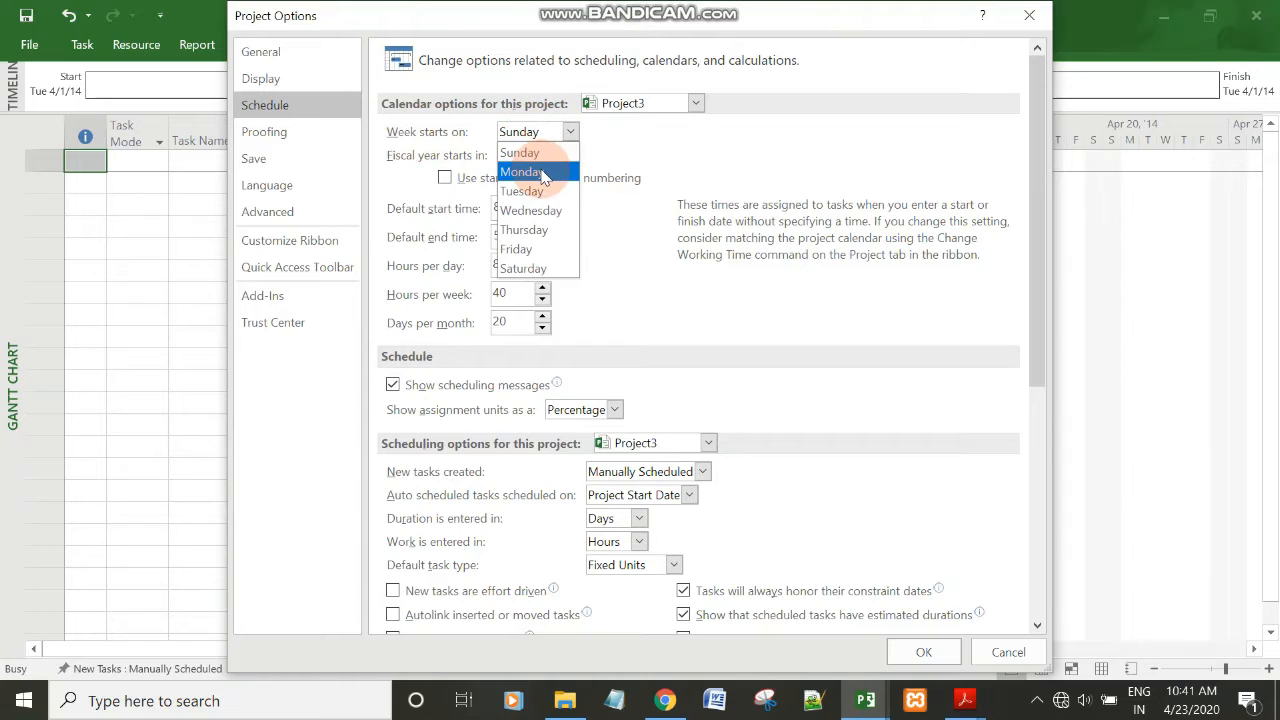
{"action": "left_click", "coordinate": [541, 172]}
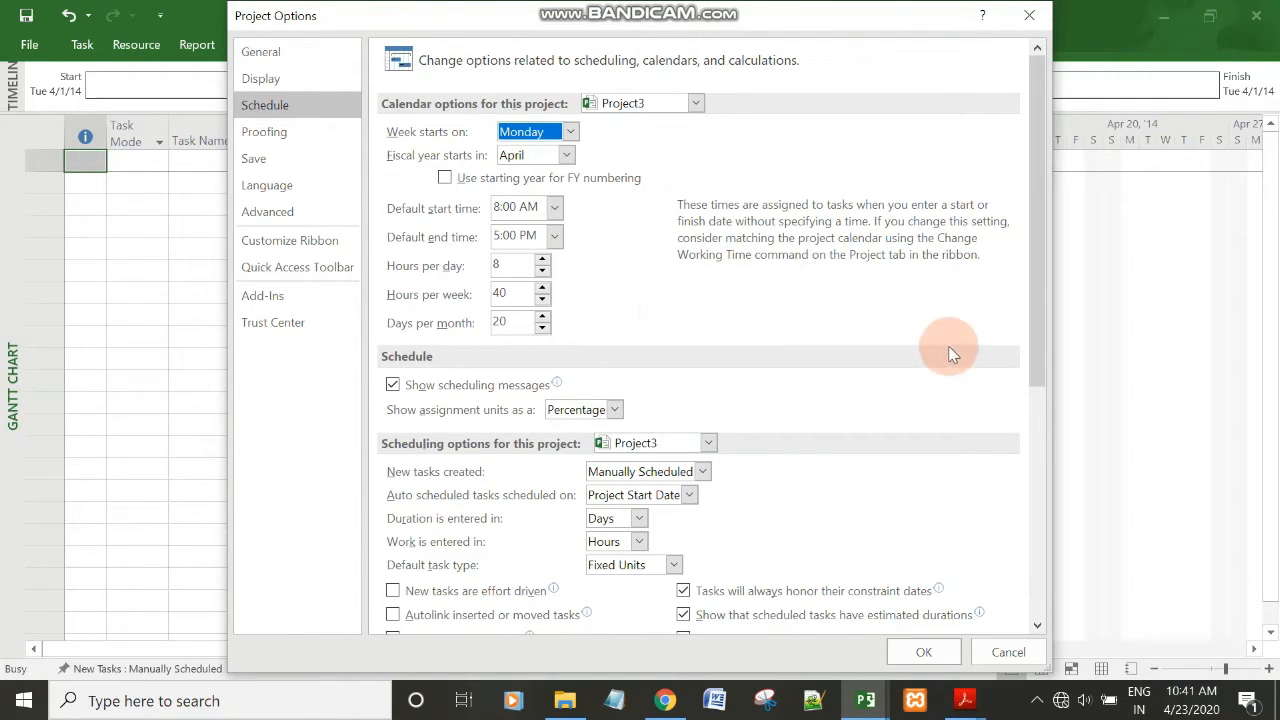
{"action": "mouse_move", "coordinate": [1040, 311]}
{"action": "left_mouse_down"}
{"action": "mouse_move", "coordinate": [1036, 552]}
{"action": "mouse_move", "coordinate": [1040, 314]}
{"action": "left_mouse_up"}
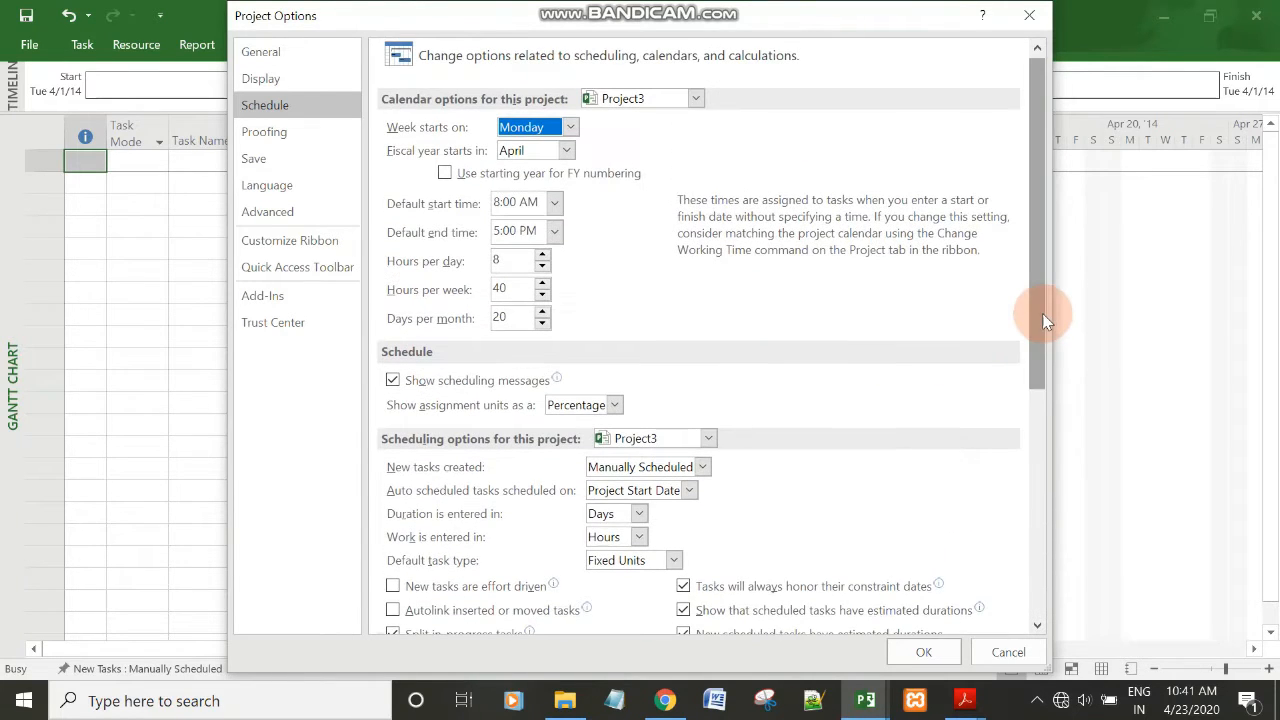
Set Project3's currency to INR in the display options and apply the project options.
{"action": "left_click", "coordinate": [285, 82]}
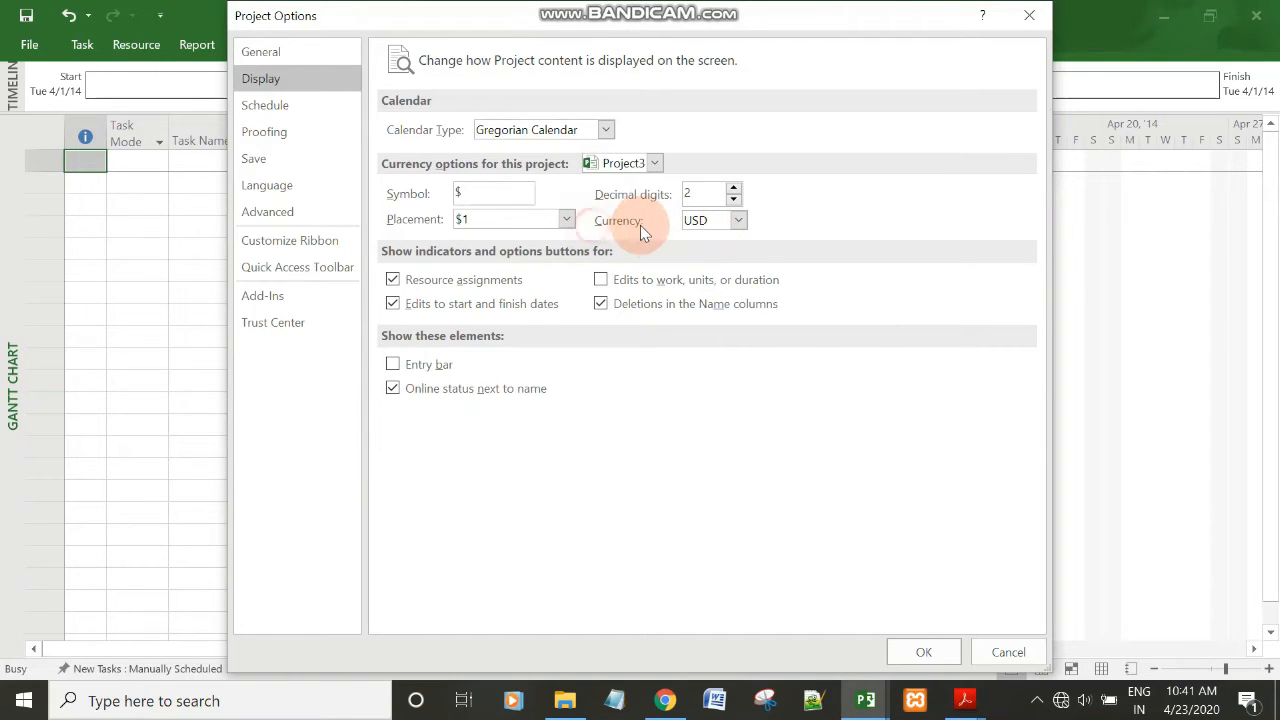
{"action": "left_click", "coordinate": [738, 220]}
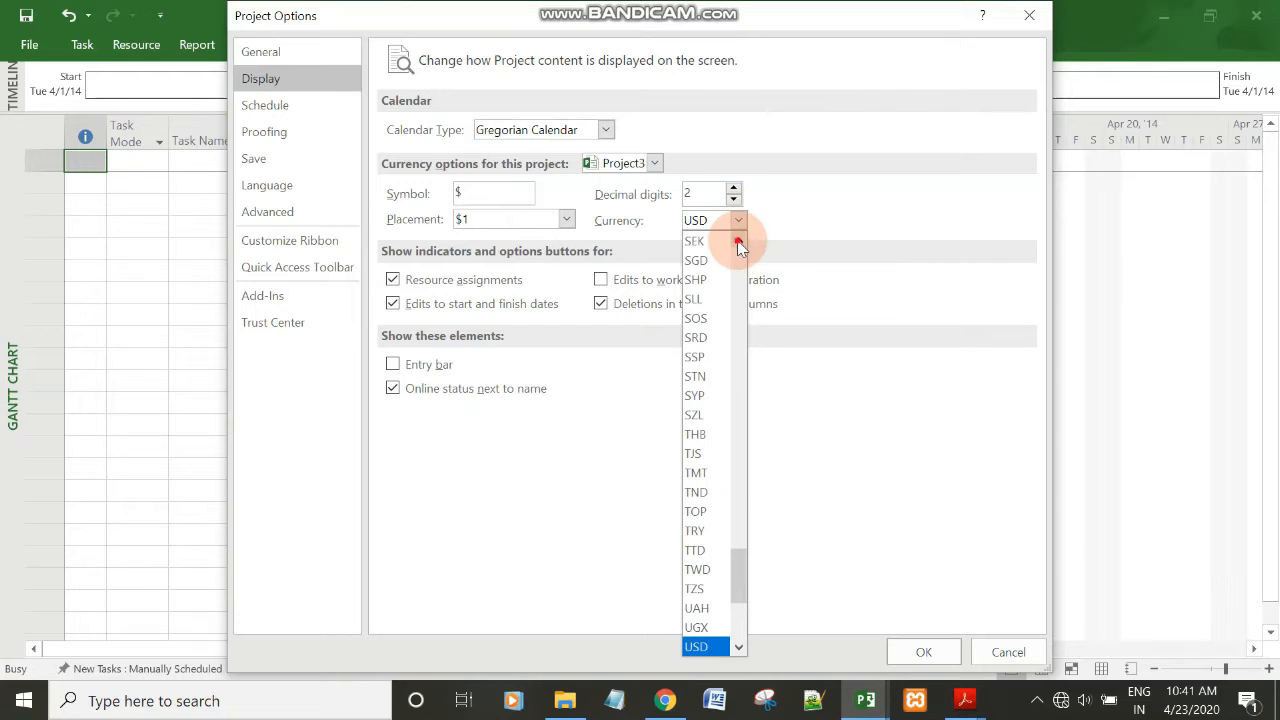
{"action": "left_click", "coordinate": [738, 241]}
{"action": "left_click_drag", "start_coordinate": [738, 244], "coordinate": [739, 246]}
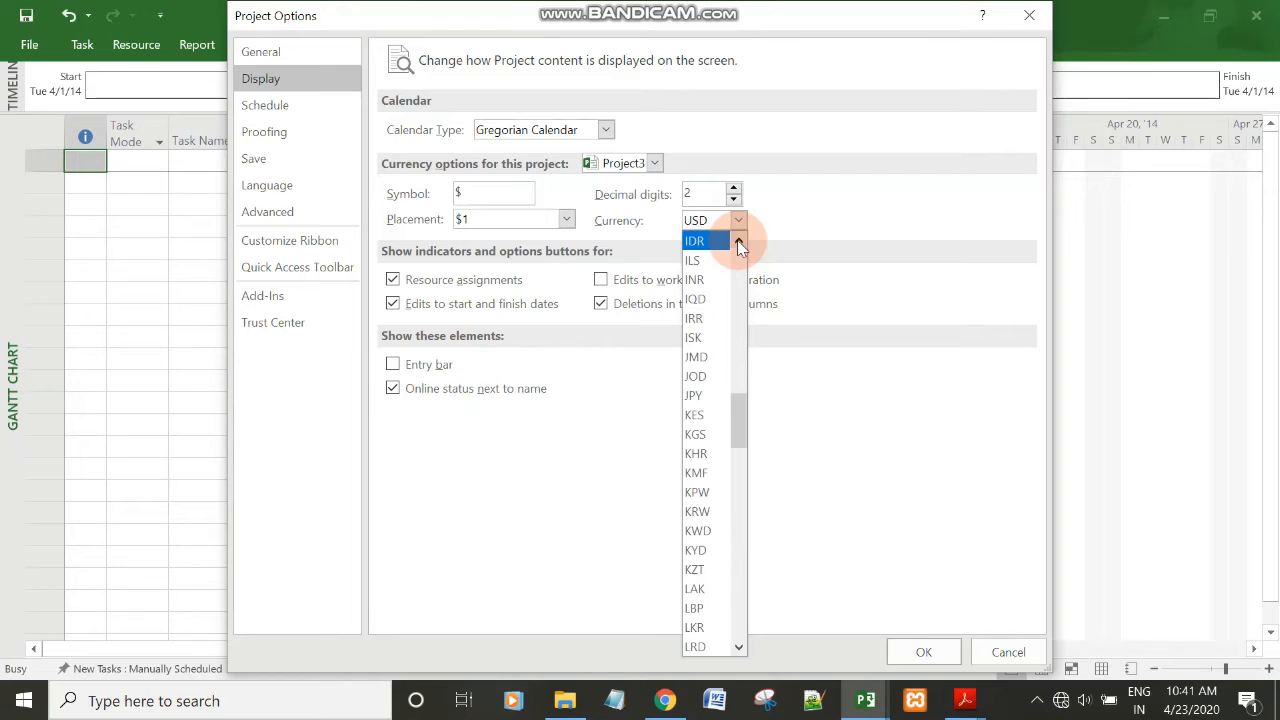
{"action": "left_click", "coordinate": [700, 286]}
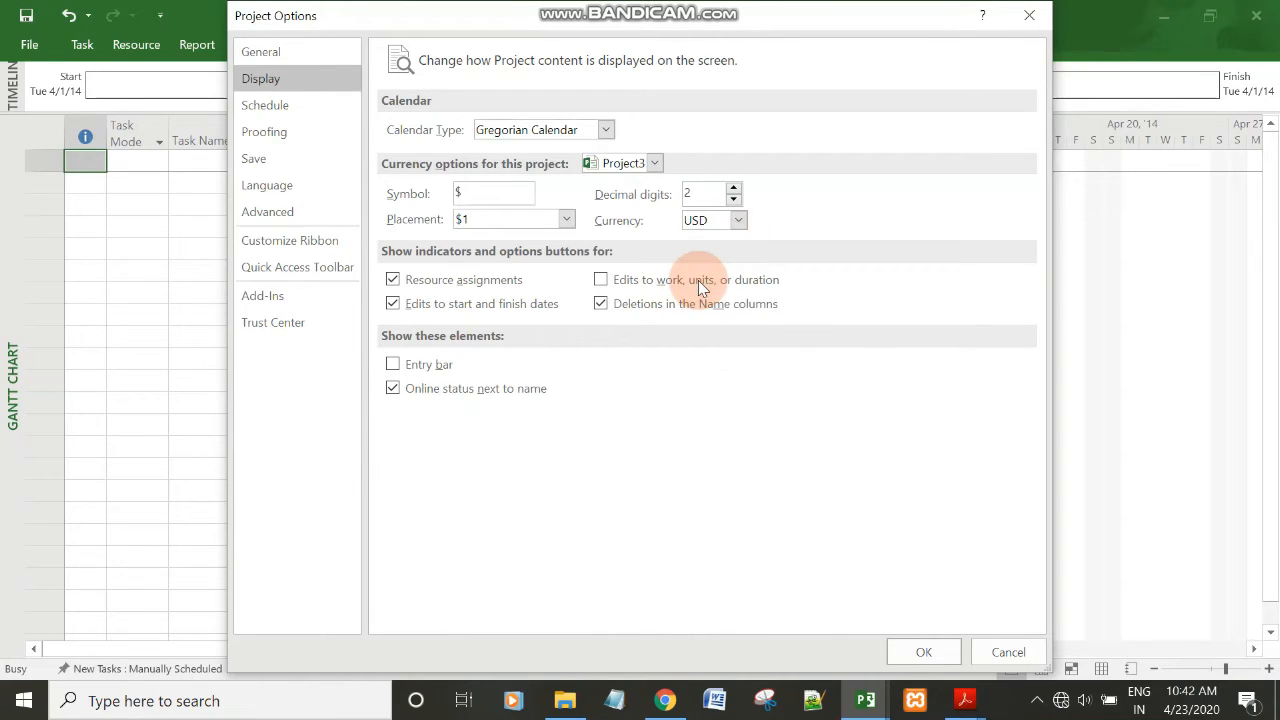
{"action": "left_click", "coordinate": [737, 222]}
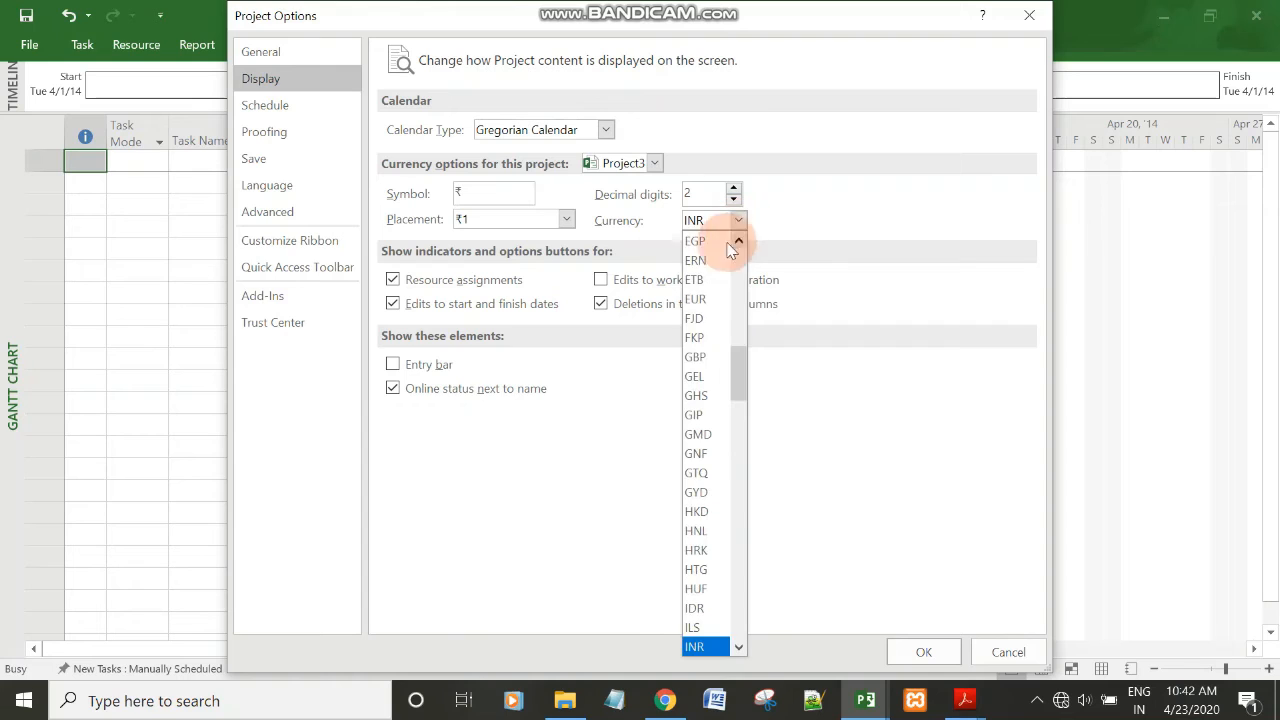
{"action": "left_click", "coordinate": [716, 230]}
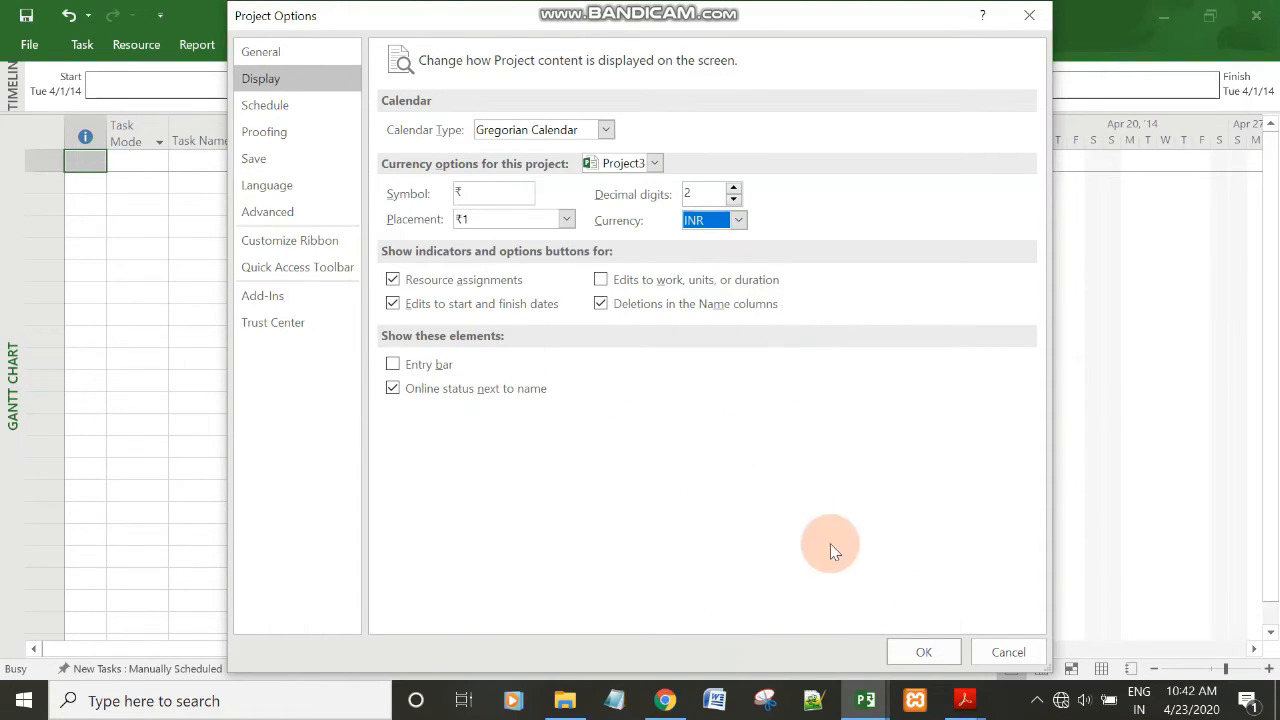
{"action": "left_click", "coordinate": [926, 652]}
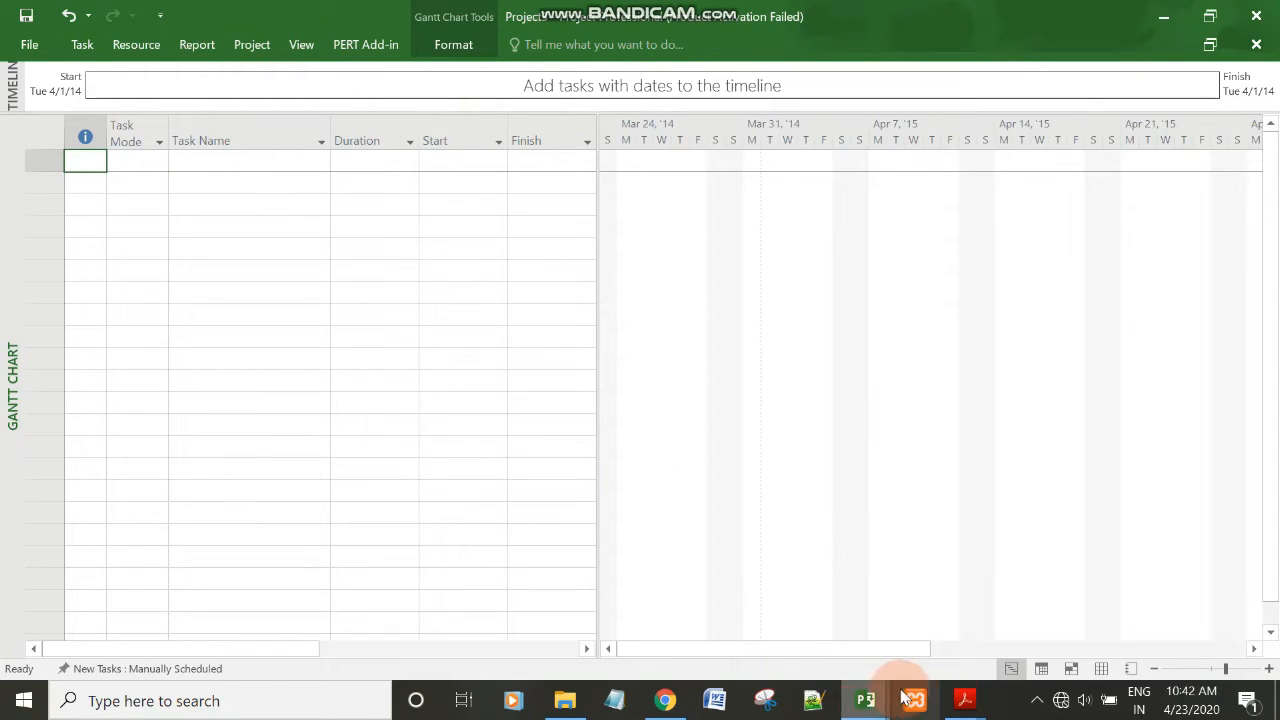
Copy the title "CRM Software Development" from Assignment_2.pdf in Acrobat Reader and return to Project3 in Microsoft Project.
{"action": "left_click", "coordinate": [967, 703]}
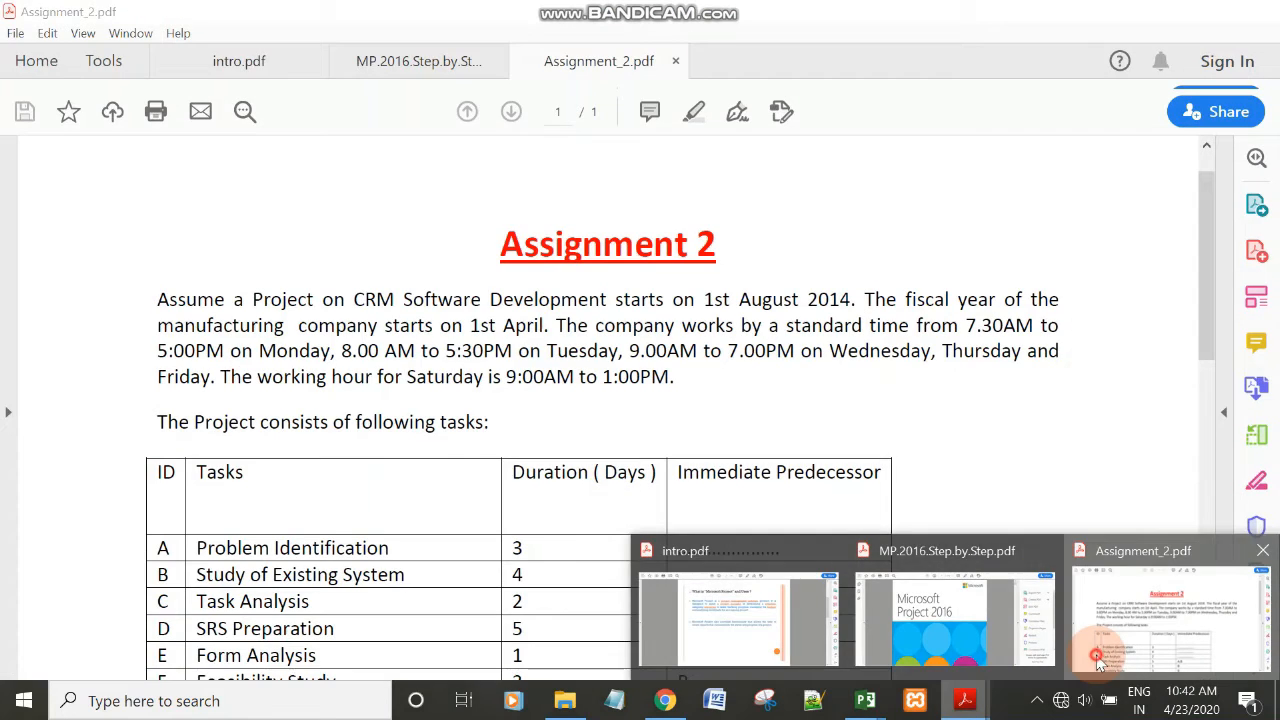
{"action": "left_click", "coordinate": [1095, 654]}
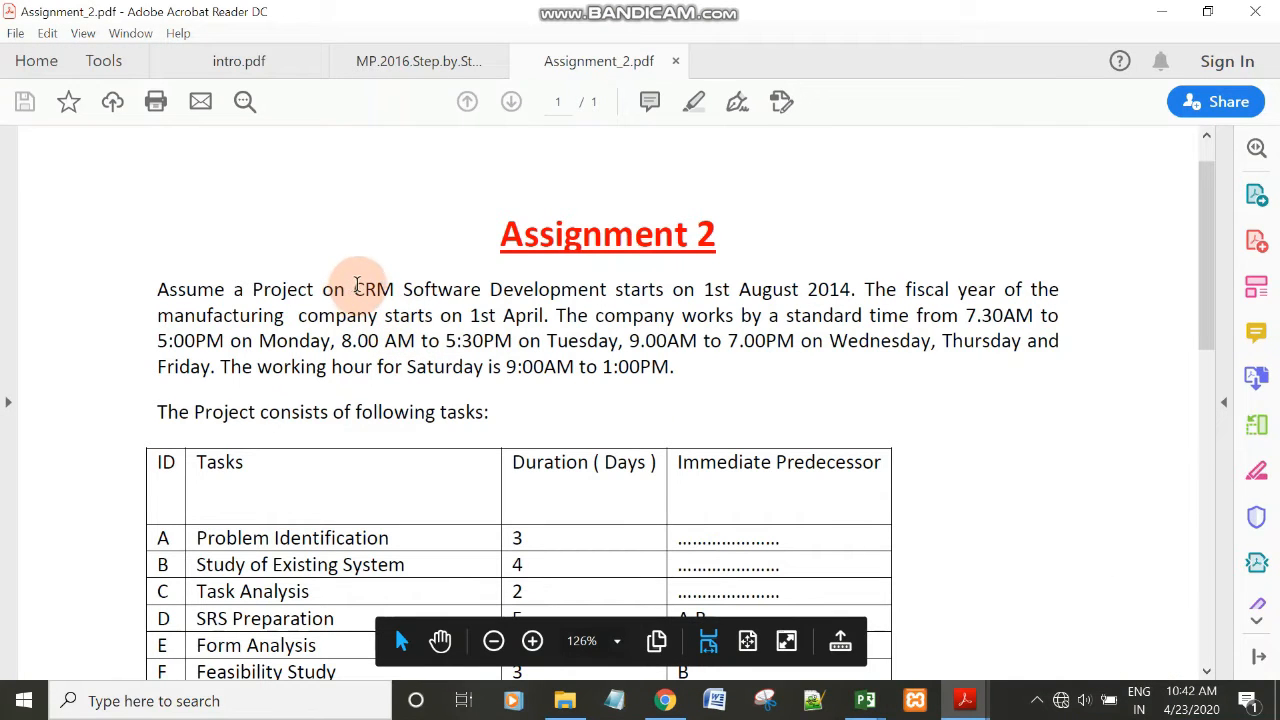
{"action": "left_click_drag", "start_coordinate": [357, 286], "coordinate": [567, 293]}
{"action": "key", "text": "ctrl+c"}
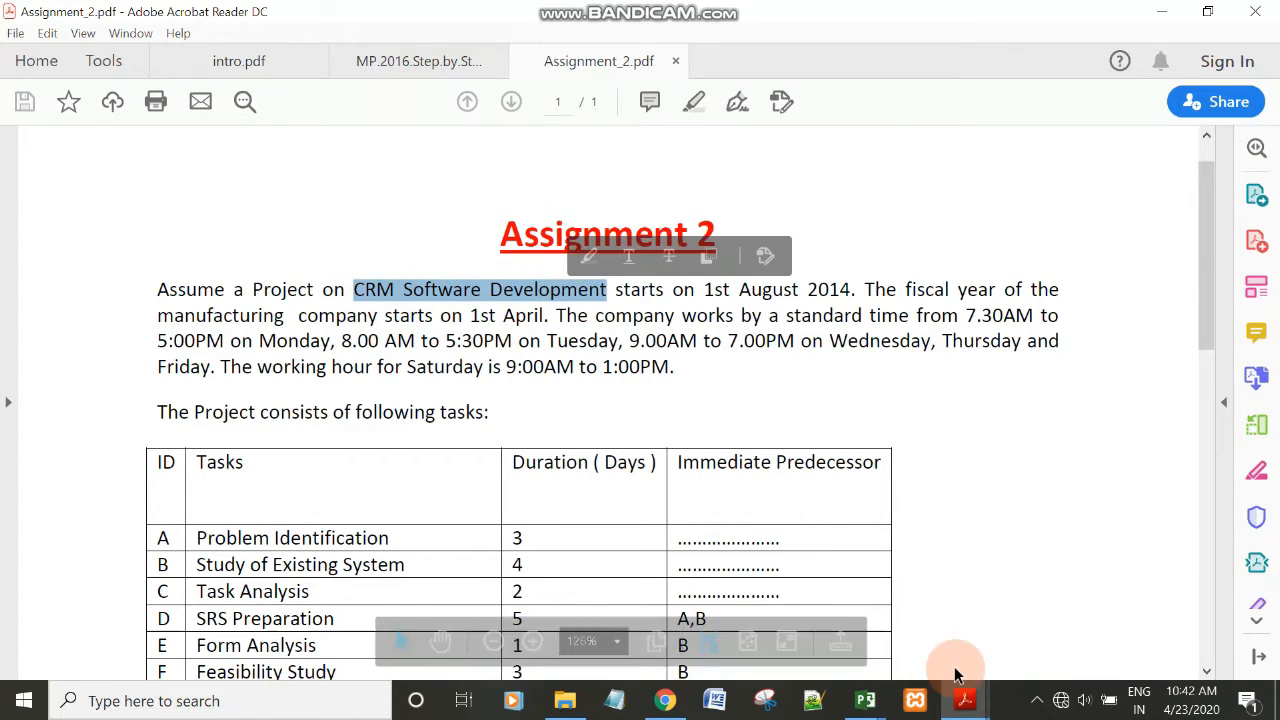
{"action": "mouse_move", "coordinate": [870, 705]}
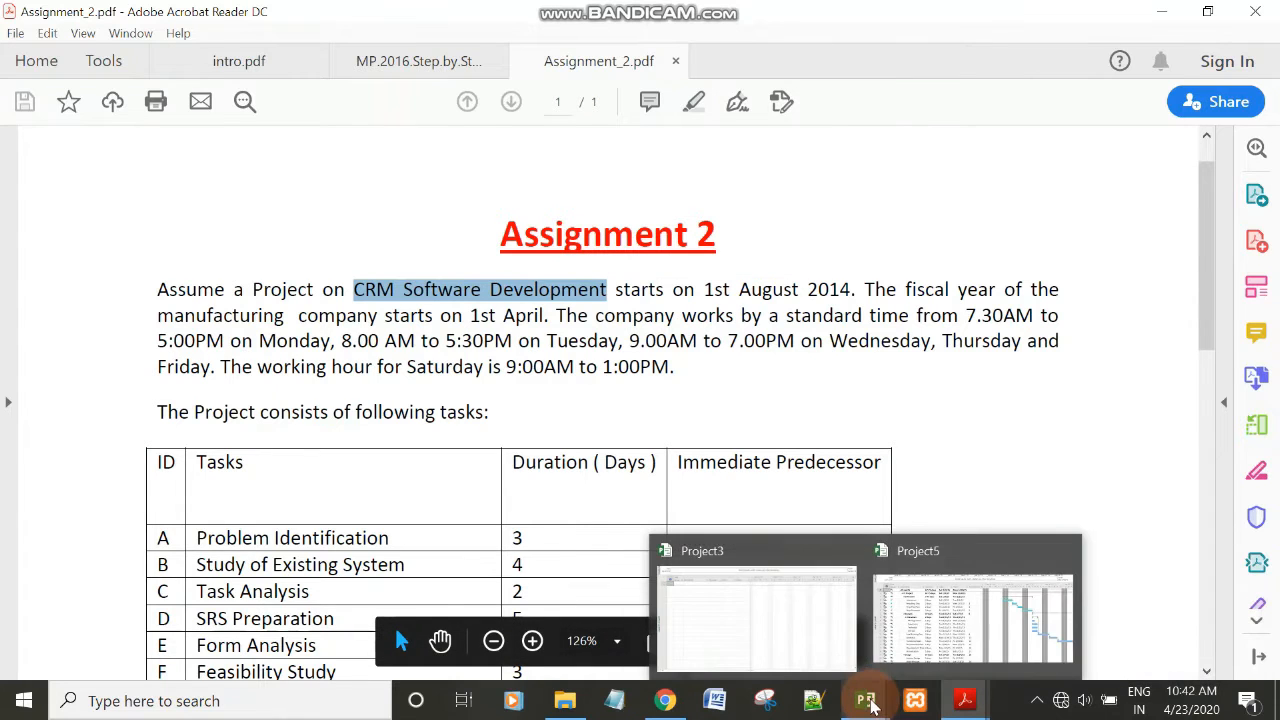
{"action": "left_click", "coordinate": [757, 606]}
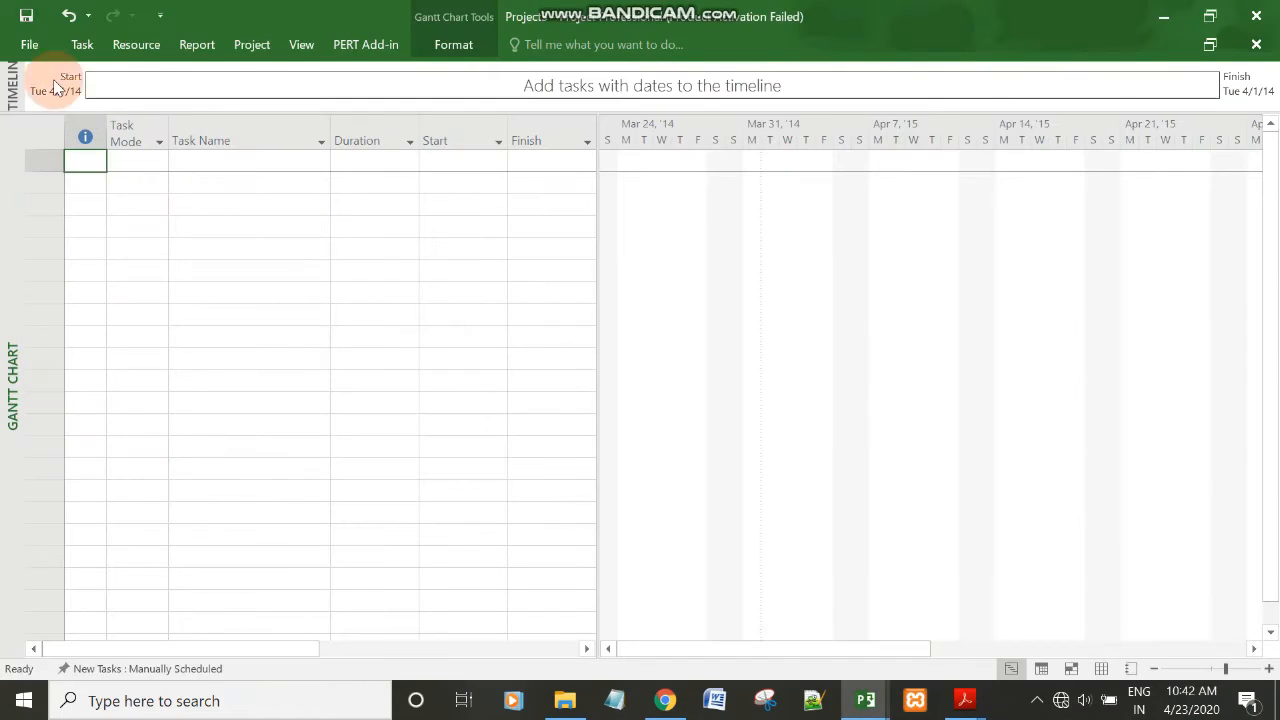
Save the project as "CRM Software Development" in the D: MCA > 4th > SPM folder on this PC.
{"action": "left_click", "coordinate": [28, 46]}
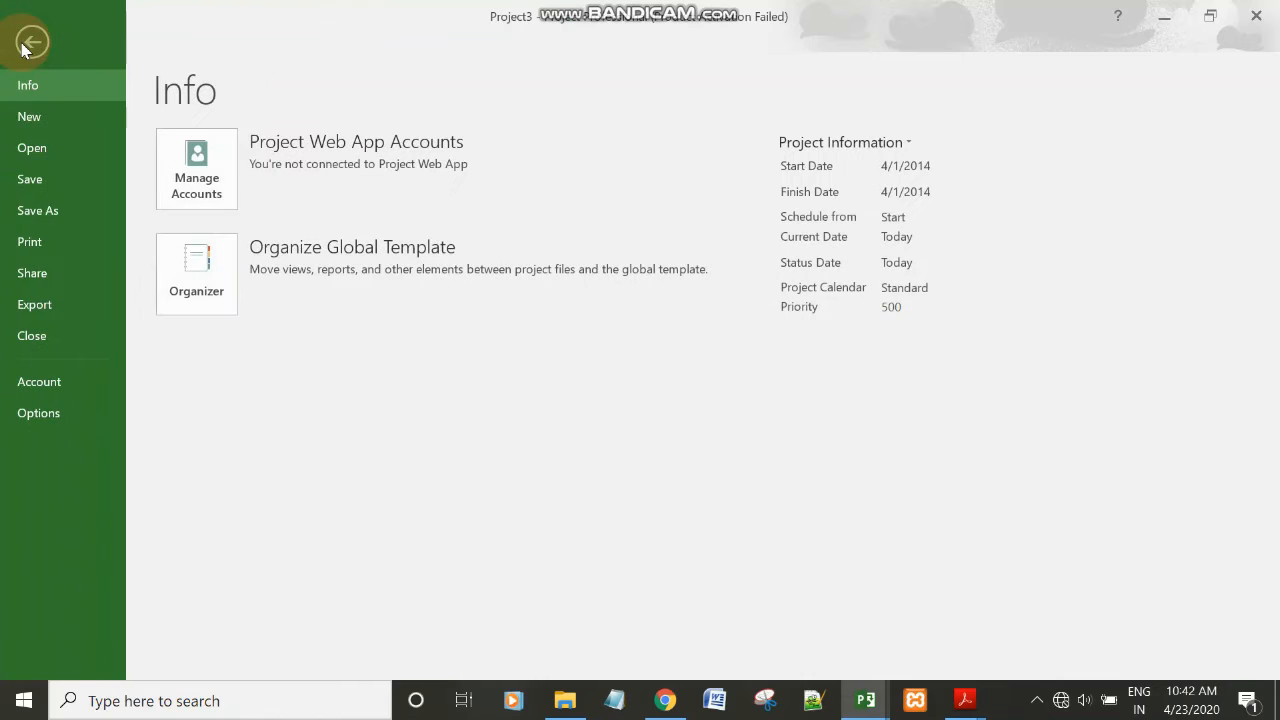
{"action": "left_click", "coordinate": [51, 183]}
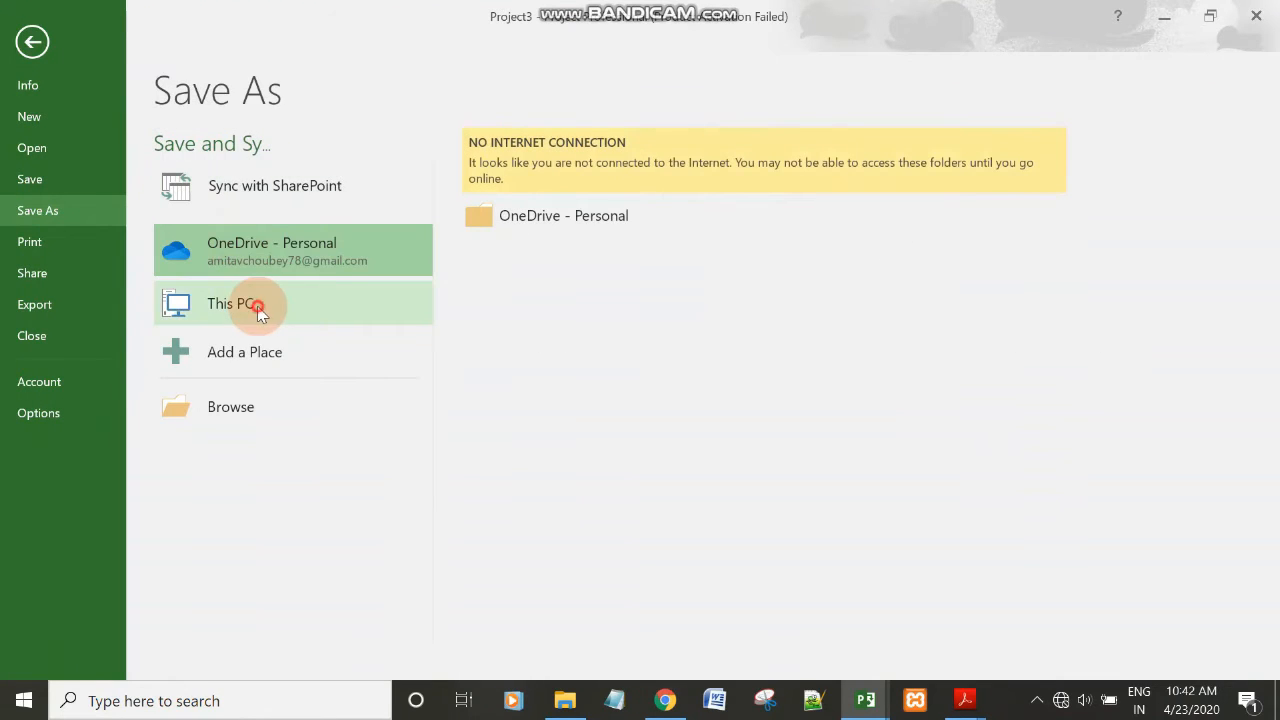
{"action": "left_click", "coordinate": [255, 305]}
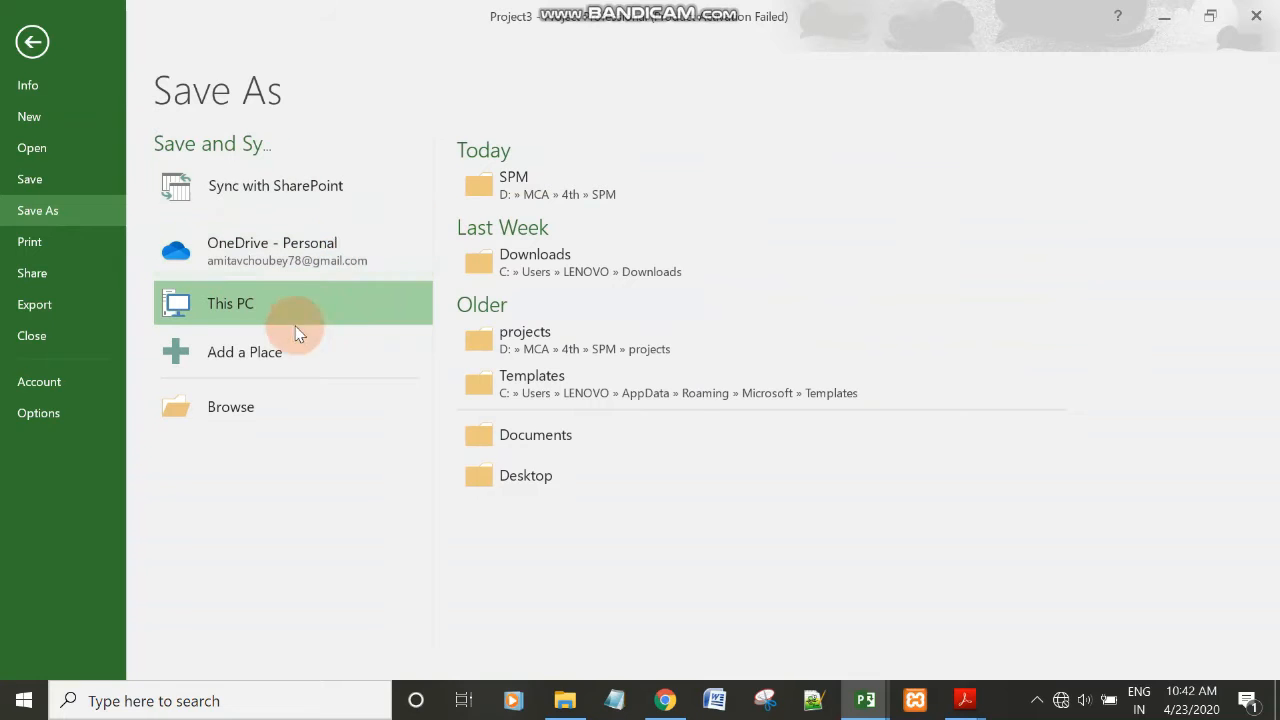
{"action": "left_click", "coordinate": [550, 187]}
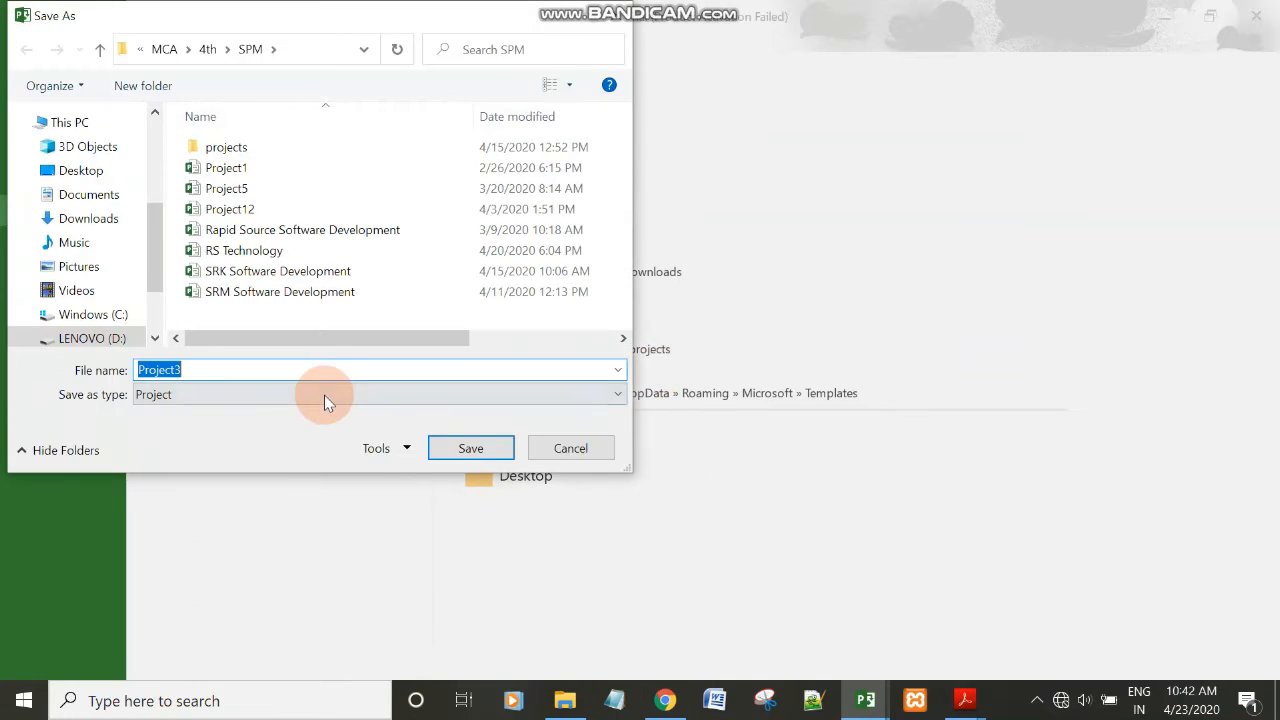
{"action": "left_click", "coordinate": [293, 372]}
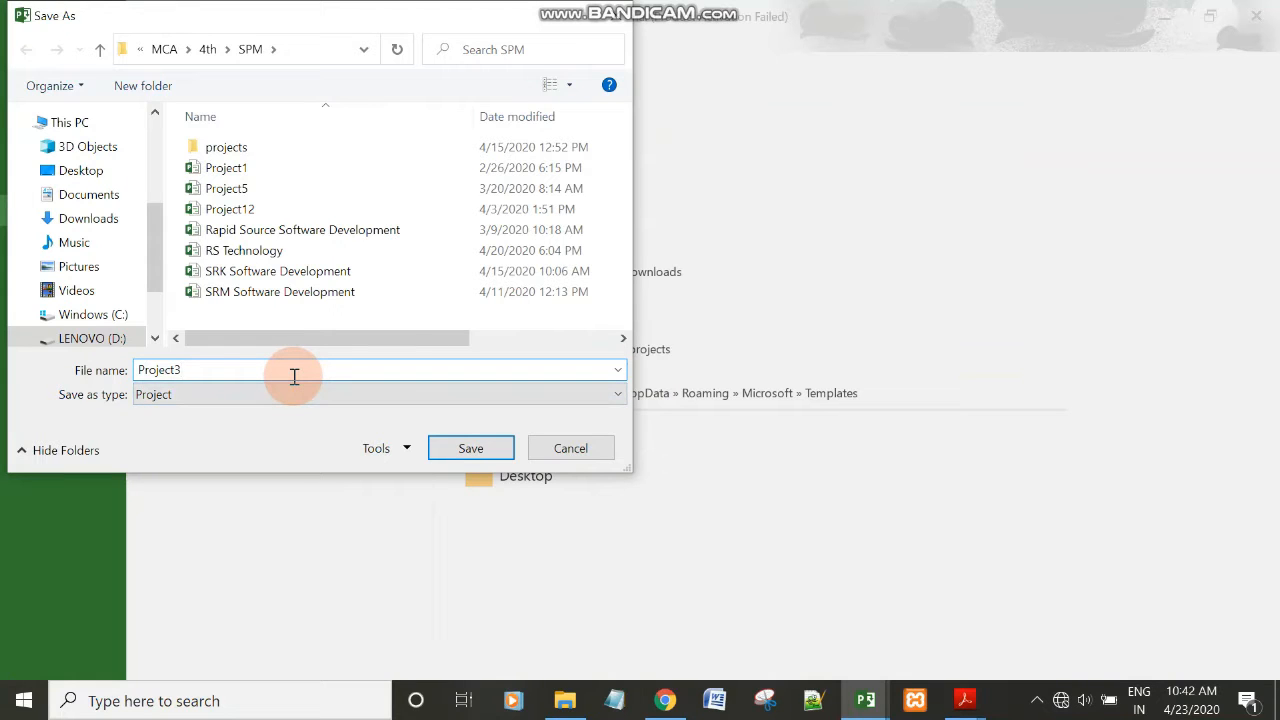
{"action": "key", "text": "ctrl+v"}
{"action": "key", "text": "Return"}
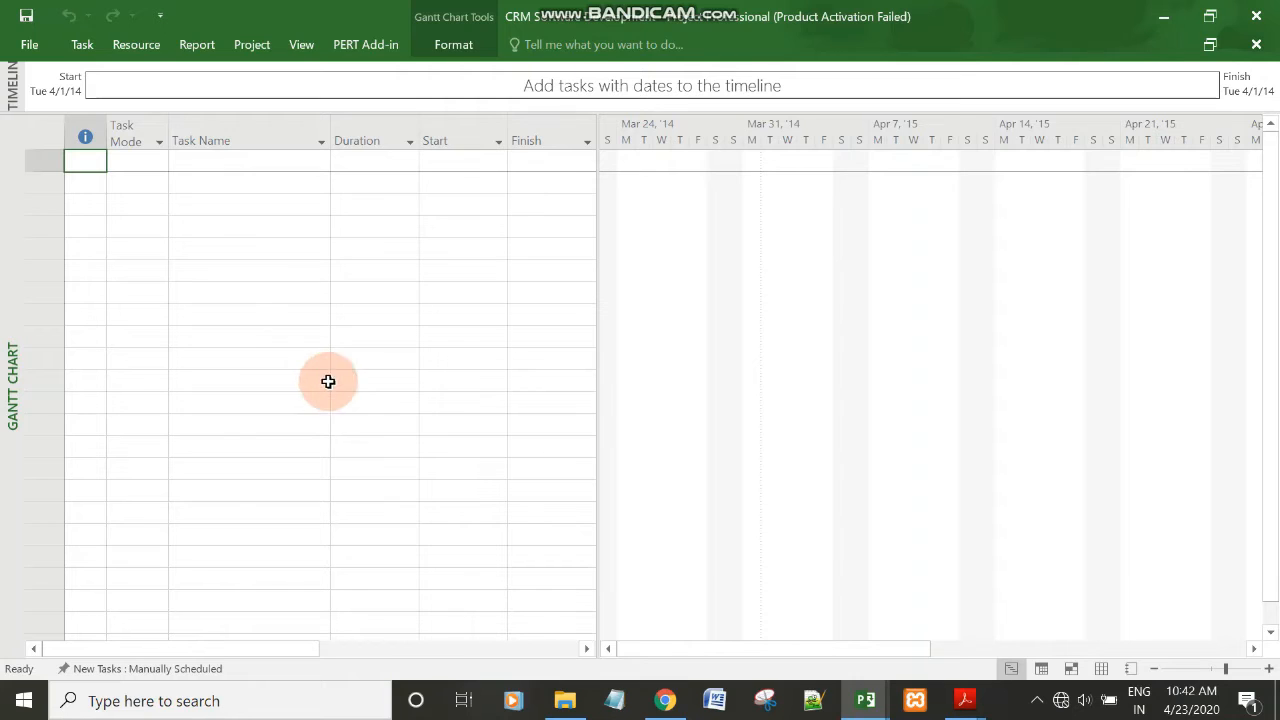
Read the company's standard working times in Assignment_2.pdf in Acrobat Reader.
{"action": "mouse_move", "coordinate": [868, 695]}
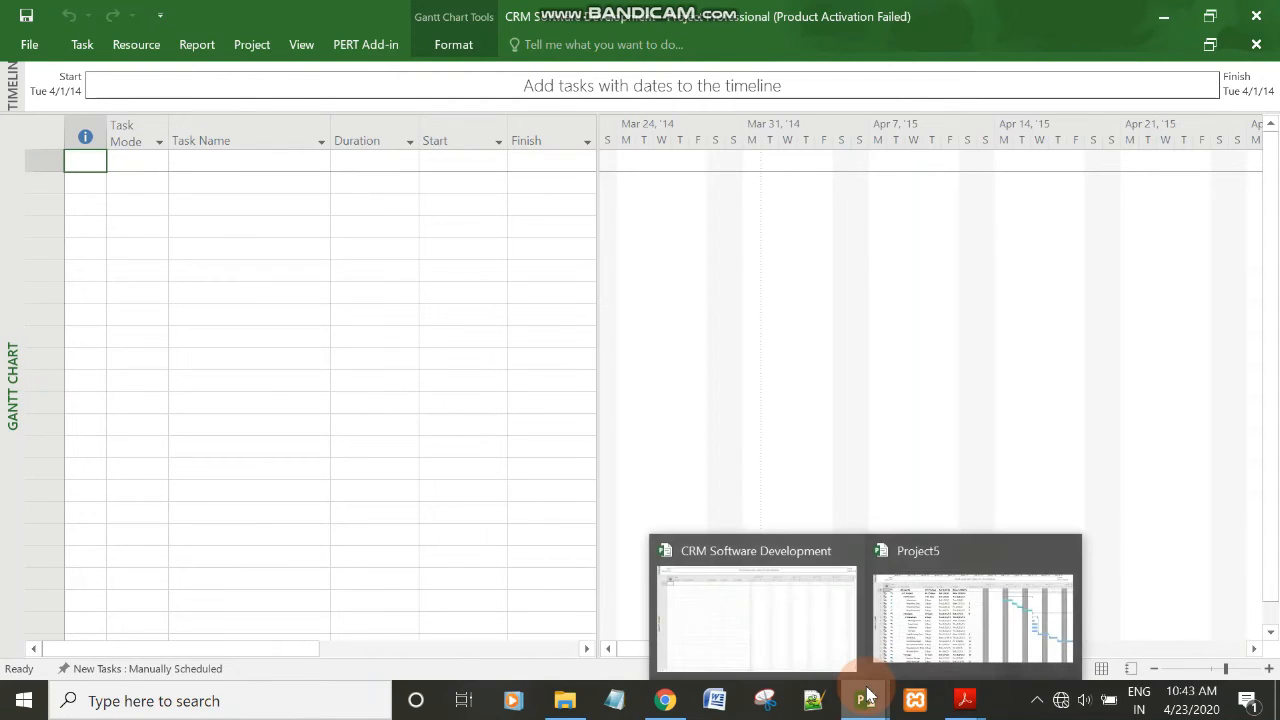
{"action": "mouse_move", "coordinate": [965, 698]}
{"action": "left_click", "coordinate": [1112, 635]}
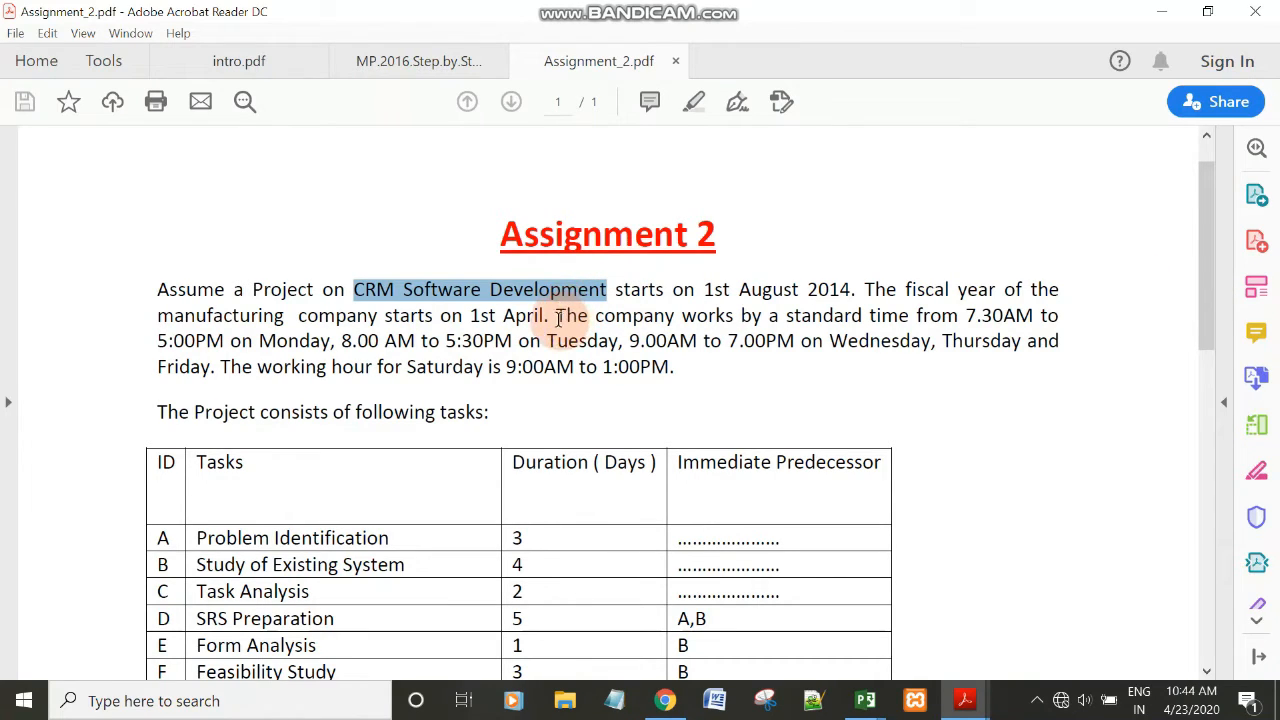
{"action": "left_click_drag", "start_coordinate": [559, 316], "coordinate": [263, 342]}
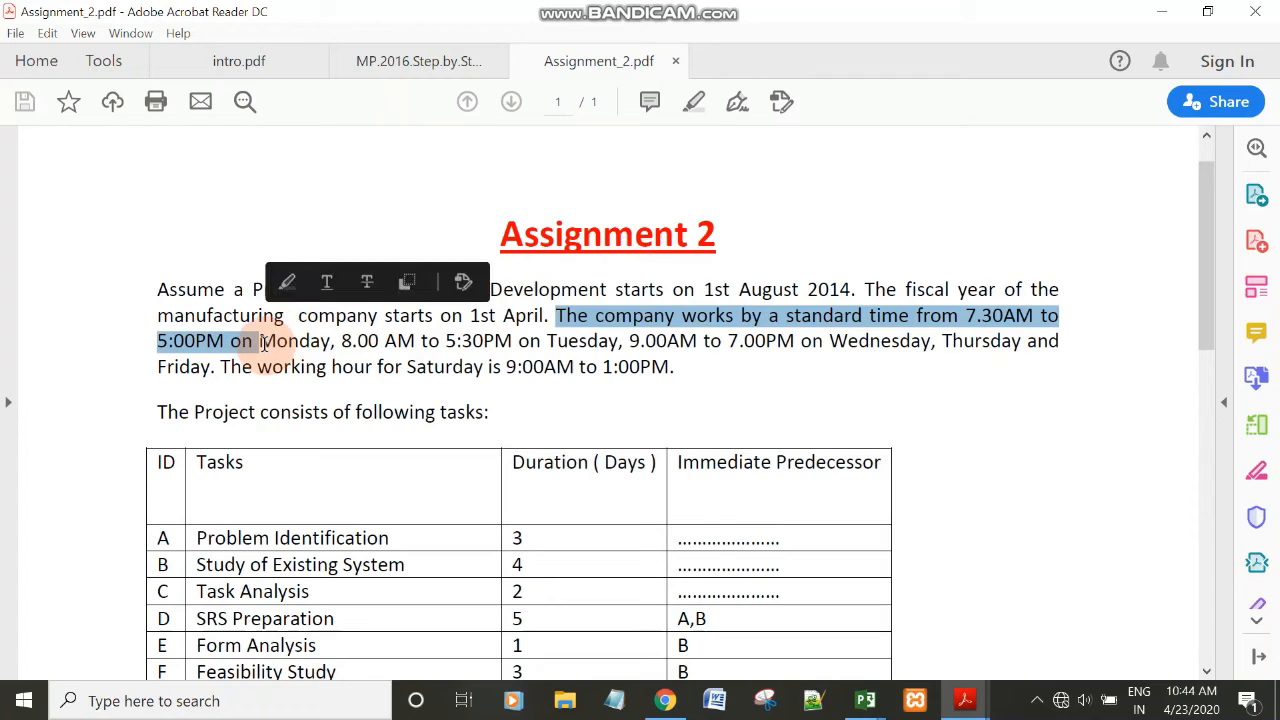
{"action": "left_click", "coordinate": [886, 417]}
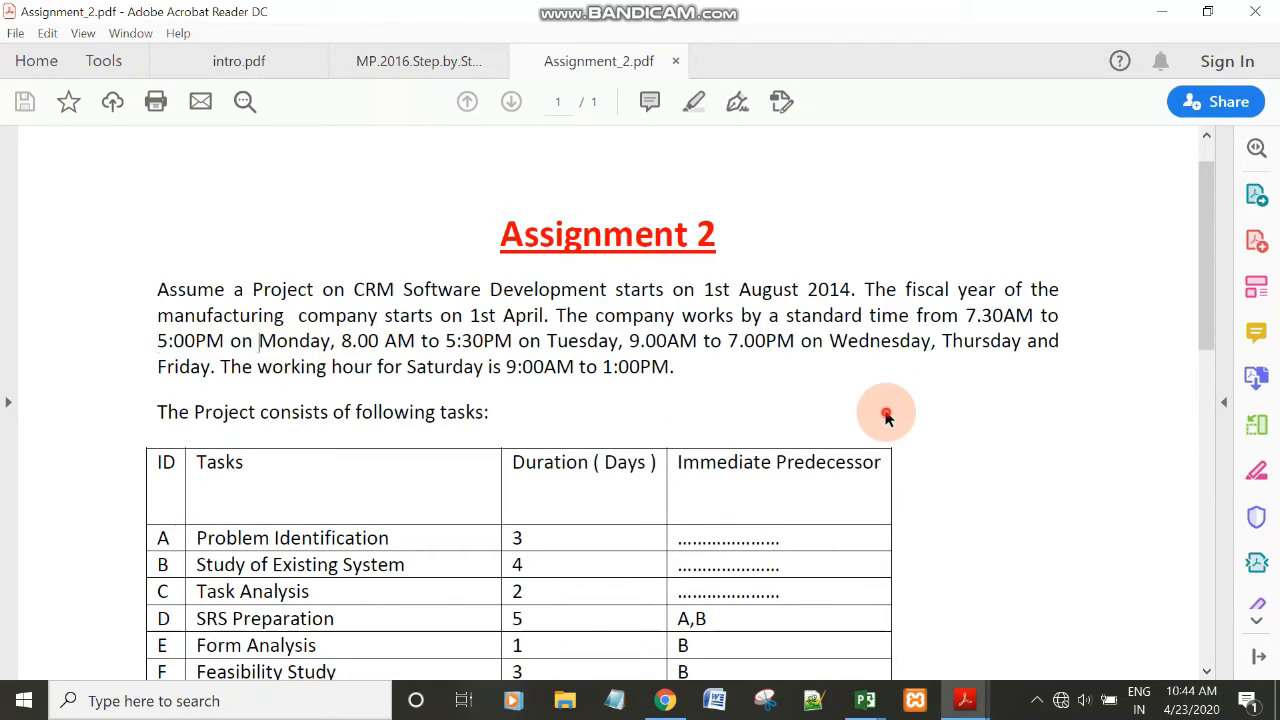
Examine the statutory holidays and the custom calendar requirement in Assignment_2.pdf, and return to the CRM Software Development project in Microsoft Project.
{"action": "left_click", "coordinate": [1205, 315]}
{"action": "left_click_drag", "start_coordinate": [1205, 315], "coordinate": [1201, 348]}
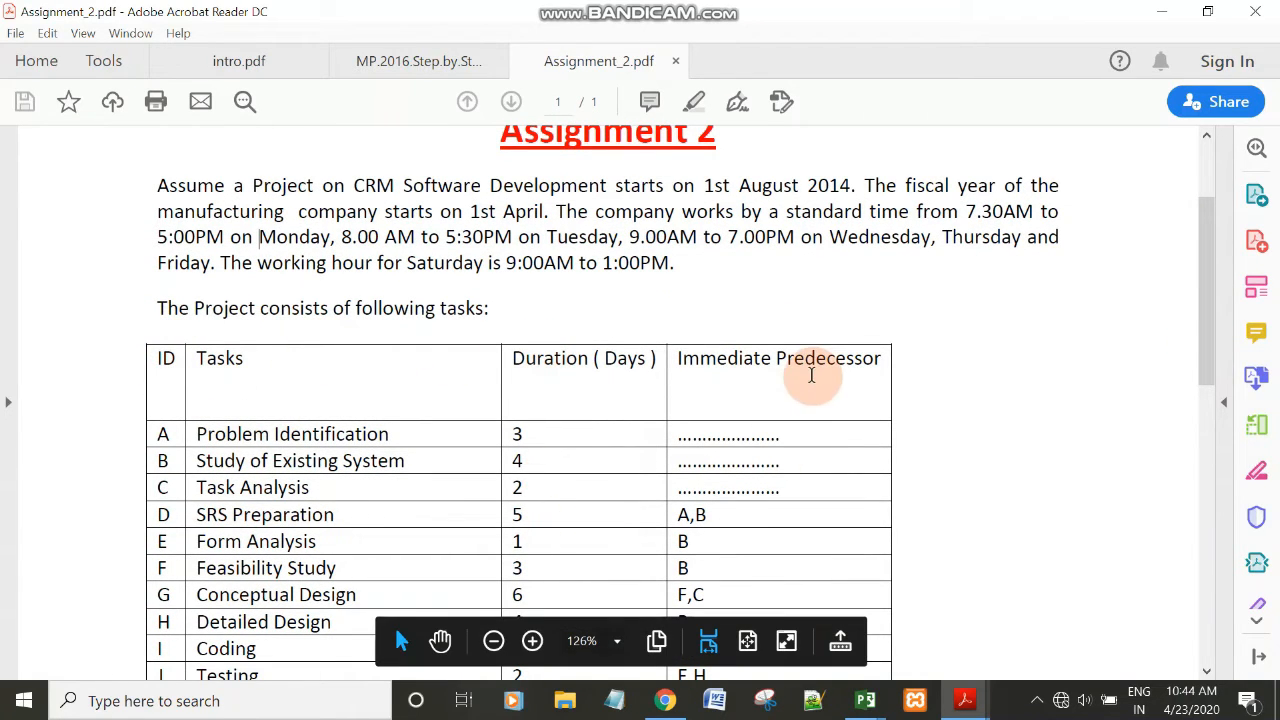
{"action": "left_click_drag", "start_coordinate": [1204, 300], "coordinate": [1177, 490]}
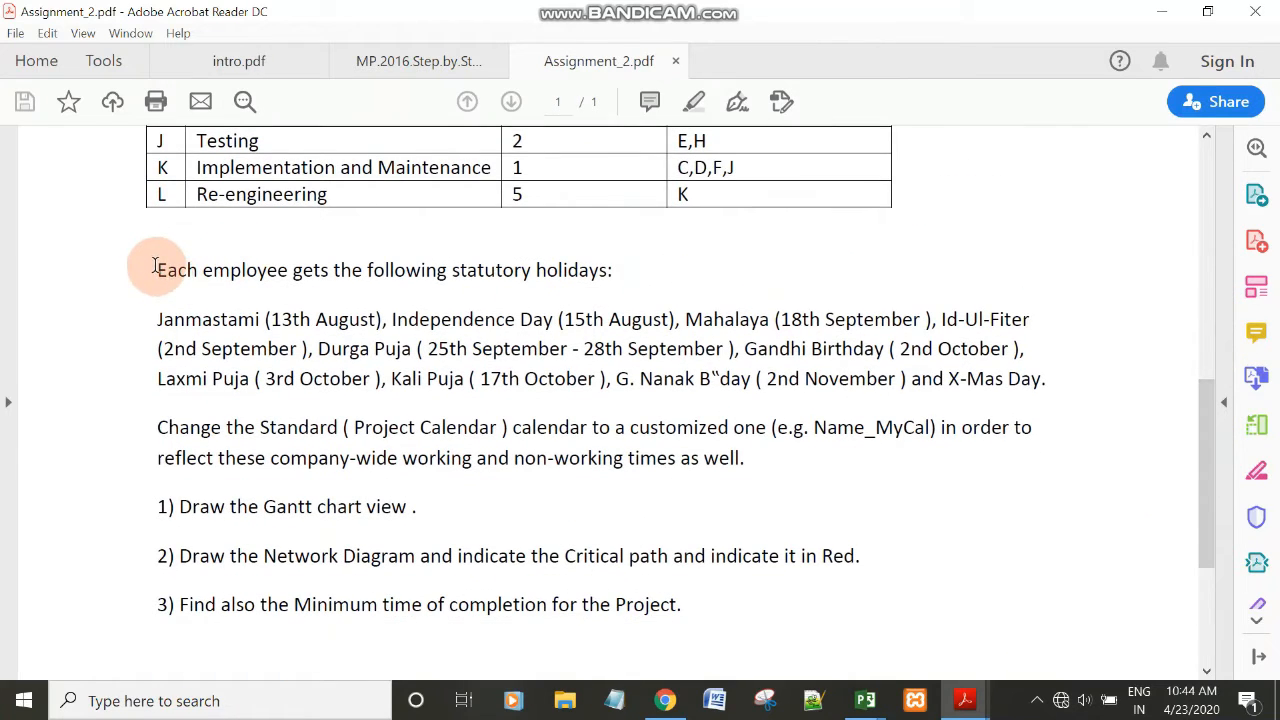
{"action": "left_click_drag", "start_coordinate": [155, 268], "coordinate": [514, 275]}
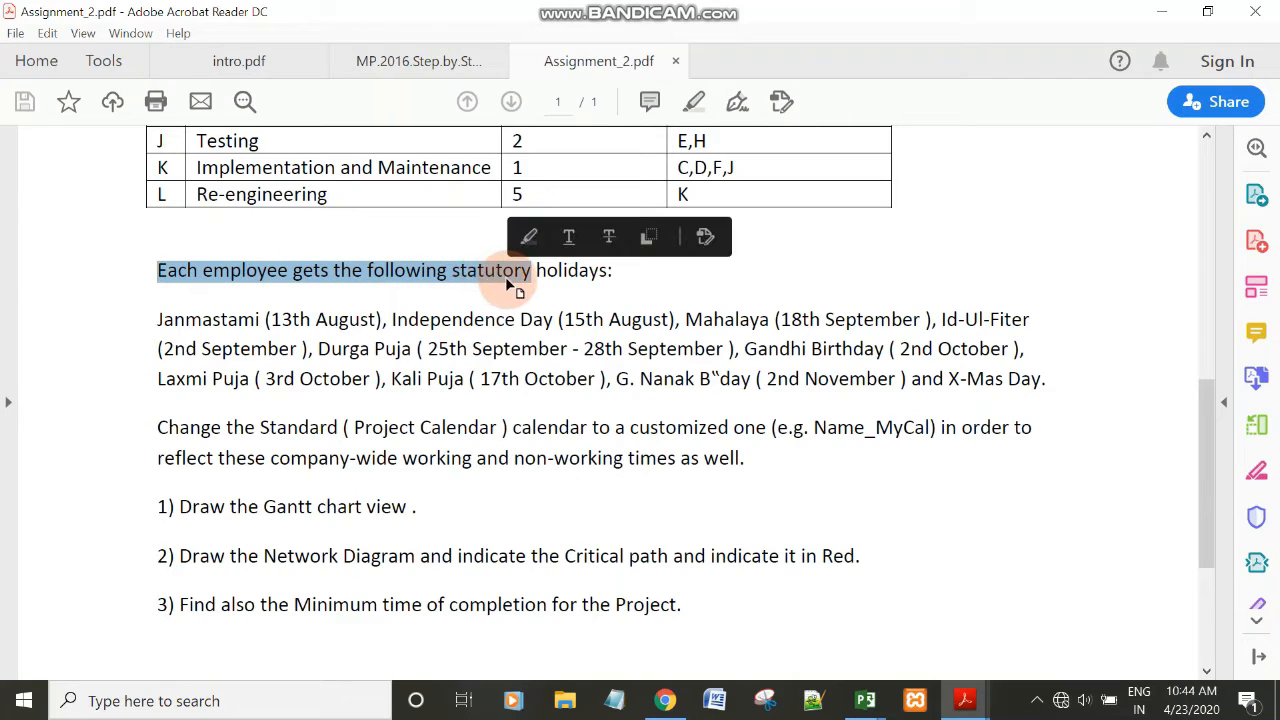
{"action": "left_click", "coordinate": [617, 277]}
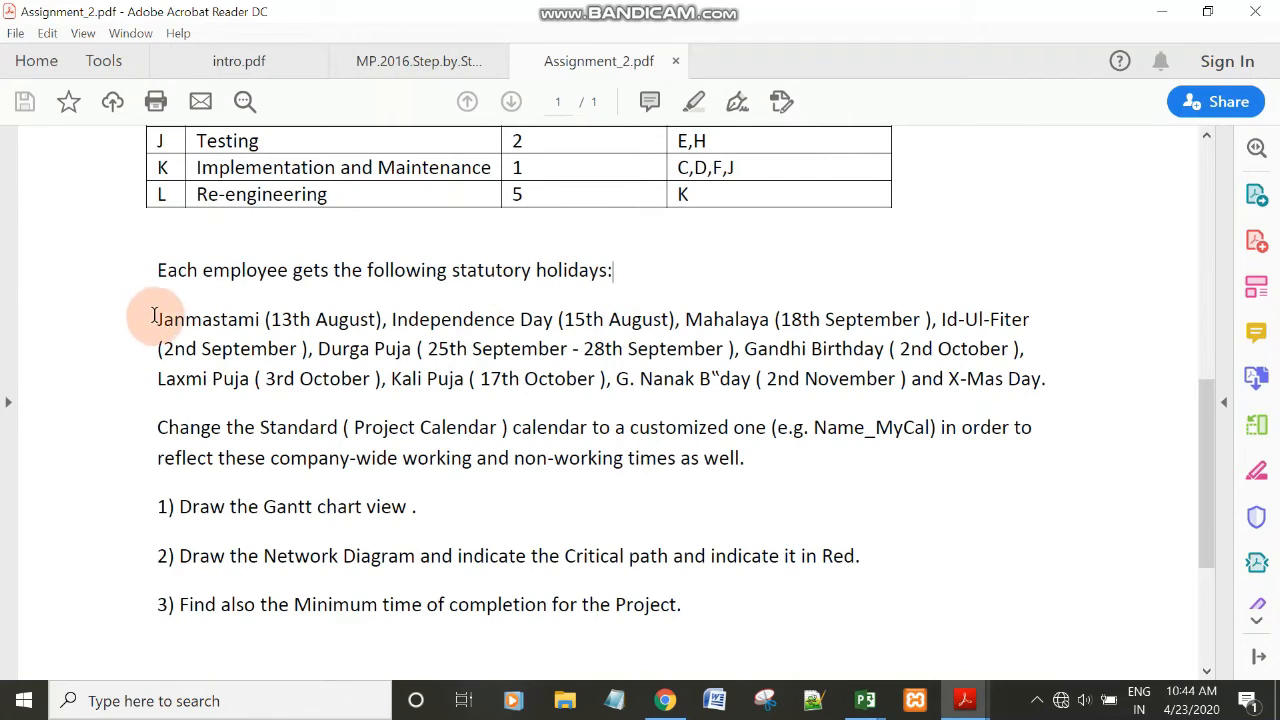
{"action": "left_click_drag", "start_coordinate": [155, 318], "coordinate": [865, 390]}
{"action": "left_click", "coordinate": [737, 414]}
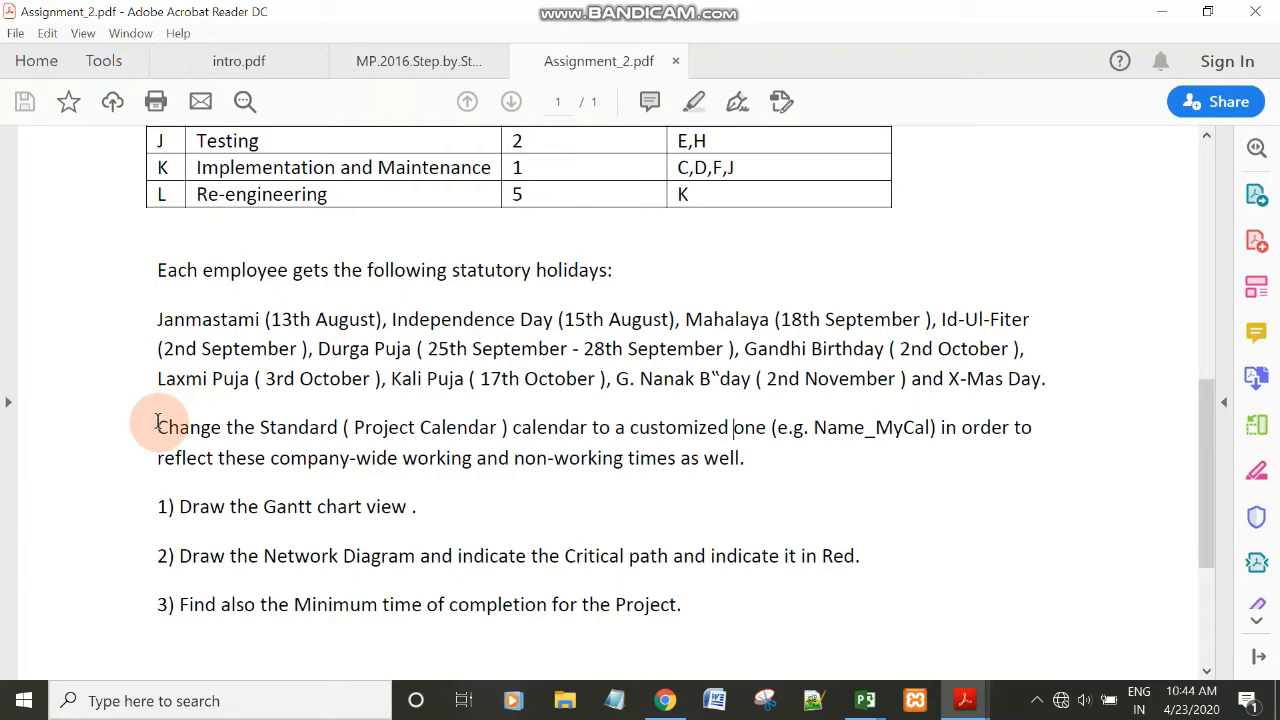
{"action": "left_click_drag", "start_coordinate": [157, 422], "coordinate": [505, 428]}
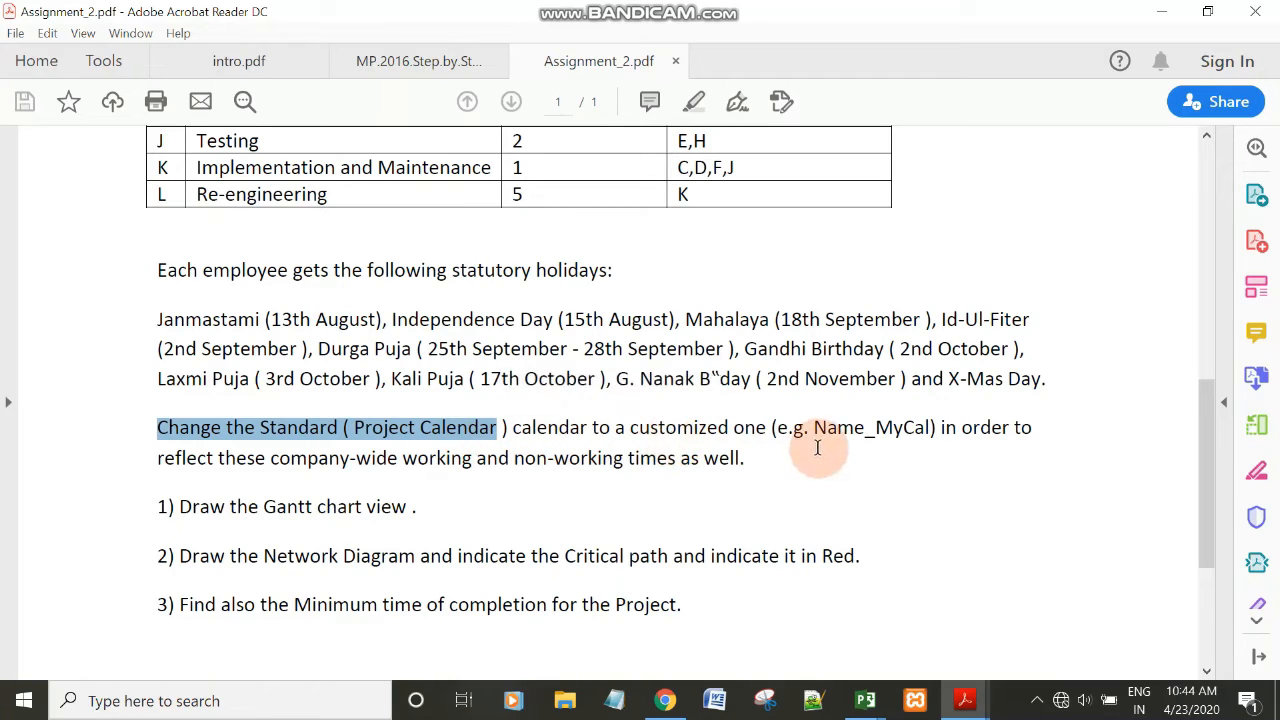
{"action": "left_click_drag", "start_coordinate": [815, 427], "coordinate": [903, 427]}
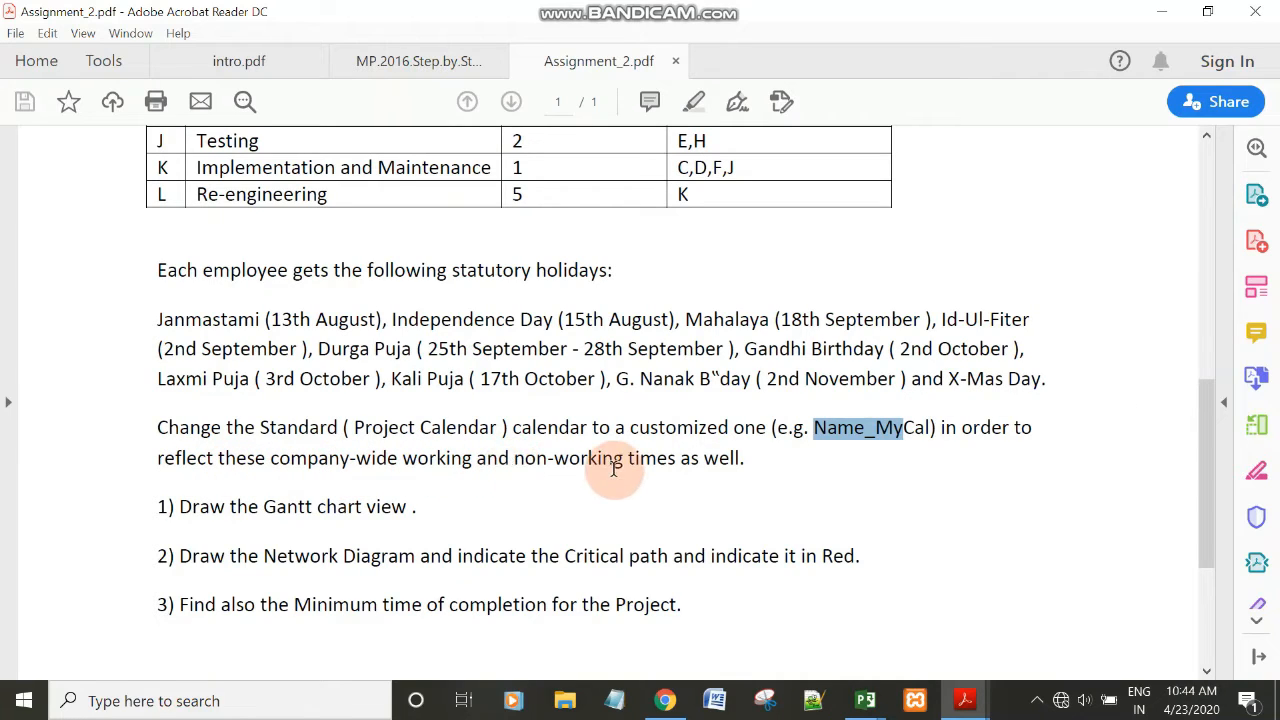
{"action": "left_click", "coordinate": [763, 468]}
{"action": "mouse_move", "coordinate": [864, 698]}
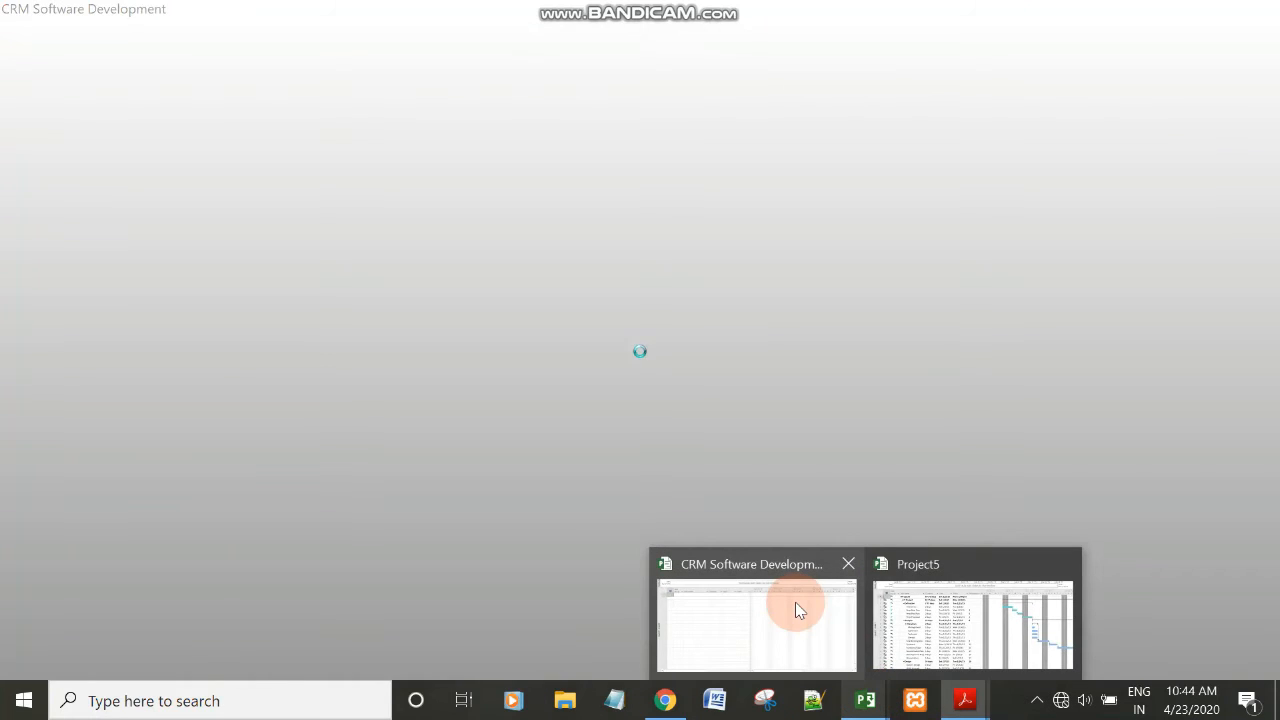
{"action": "left_click", "coordinate": [797, 608]}
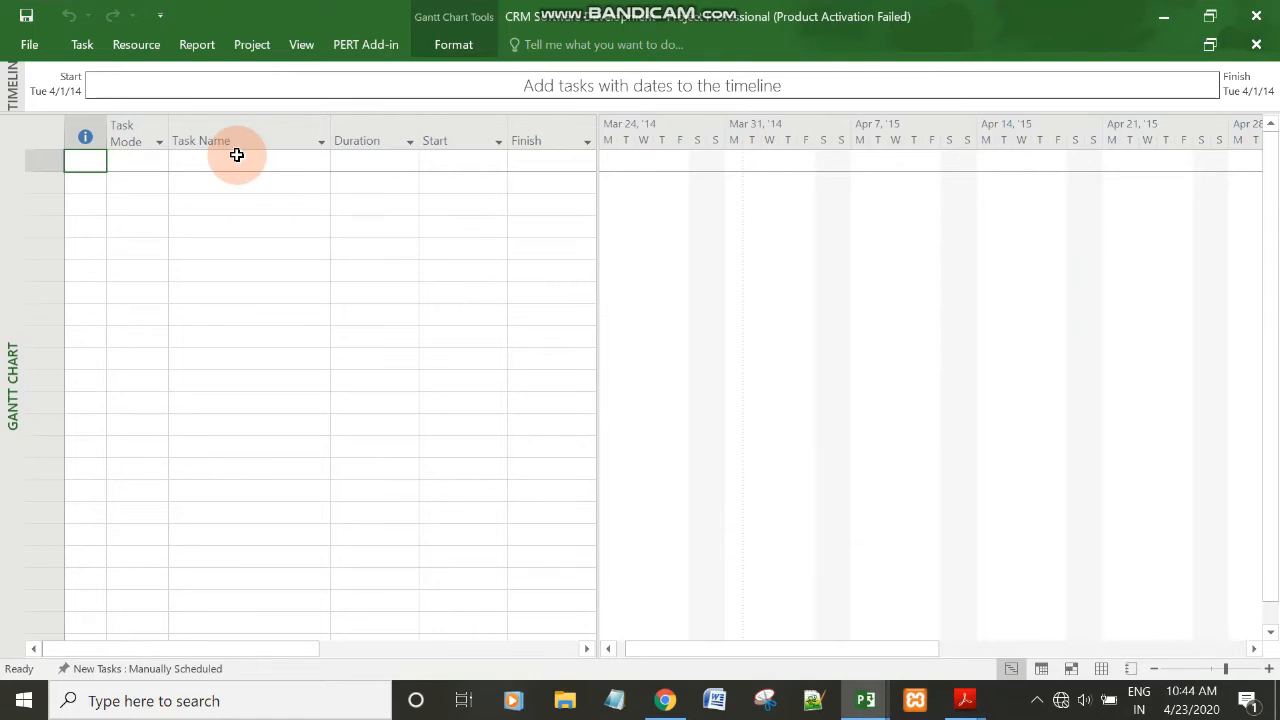
Create a new base calendar named CRM_Mycal as a copy of the Standard calendar in the working time settings.
{"action": "left_click", "coordinate": [249, 46]}
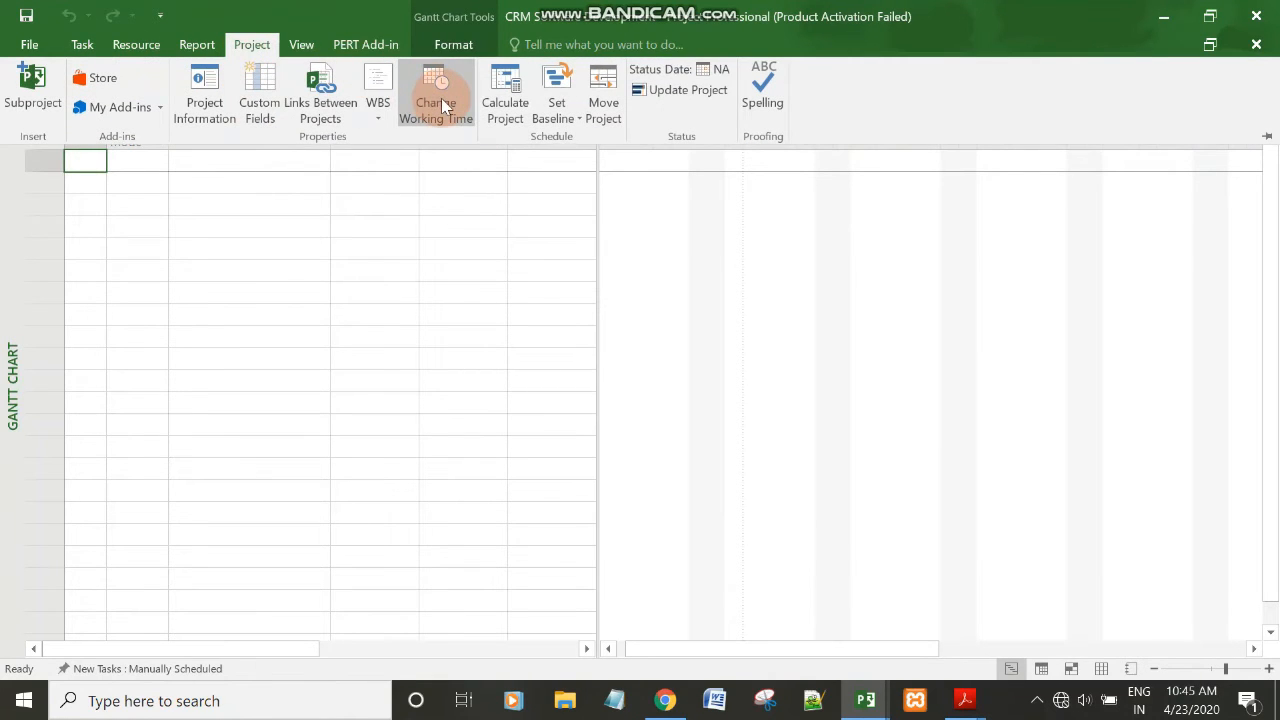
{"action": "left_click", "coordinate": [441, 98]}
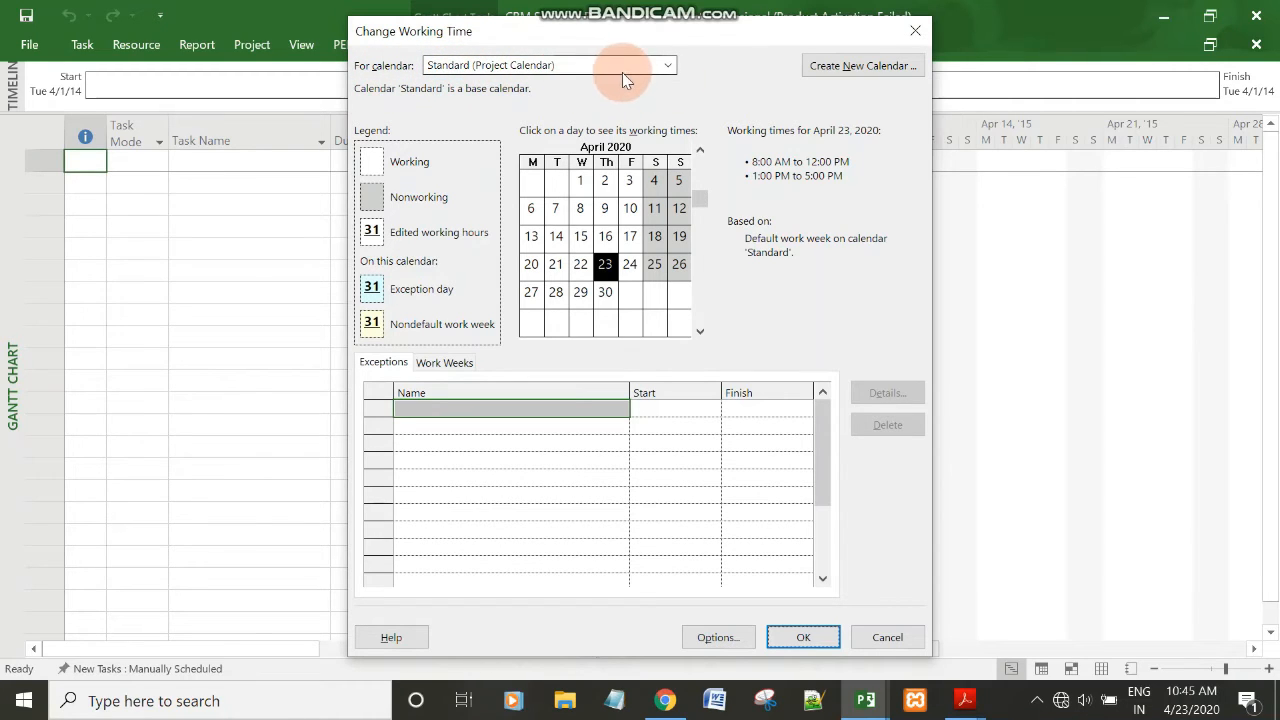
{"action": "left_click", "coordinate": [838, 77]}
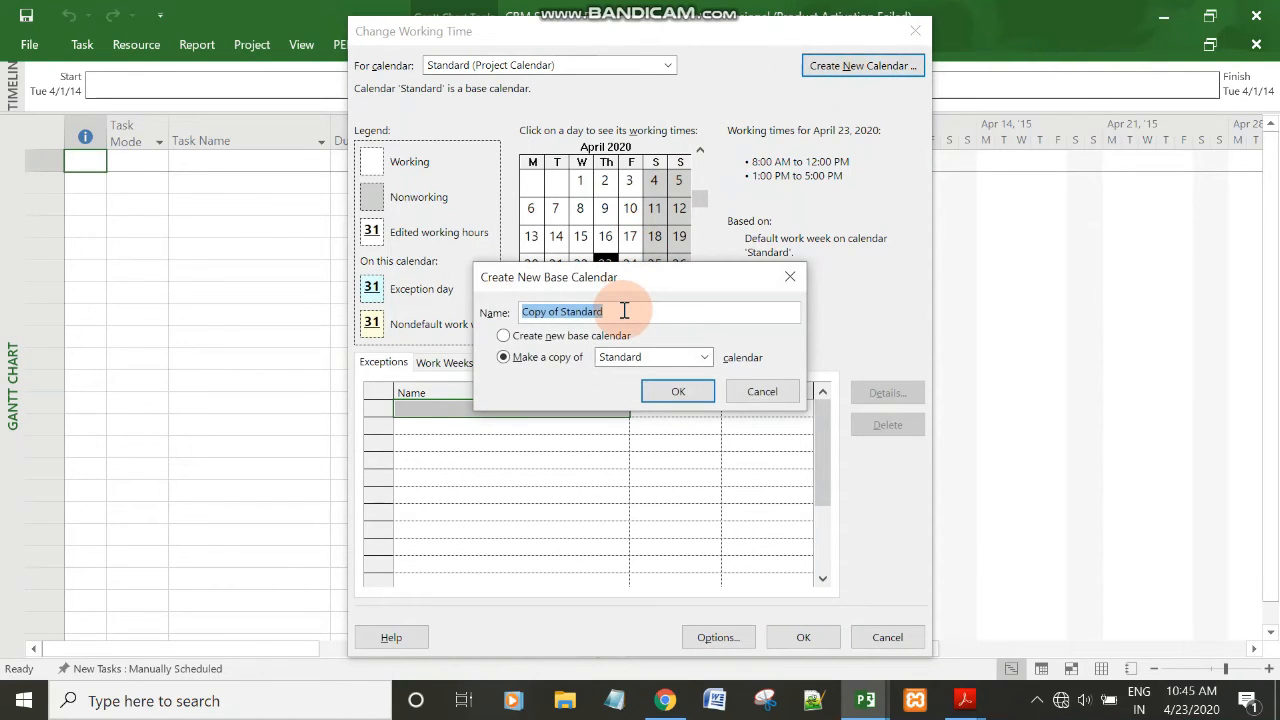
{"action": "key", "text": "BackSpace"}
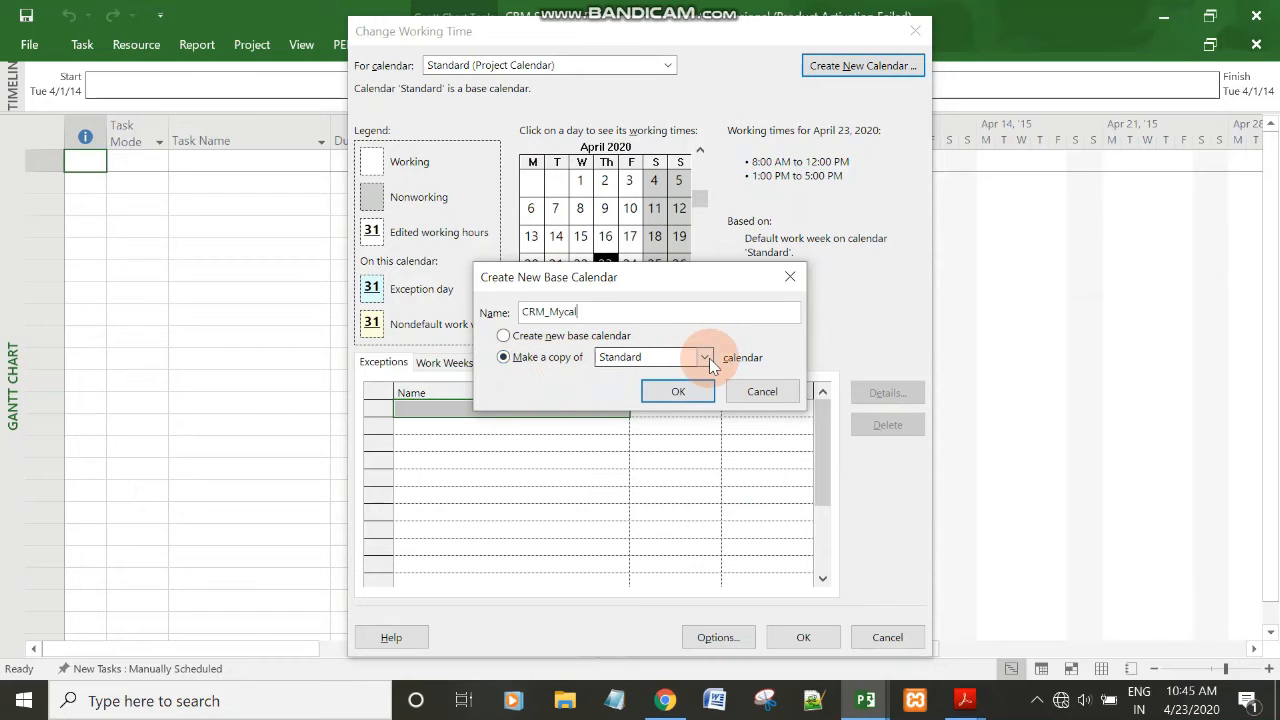
{"action": "left_click", "coordinate": [693, 392]}
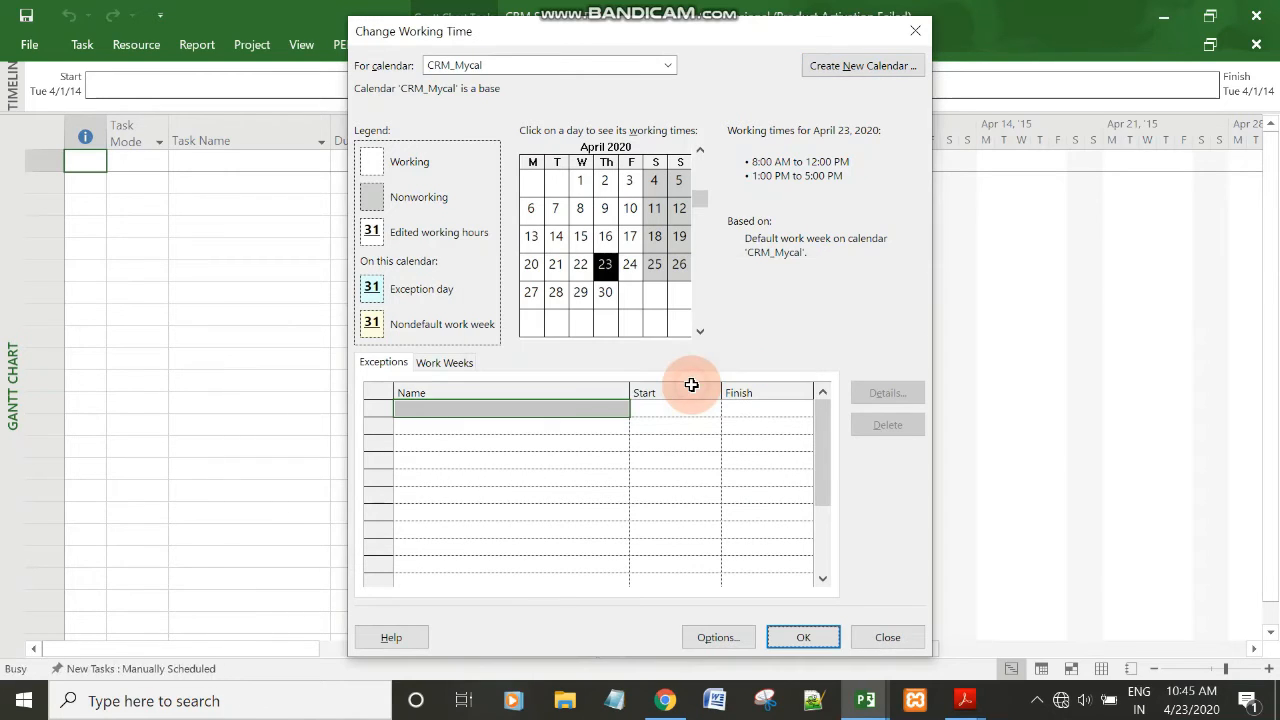
{"action": "left_click", "coordinate": [388, 66]}
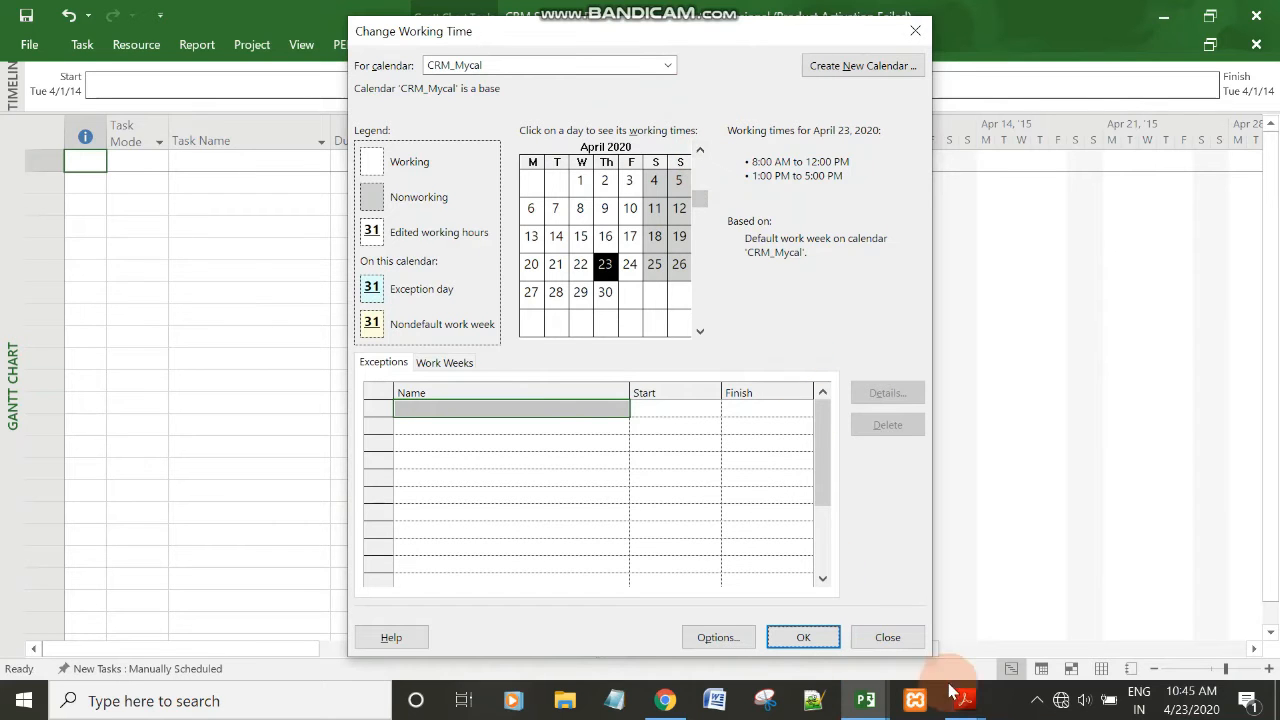
Check the project's start date in Assignment_2.pdf in Acrobat Reader, and show April 2014 in the CRM_Mycal calendar in Microsoft Project.
{"action": "mouse_move", "coordinate": [988, 712]}
{"action": "left_click", "coordinate": [1132, 628]}
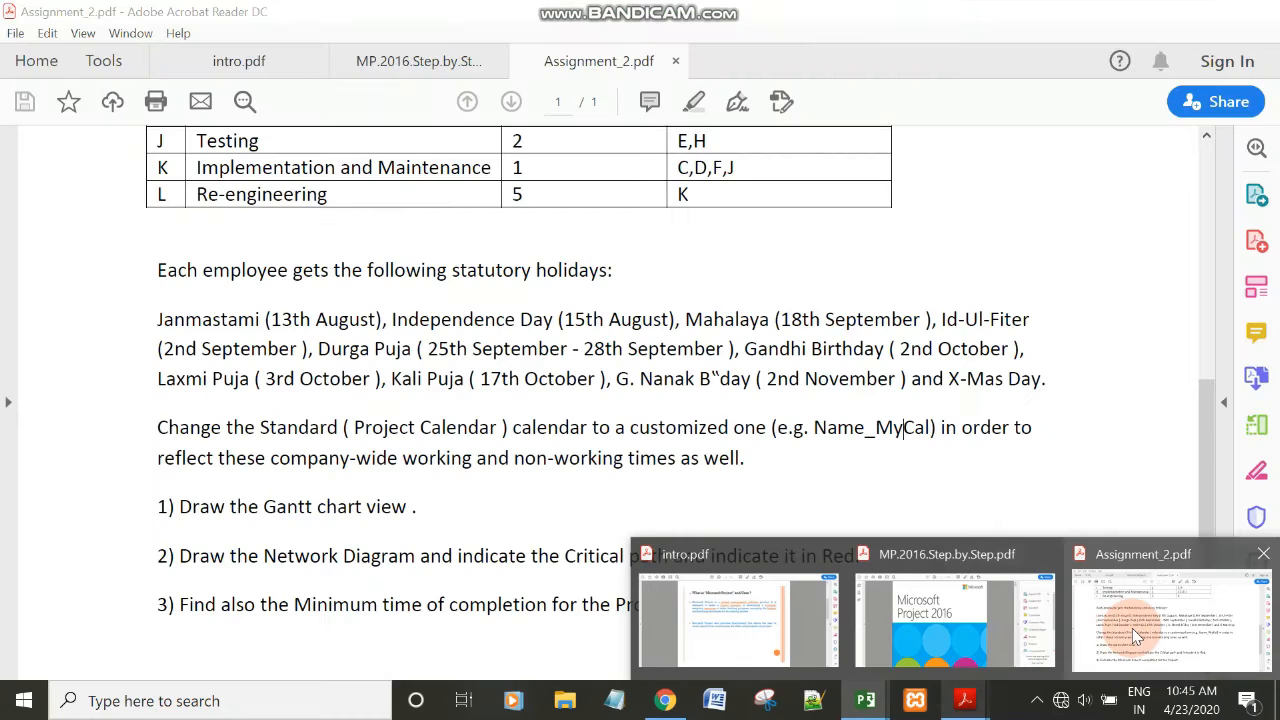
{"action": "left_click_drag", "start_coordinate": [1212, 490], "coordinate": [1202, 164]}
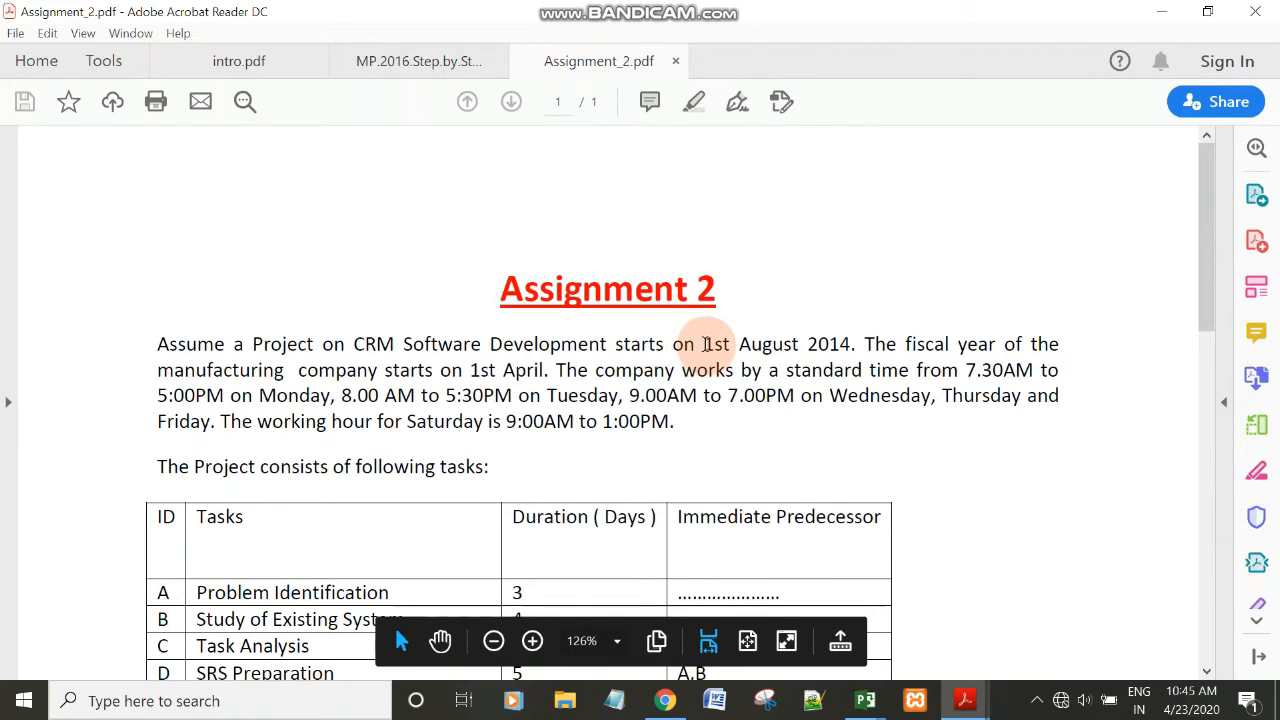
{"action": "left_click_drag", "start_coordinate": [705, 344], "coordinate": [851, 346]}
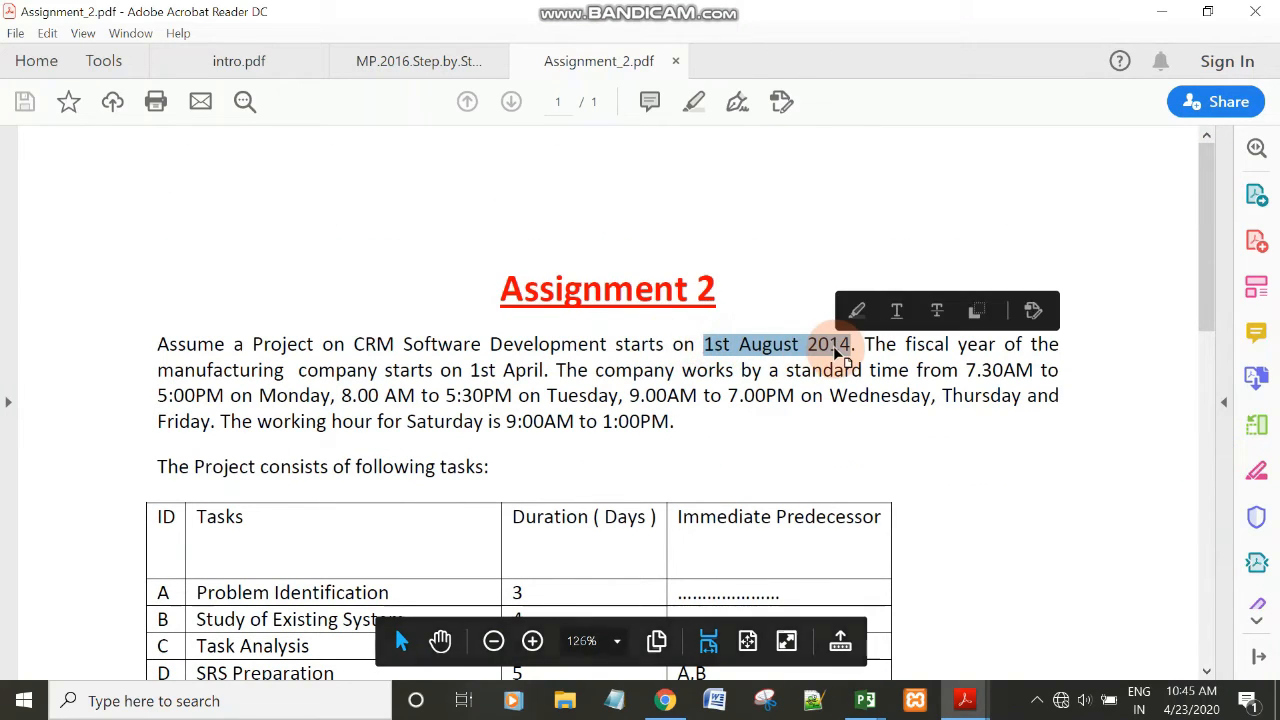
{"action": "left_click", "coordinate": [1161, 11]}
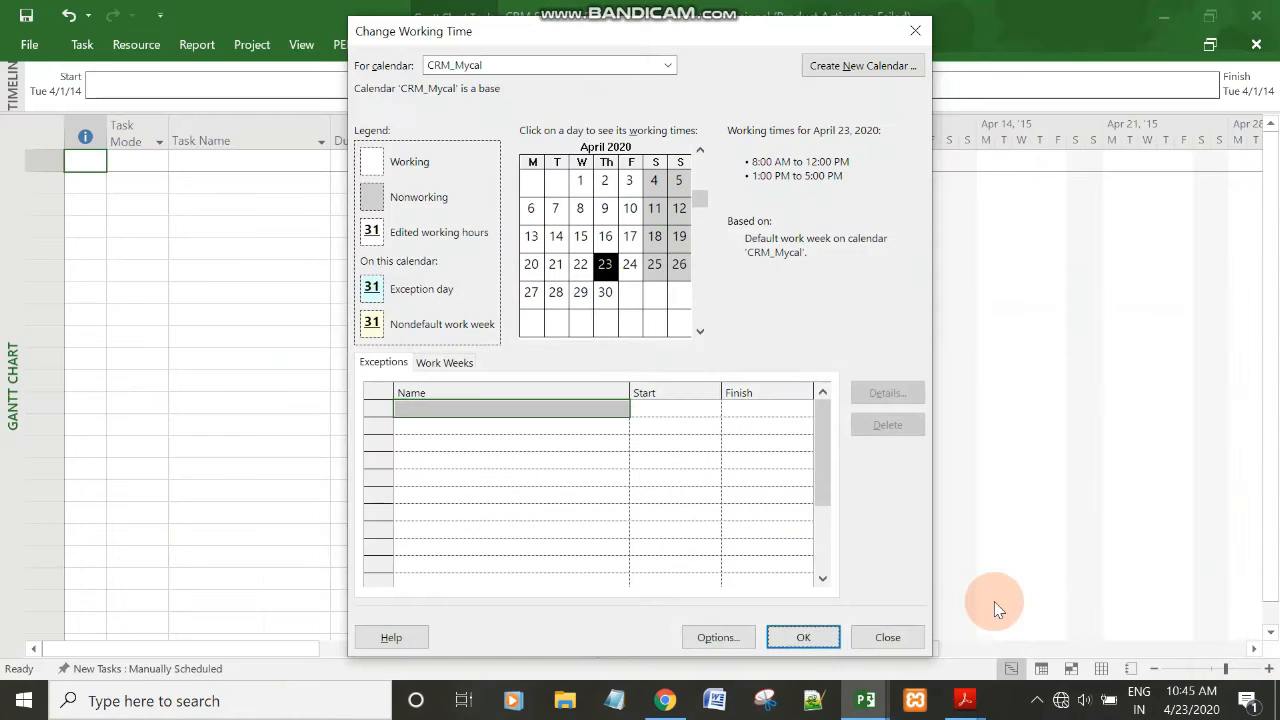
{"action": "left_click", "coordinate": [700, 150]}
{"action": "left_click_drag", "start_coordinate": [701, 148], "coordinate": [701, 148]}
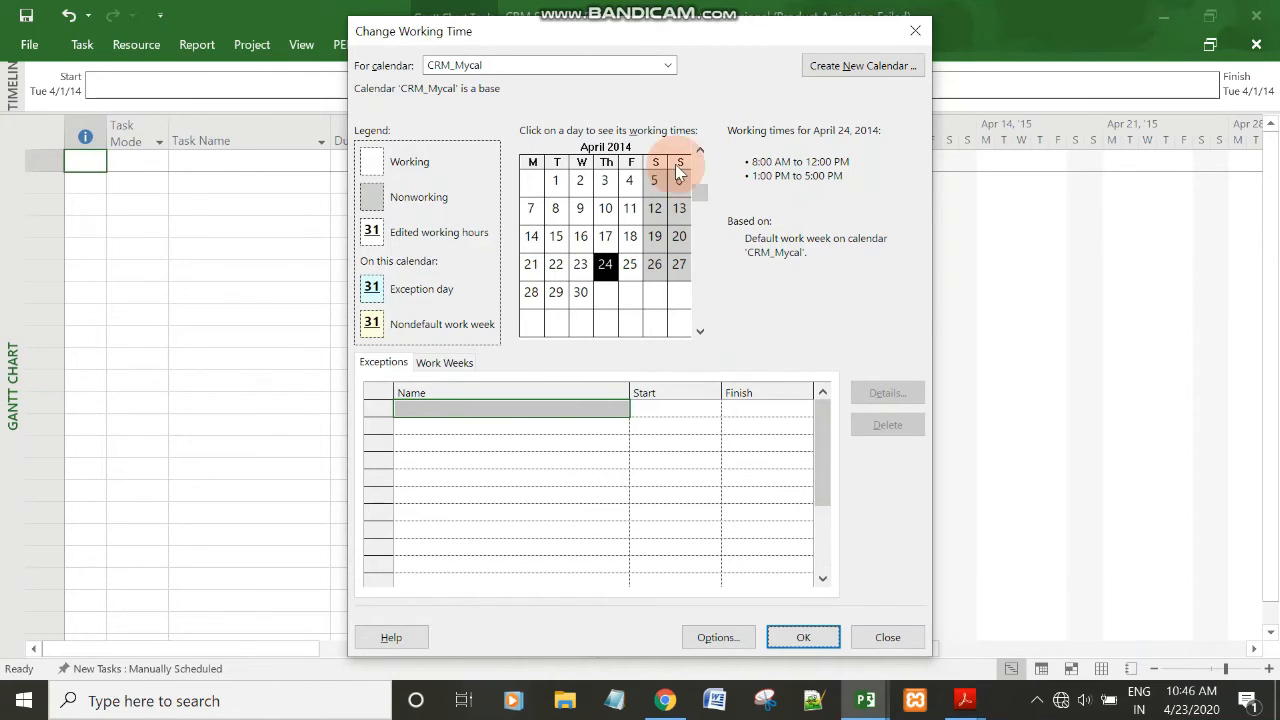
Examine the list of statutory holidays and the date of Janmastami in Assignment_2.pdf in Acrobat Reader.
{"action": "mouse_move", "coordinate": [970, 704]}
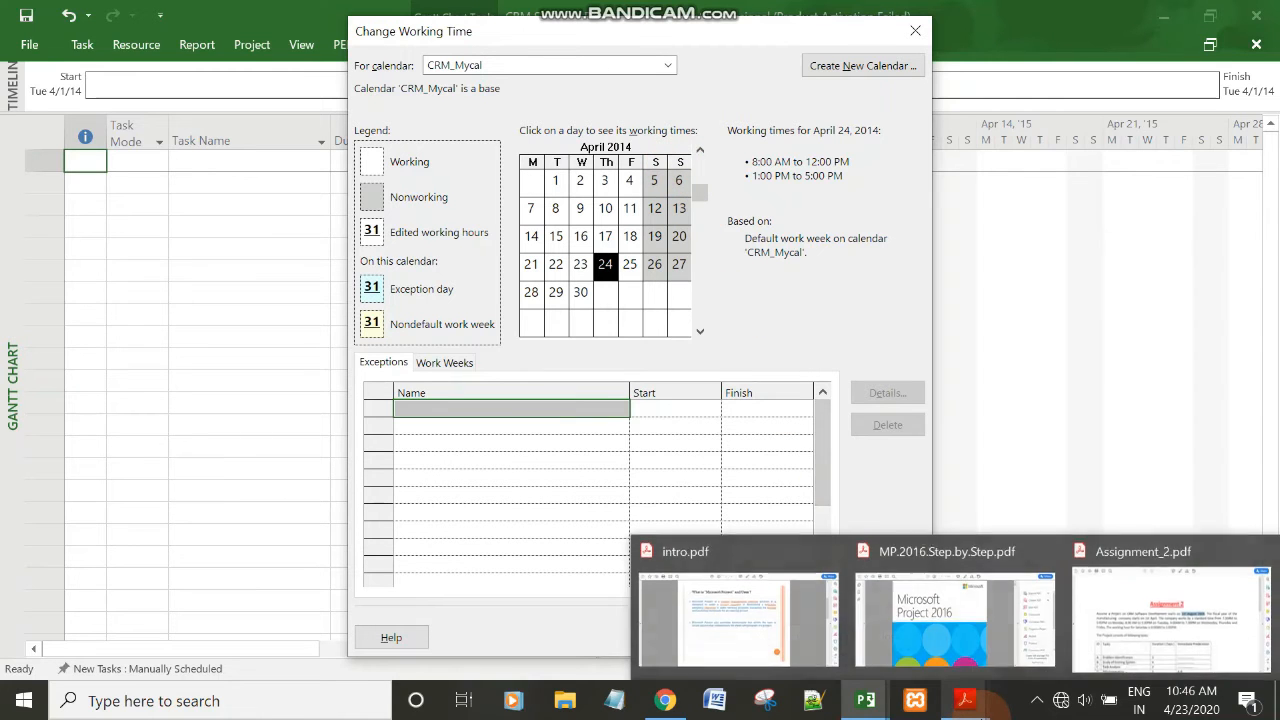
{"action": "left_click", "coordinate": [1130, 623]}
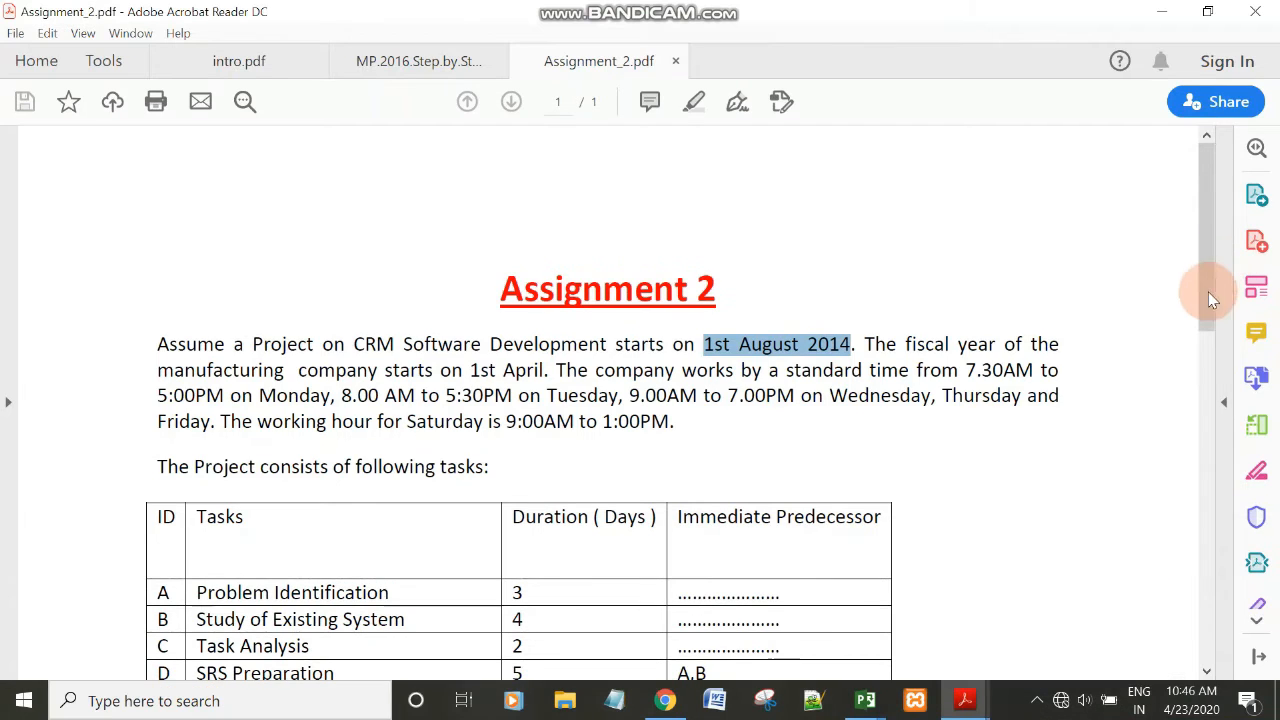
{"action": "left_click_drag", "start_coordinate": [1208, 291], "coordinate": [1203, 545]}
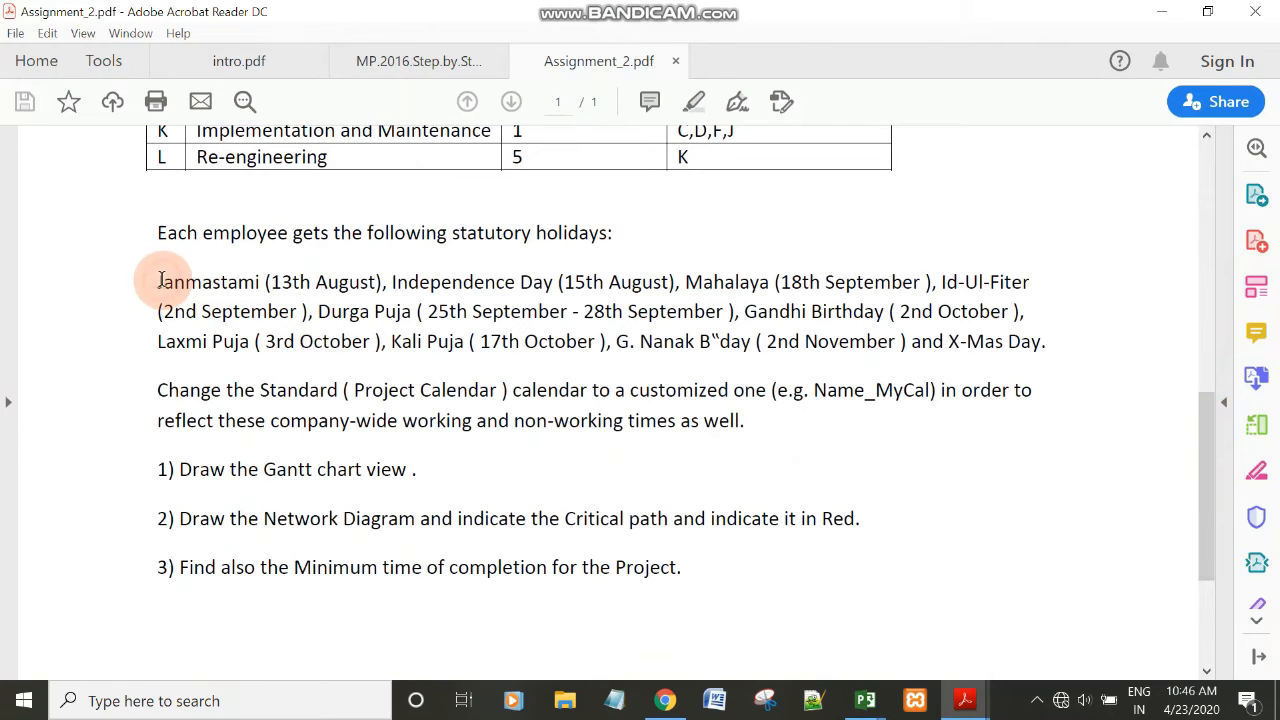
{"action": "left_click_drag", "start_coordinate": [160, 282], "coordinate": [495, 350]}
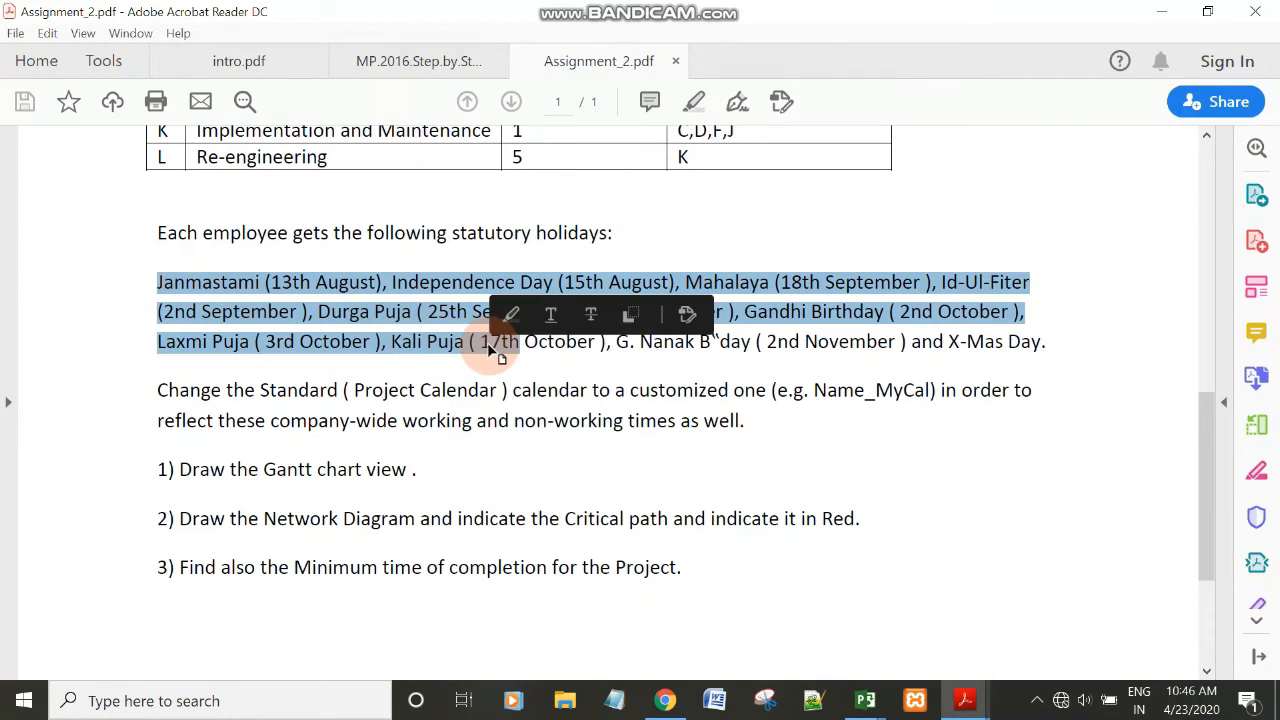
{"action": "left_click", "coordinate": [249, 268]}
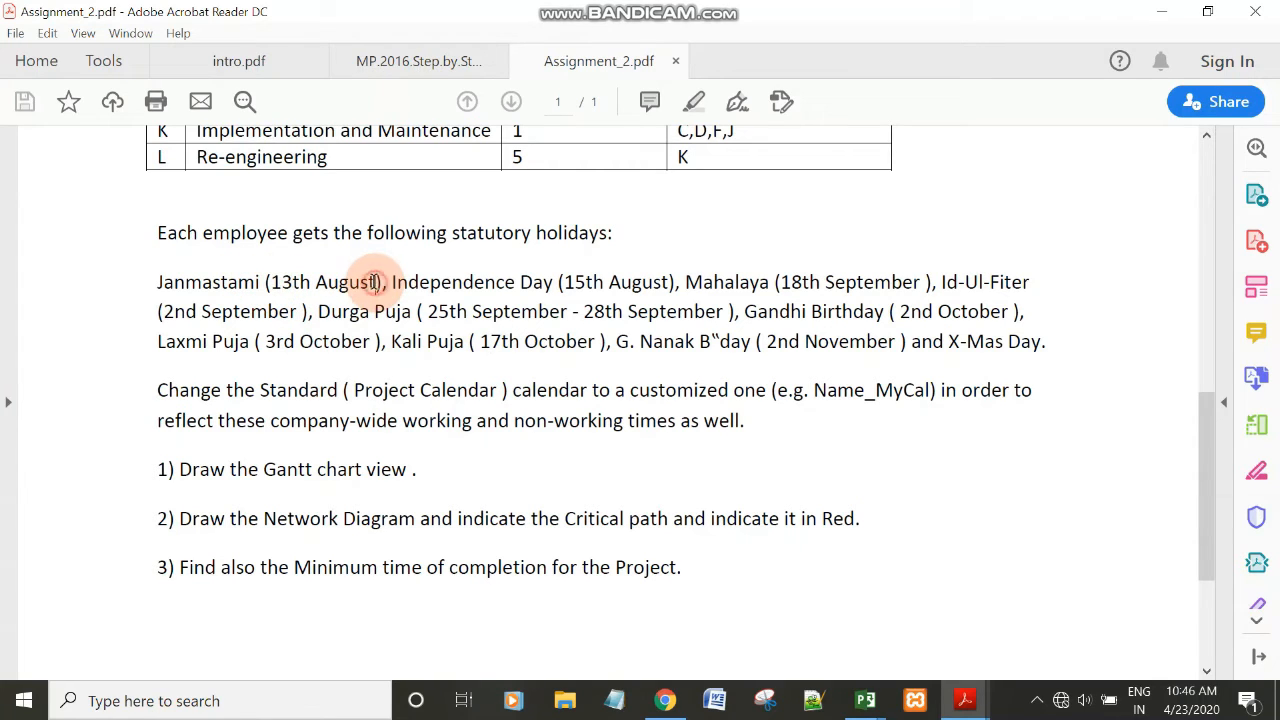
{"action": "left_click_drag", "start_coordinate": [376, 282], "coordinate": [287, 282]}
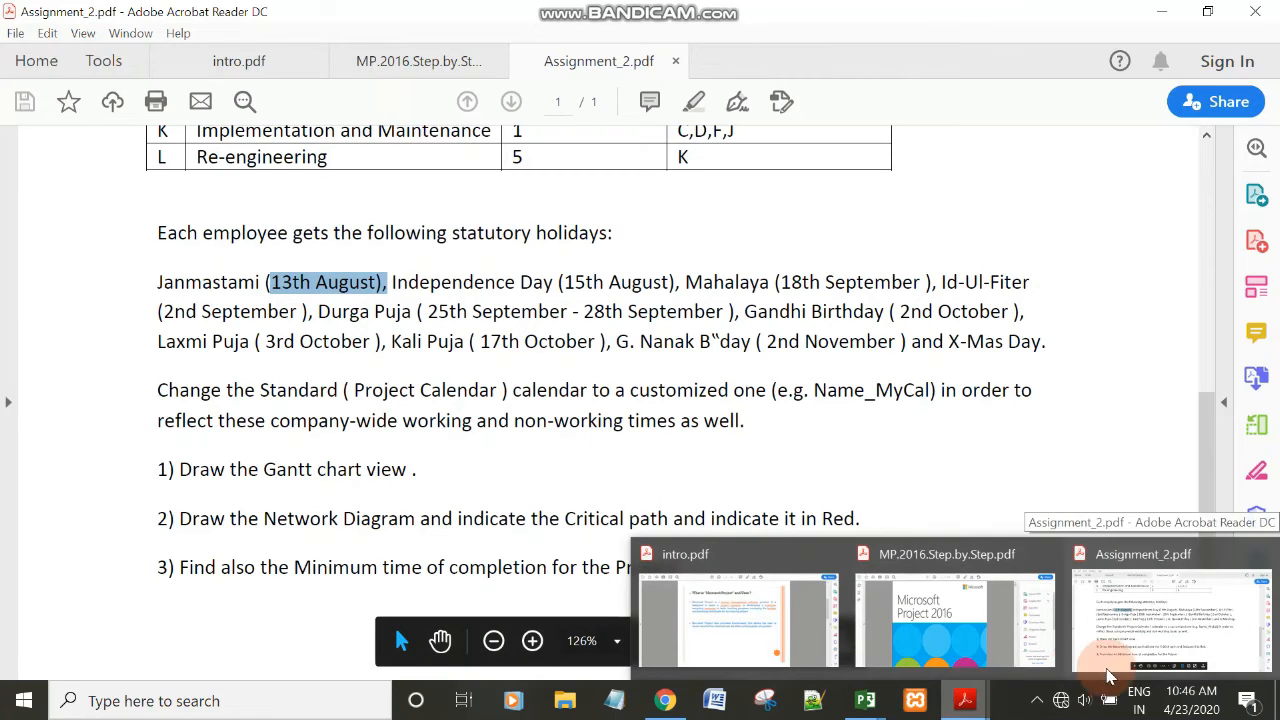
{"action": "left_click", "coordinate": [1110, 630]}
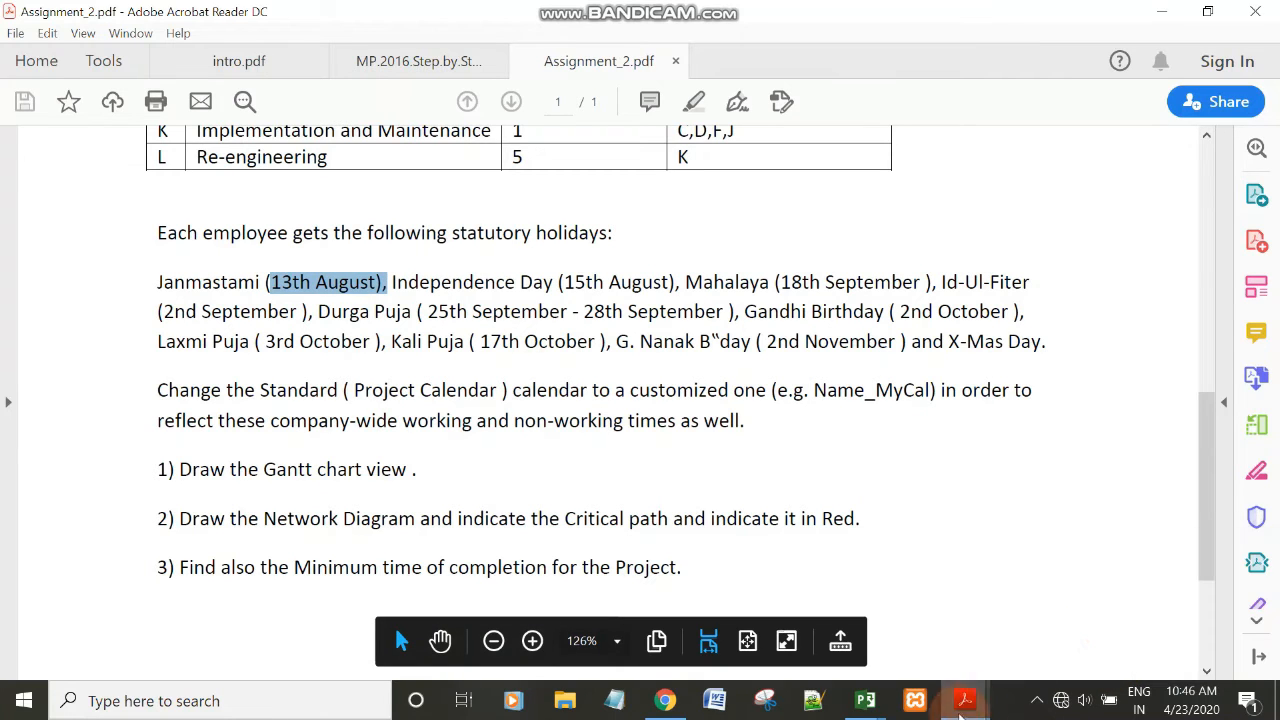
Switch to the CRM Software Development project in Microsoft Project and select August 13, 2014 in the CRM_Mycal calendar.
{"action": "left_click", "coordinate": [868, 704]}
{"action": "left_click", "coordinate": [755, 622]}
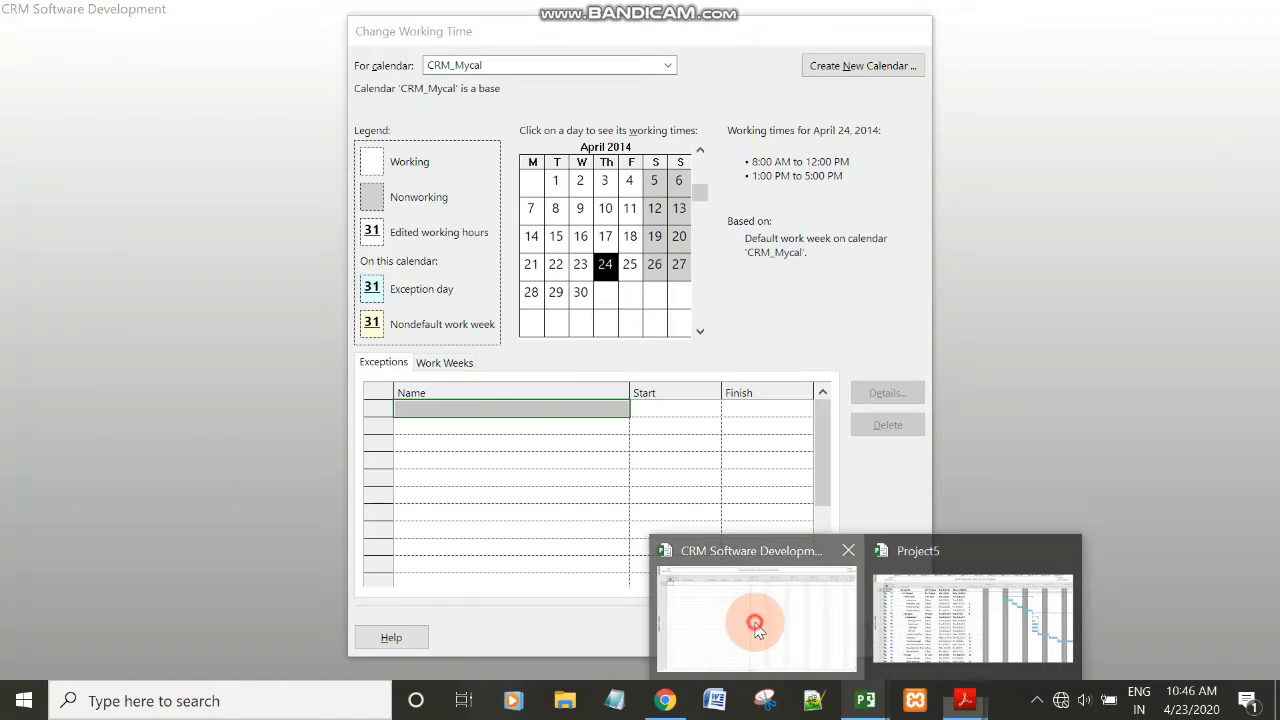
{"action": "left_click", "coordinate": [699, 158]}
{"action": "left_click", "coordinate": [699, 158]}
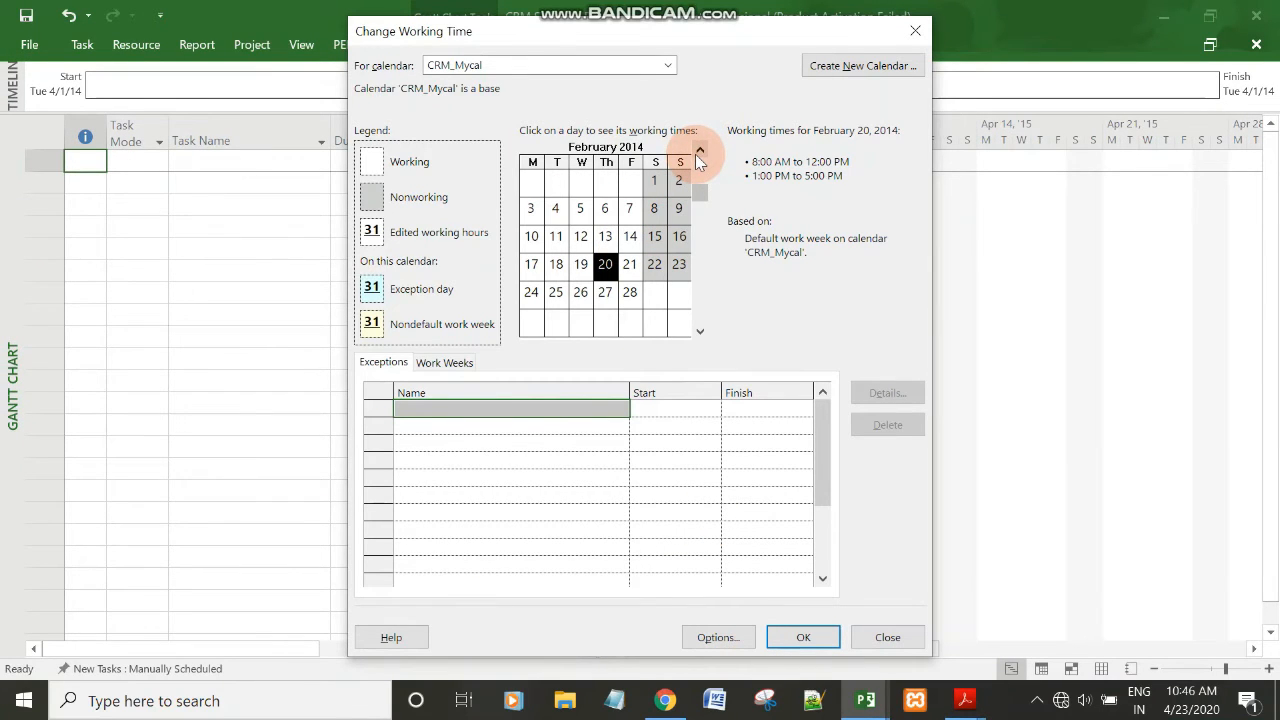
{"action": "left_click", "coordinate": [699, 158]}
{"action": "left_click", "coordinate": [700, 330]}
{"action": "left_click", "coordinate": [700, 330]}
{"action": "left_click", "coordinate": [700, 330]}
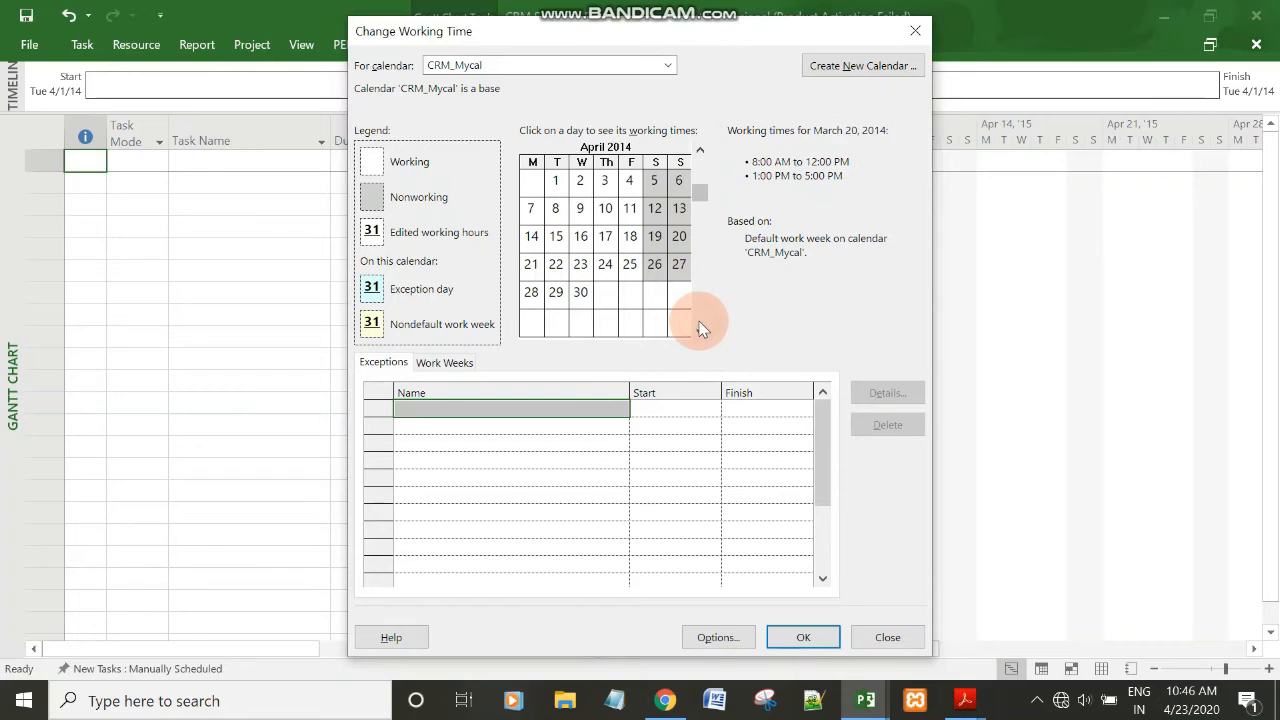
{"action": "left_click", "coordinate": [700, 330]}
{"action": "left_click", "coordinate": [700, 330]}
{"action": "left_click", "coordinate": [700, 330]}
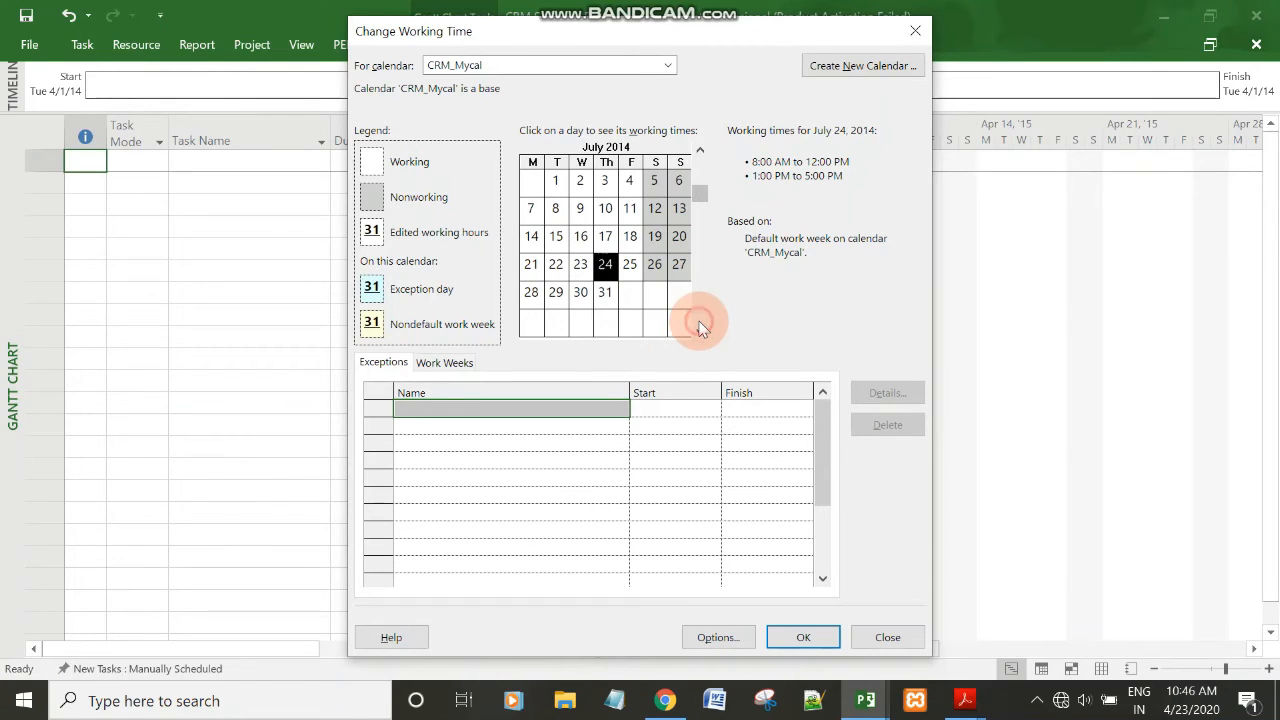
{"action": "left_click", "coordinate": [700, 330]}
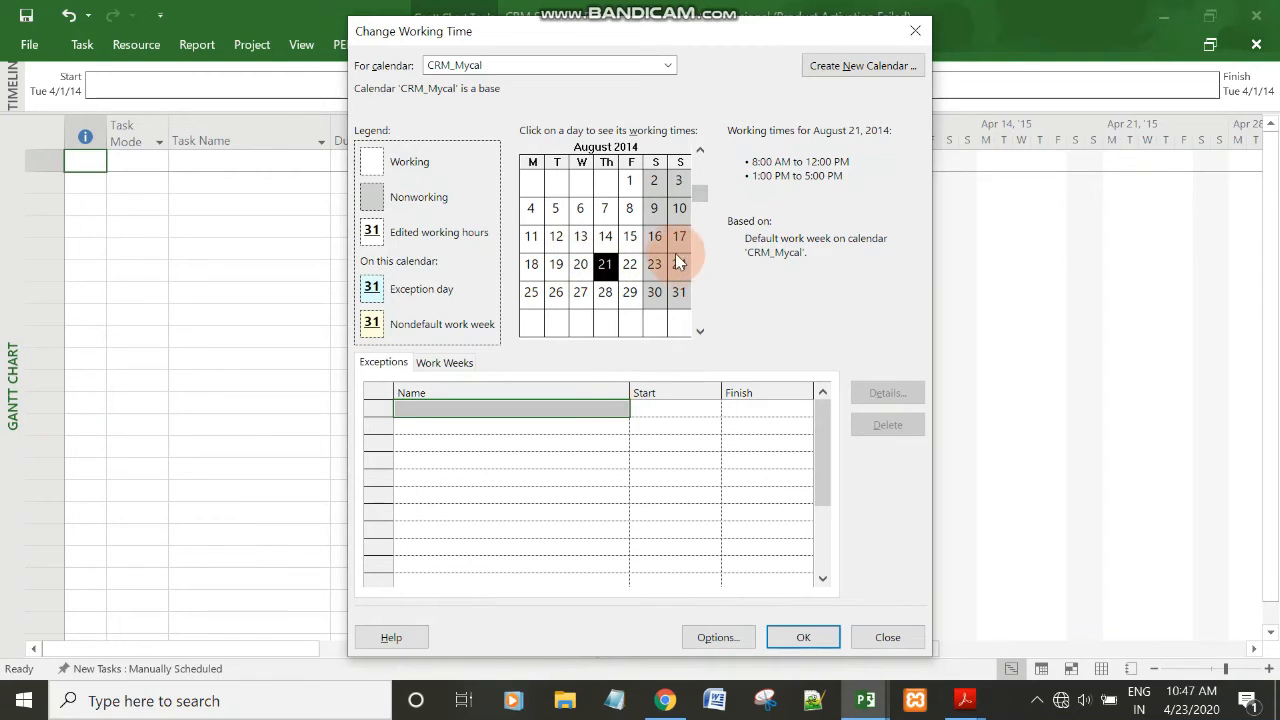
{"action": "left_click", "coordinate": [584, 240]}
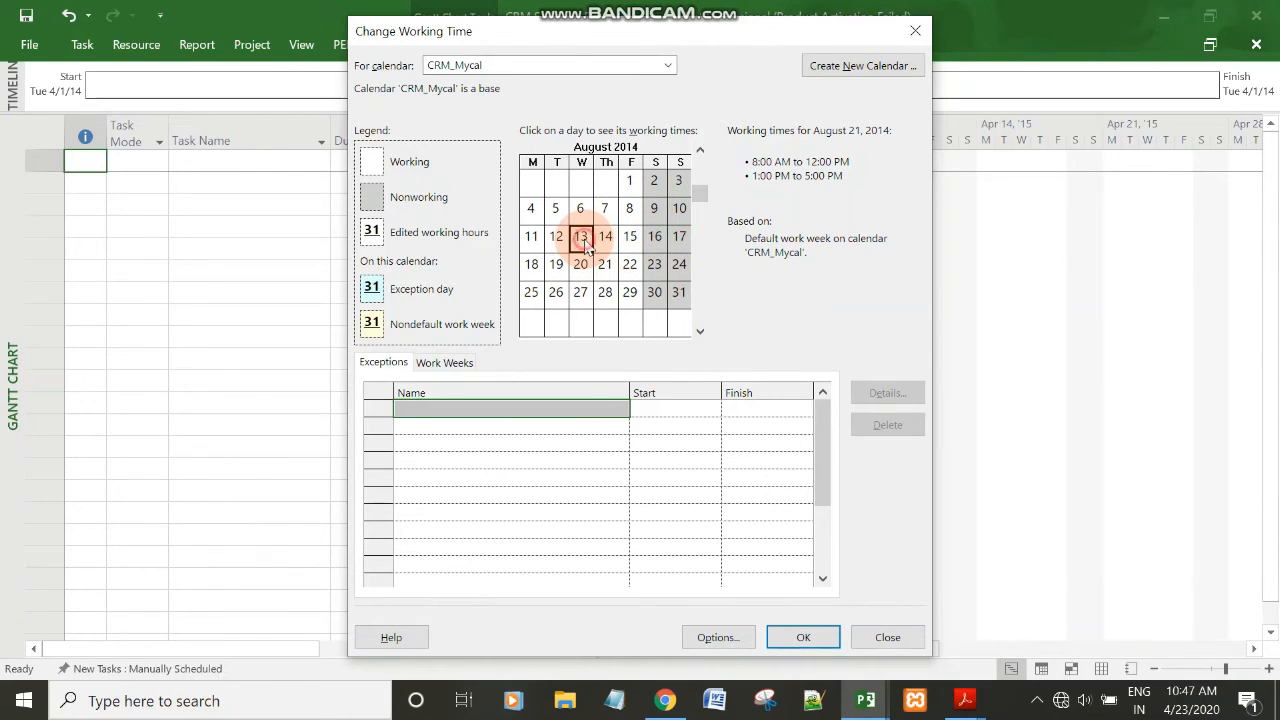
Copy the holiday name Janmastami from Assignment_2.pdf in Acrobat Reader and add it as a CRM_Mycal exception on 8/13/2014 in Microsoft Project.
{"action": "left_click", "coordinate": [380, 366]}
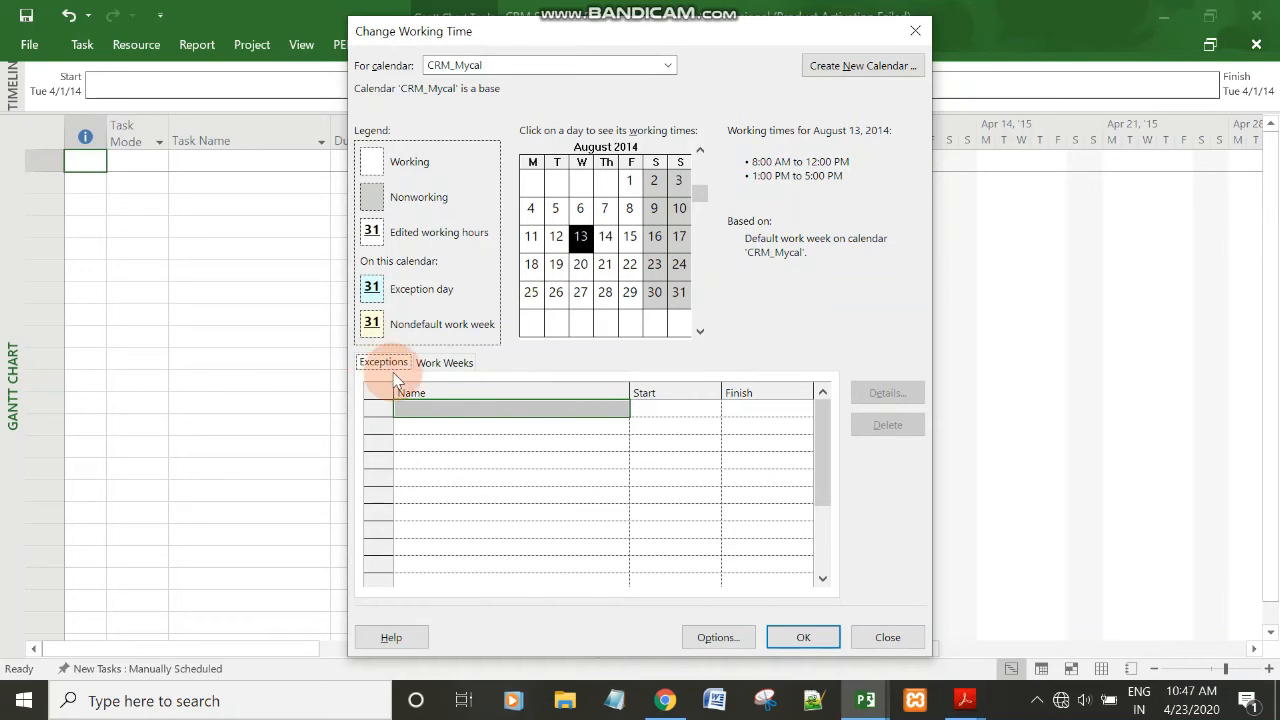
{"action": "mouse_move", "coordinate": [960, 702]}
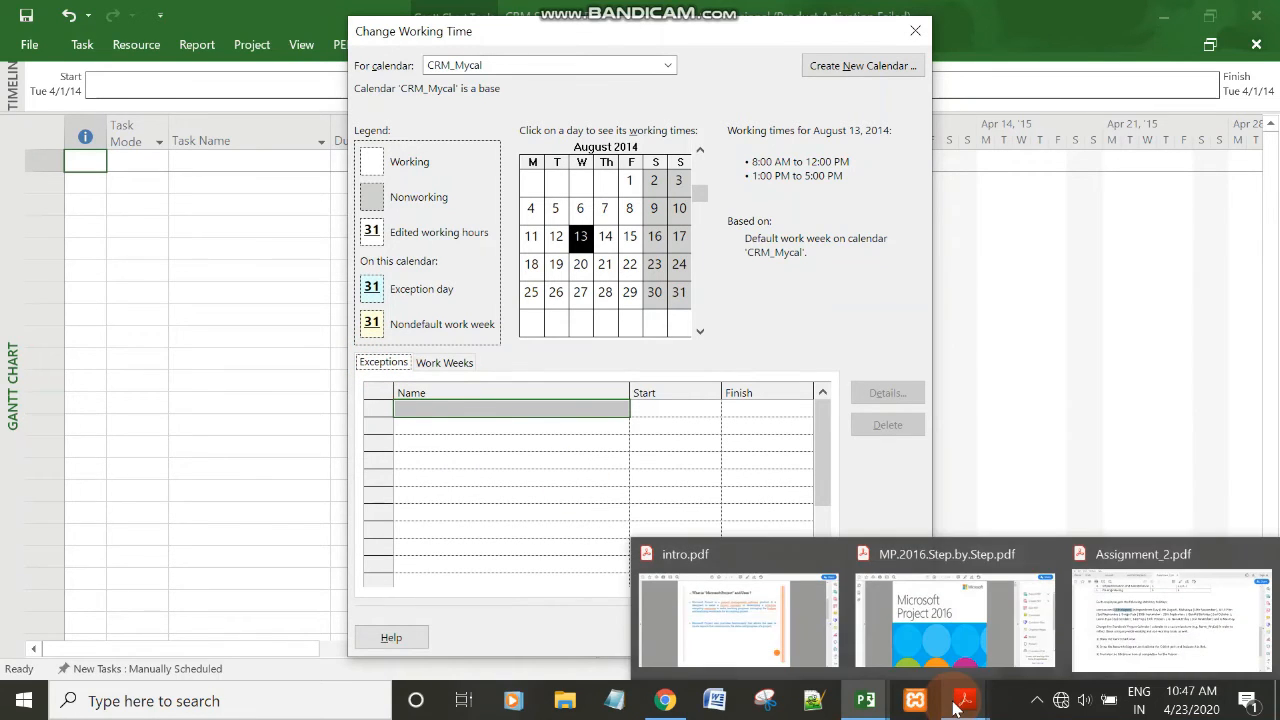
{"action": "left_click", "coordinate": [1108, 640]}
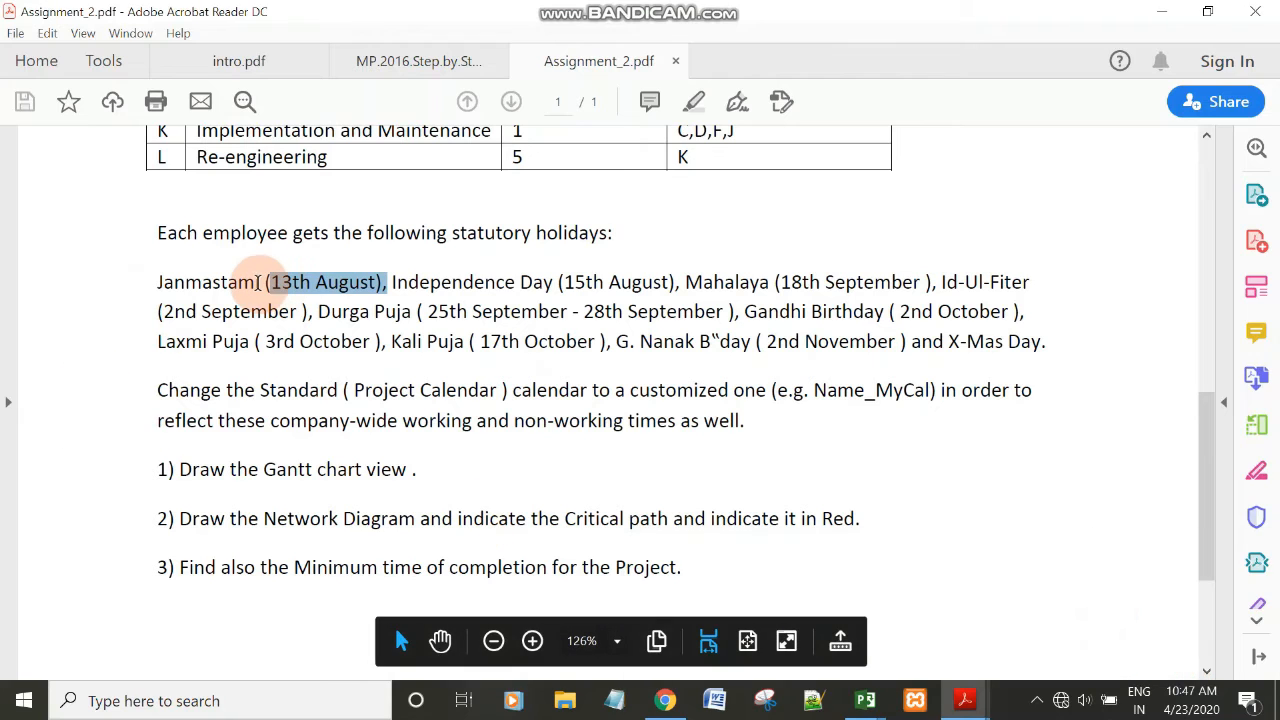
{"action": "double_click", "coordinate": [195, 283]}
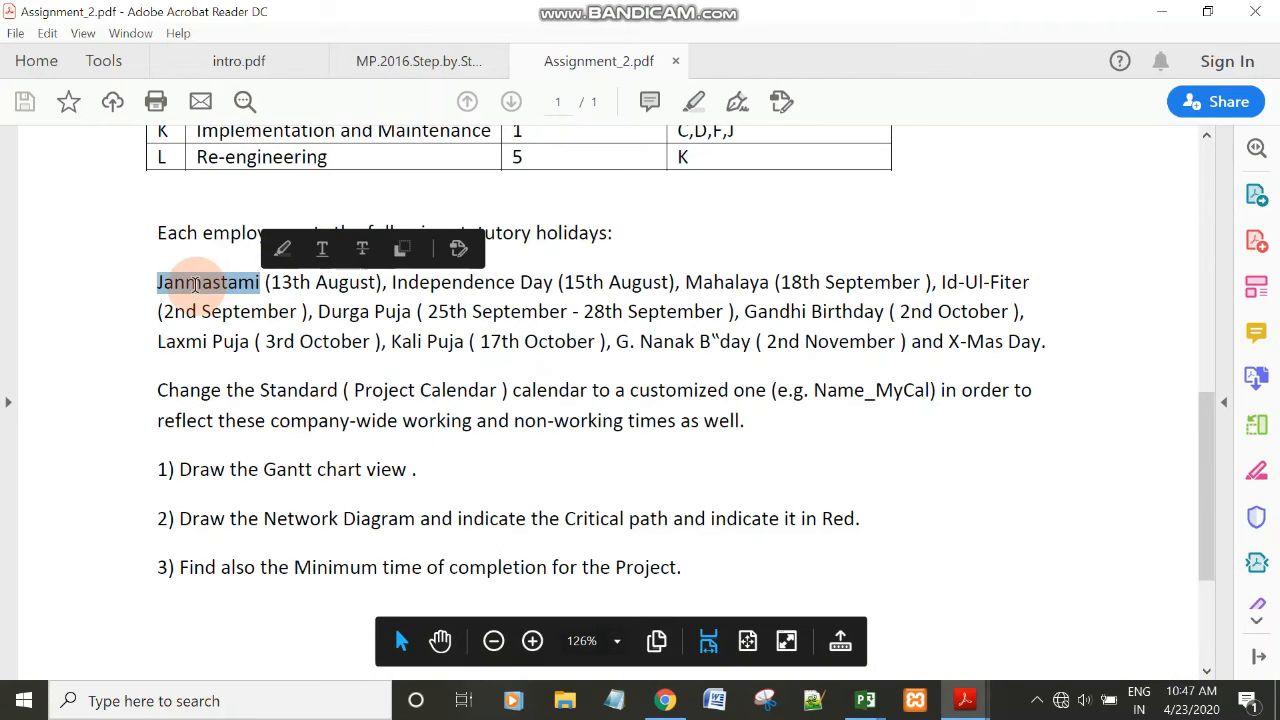
{"action": "left_click", "coordinate": [1160, 16]}
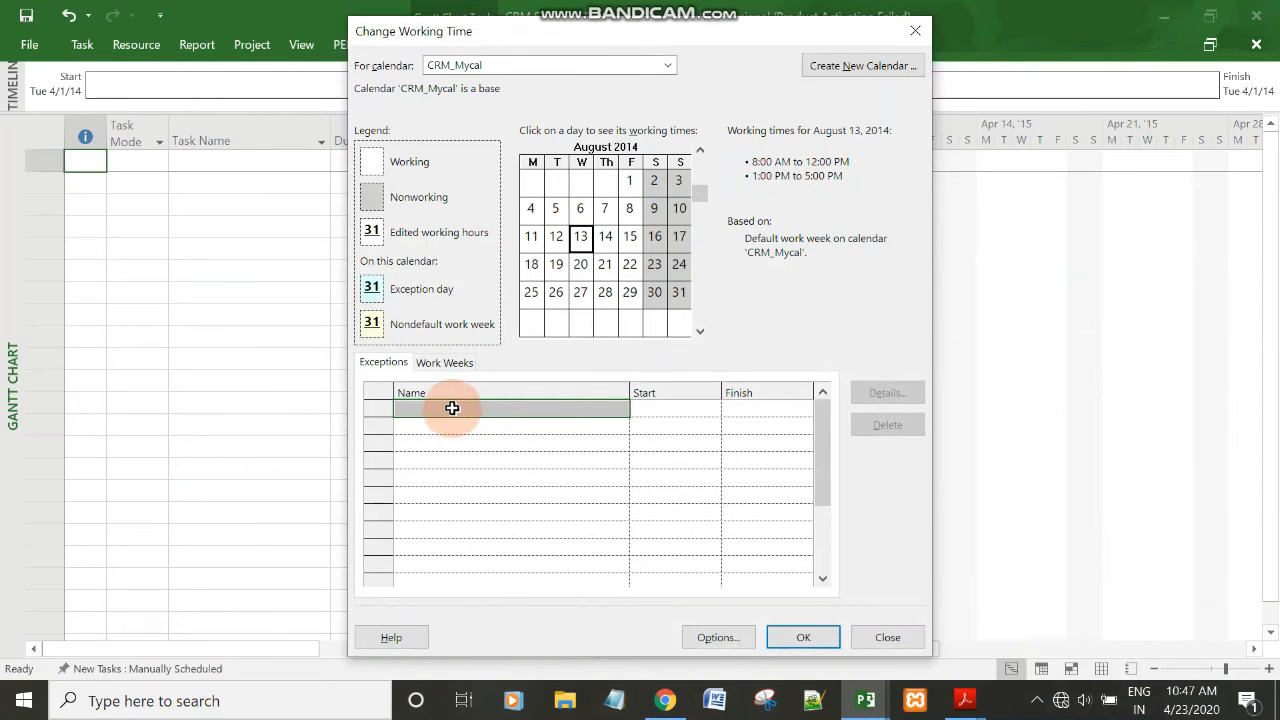
{"action": "left_click", "coordinate": [453, 408]}
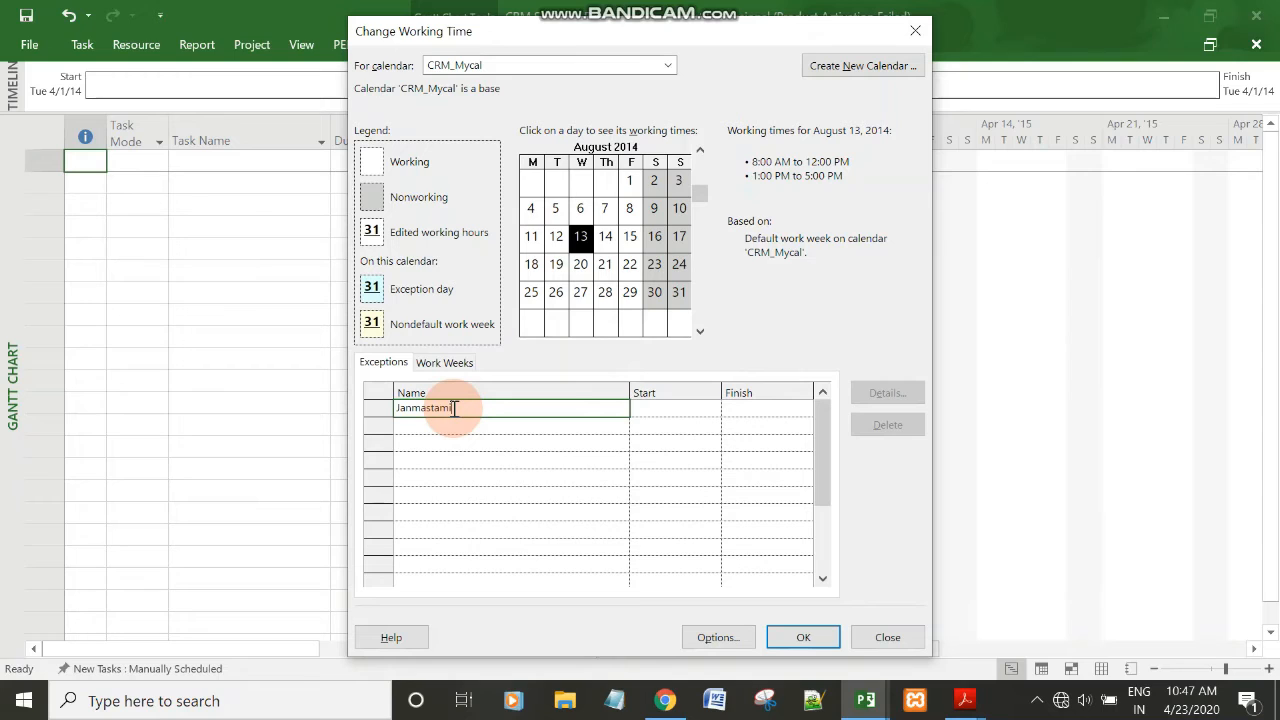
{"action": "left_click", "coordinate": [659, 413]}
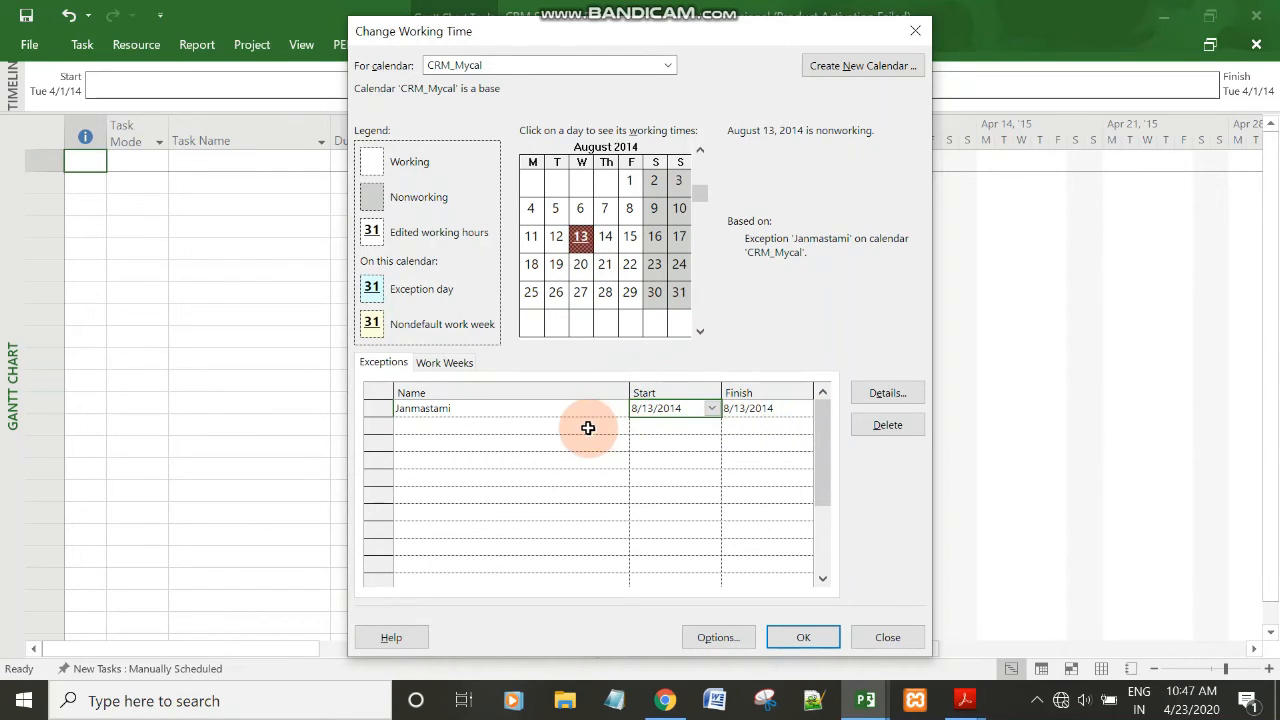
Copy the holiday name Independence Da from Assignment_2.pdf in Acrobat Reader and add it as a CRM_Mycal exception on 8/15/2014 in Microsoft Project.
{"action": "left_click", "coordinate": [967, 698]}
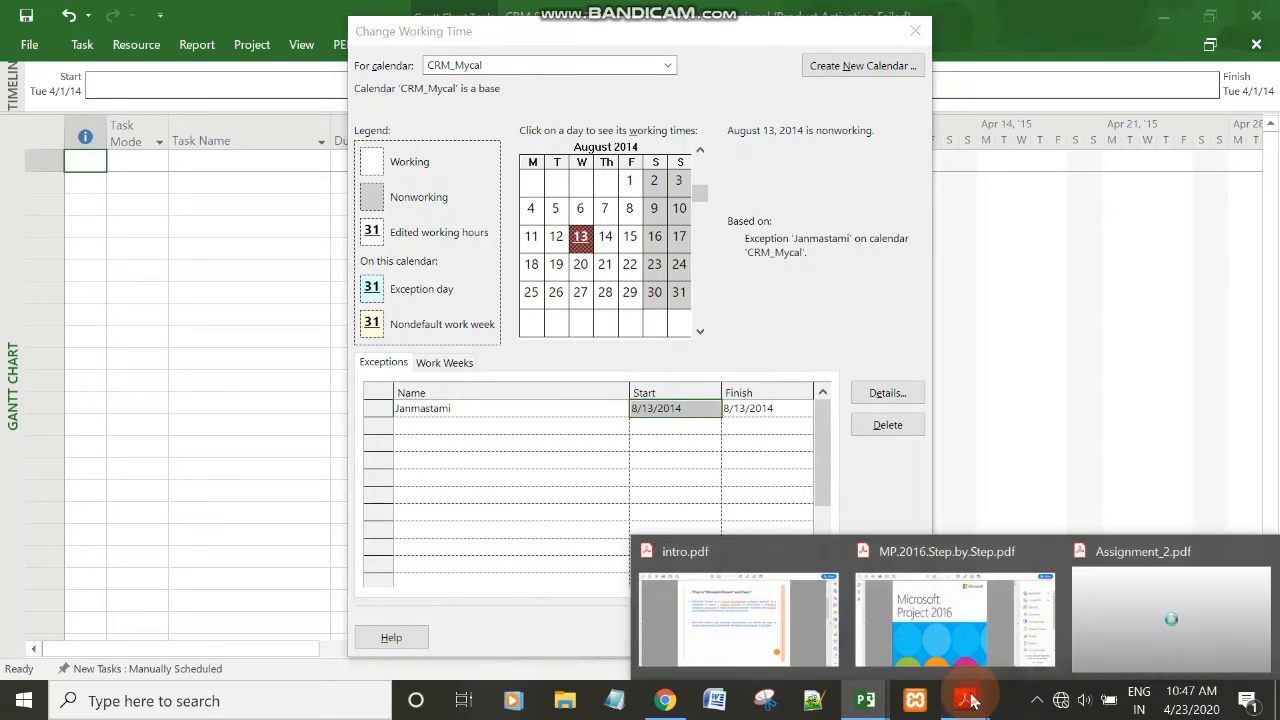
{"action": "mouse_move", "coordinate": [1119, 627]}
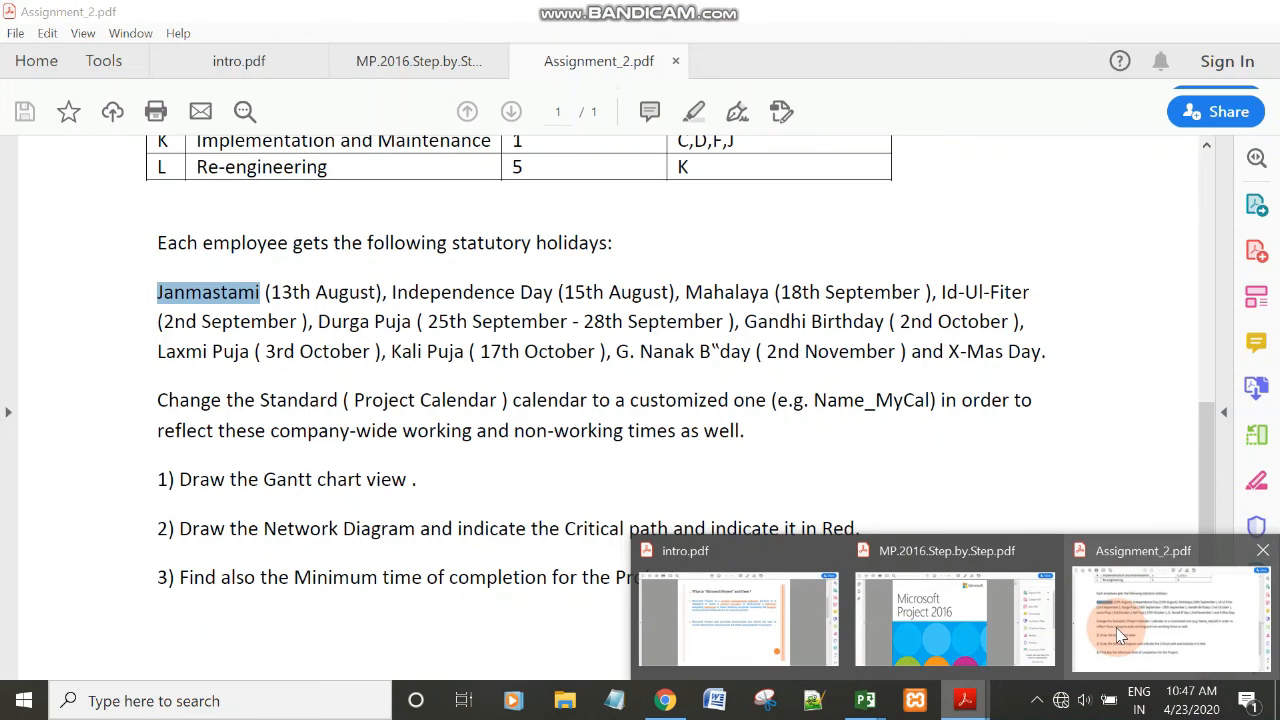
{"action": "left_click", "coordinate": [1110, 630]}
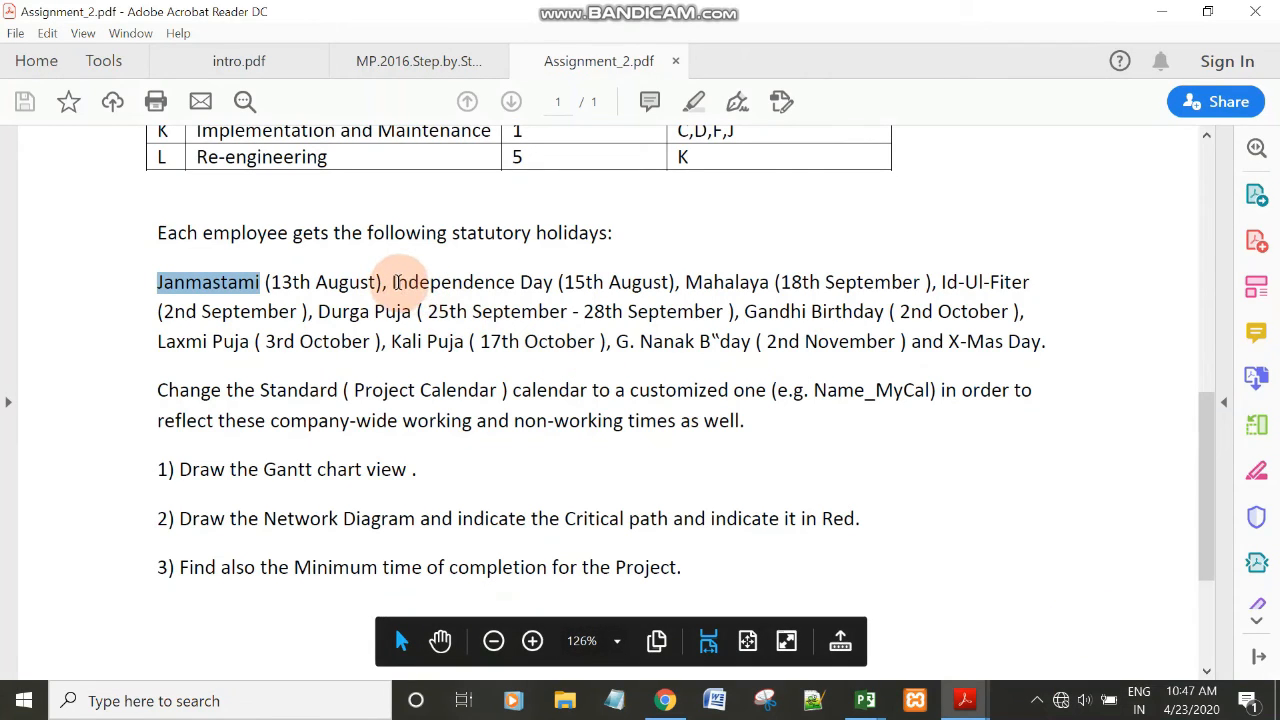
{"action": "left_click_drag", "start_coordinate": [392, 282], "coordinate": [548, 282]}
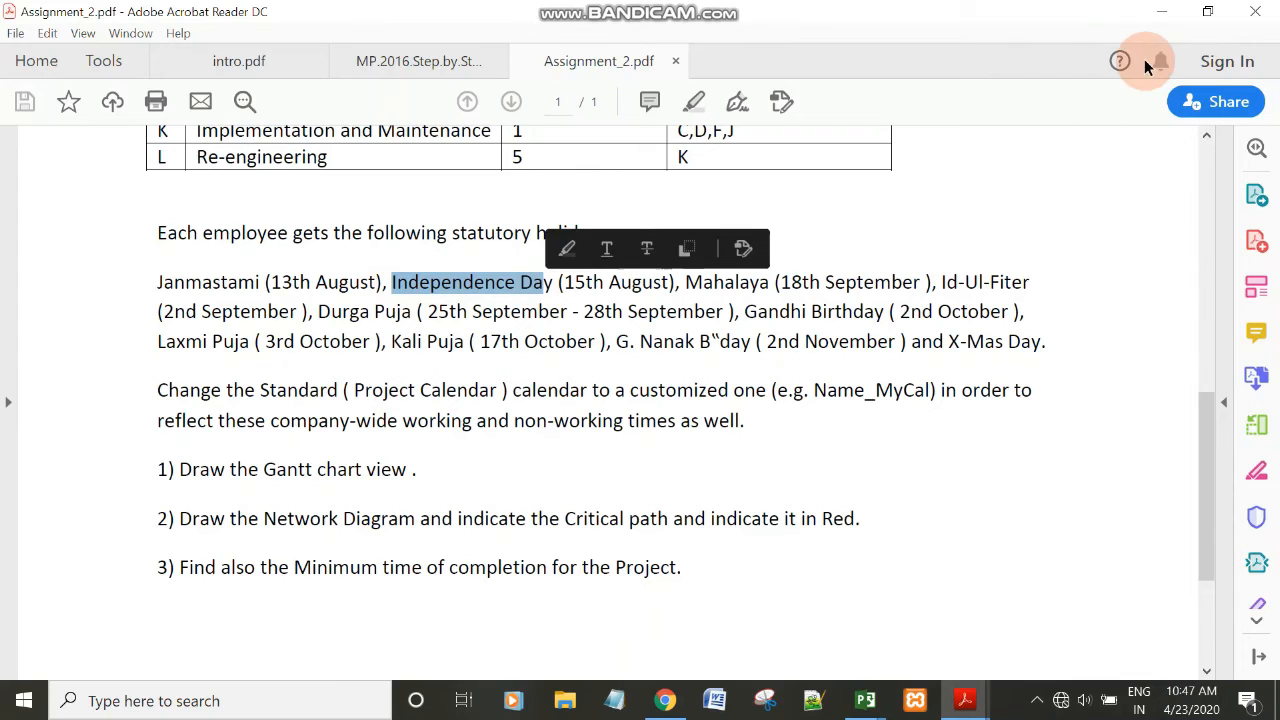
{"action": "left_click", "coordinate": [1160, 11]}
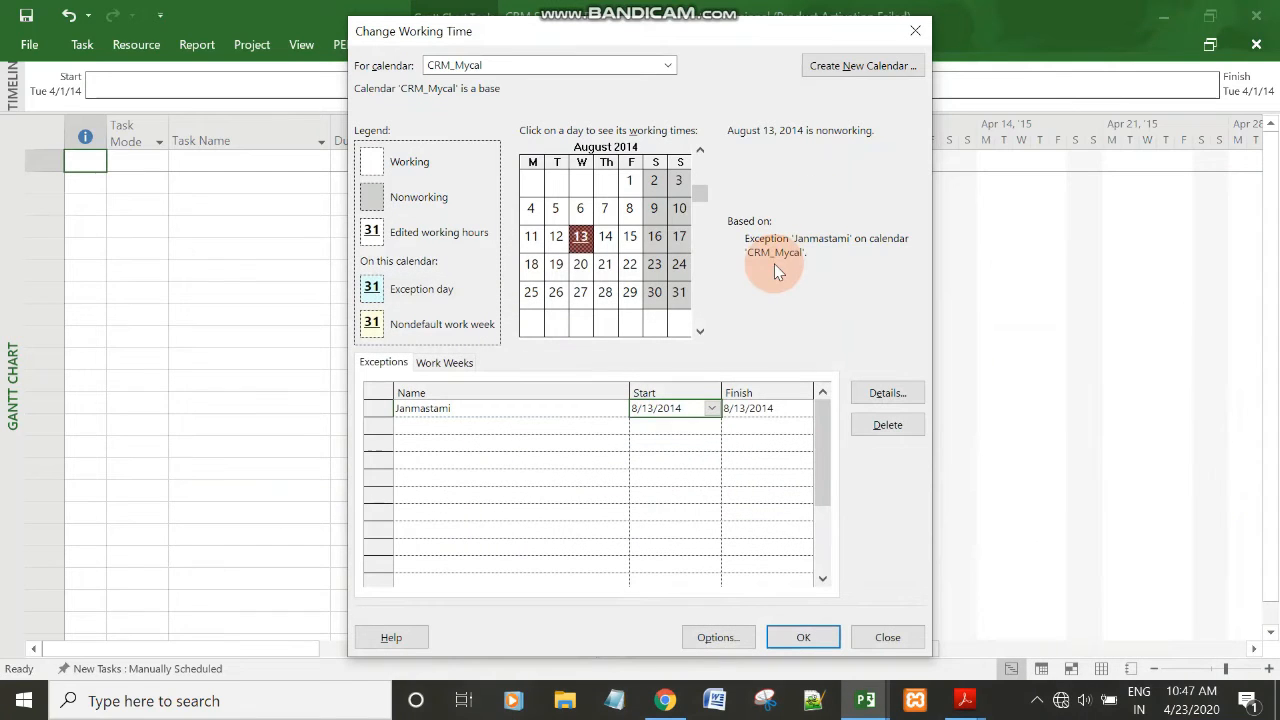
{"action": "left_click", "coordinate": [637, 242]}
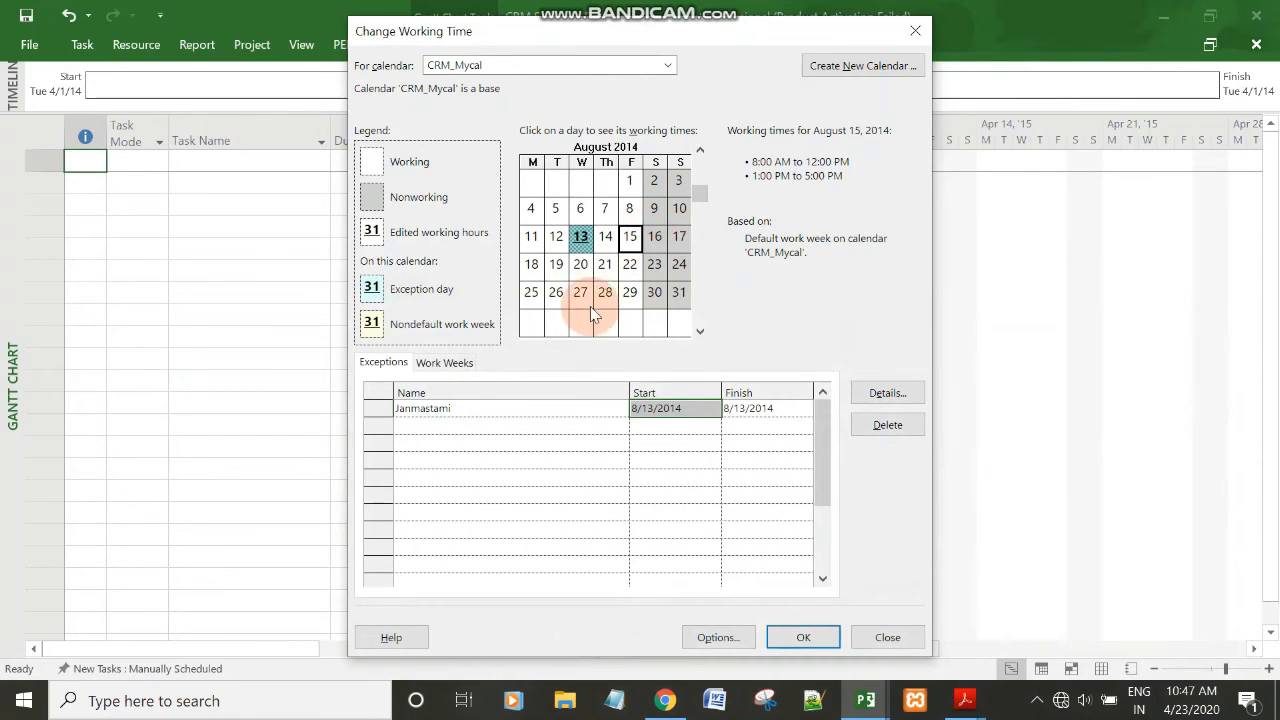
{"action": "left_click", "coordinate": [576, 425]}
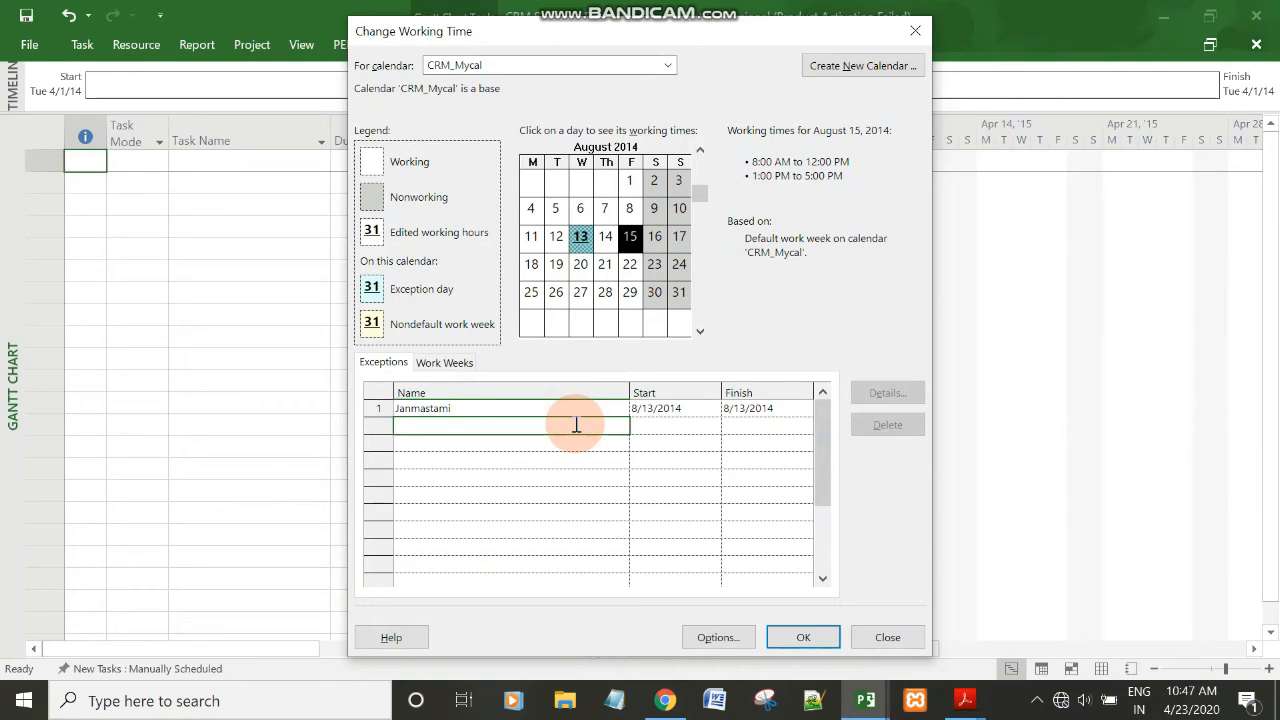
{"action": "left_click", "coordinate": [686, 429]}
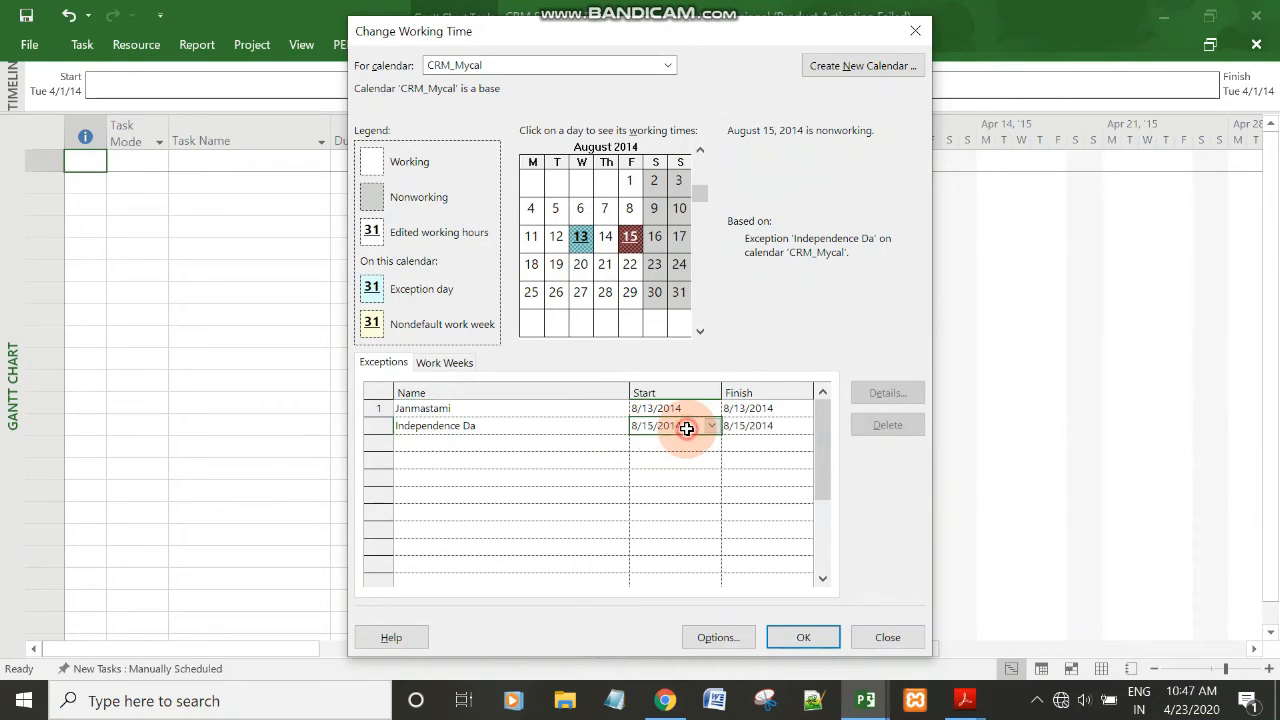
Try to correct the name of the 8/15/2014 exception to Independence Day.
{"action": "left_click", "coordinate": [590, 427]}
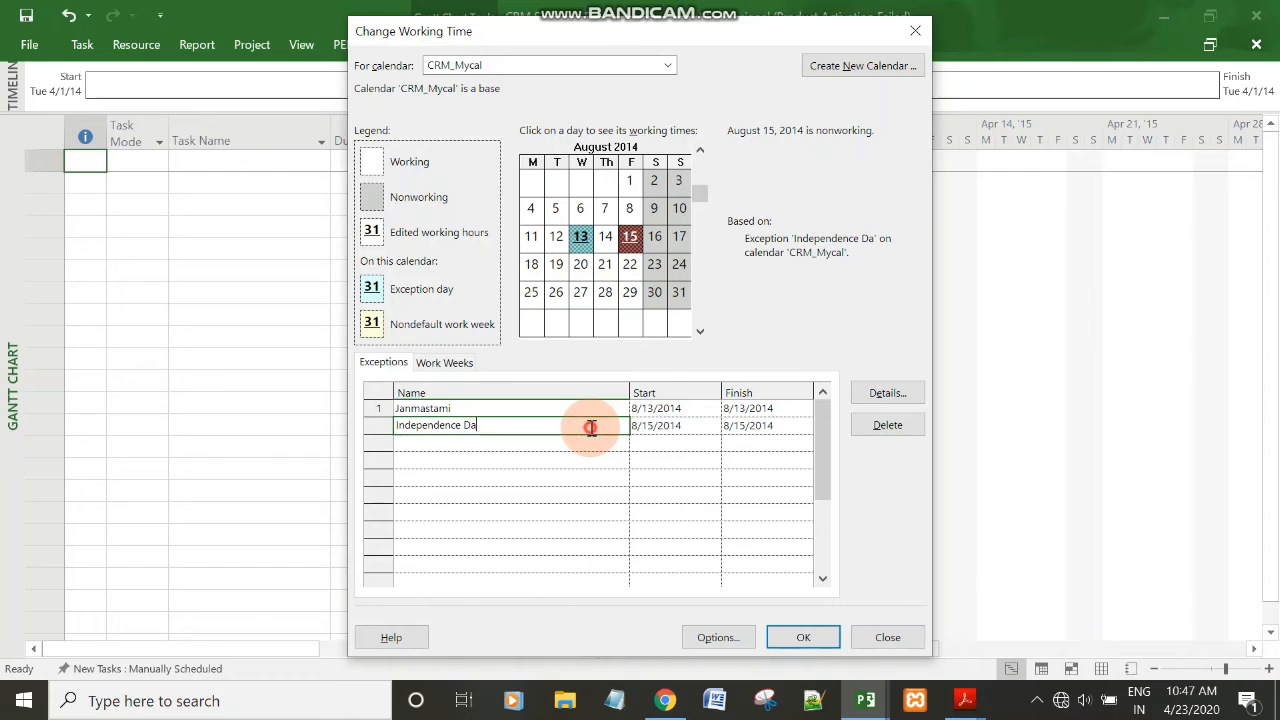
{"action": "type", "text": "y"}
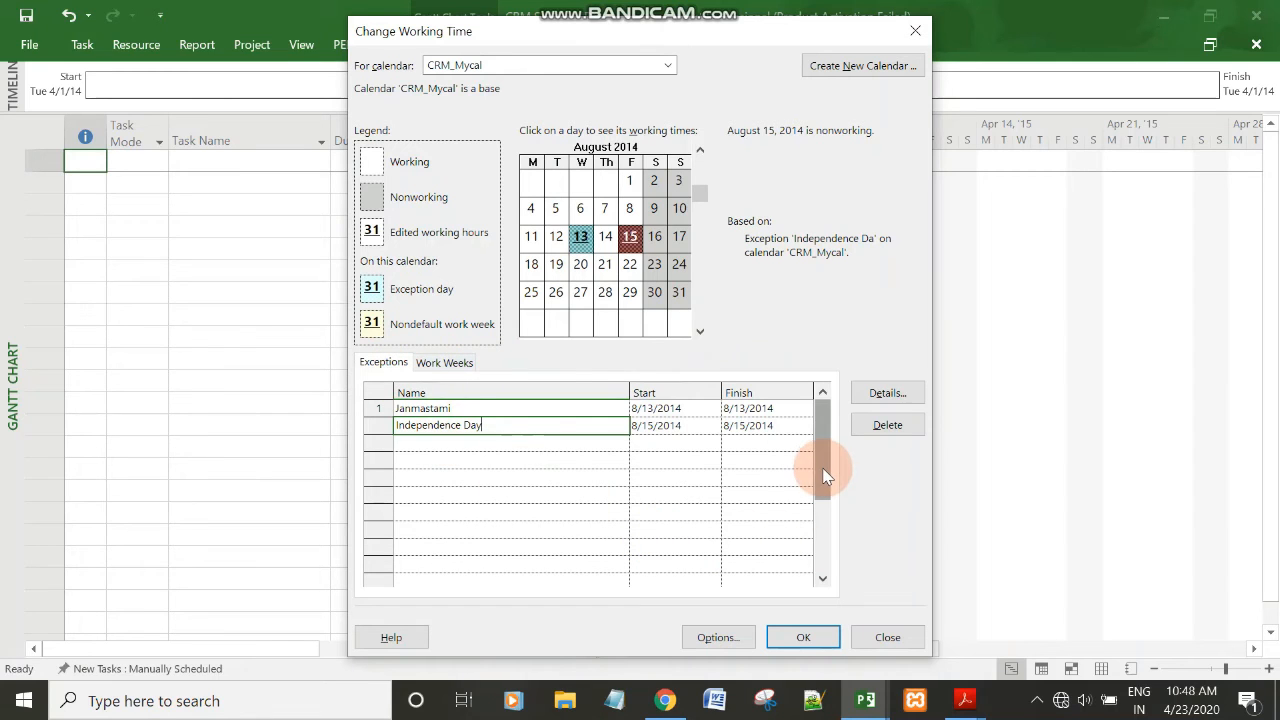
{"action": "left_click_drag", "start_coordinate": [823, 475], "coordinate": [835, 397]}
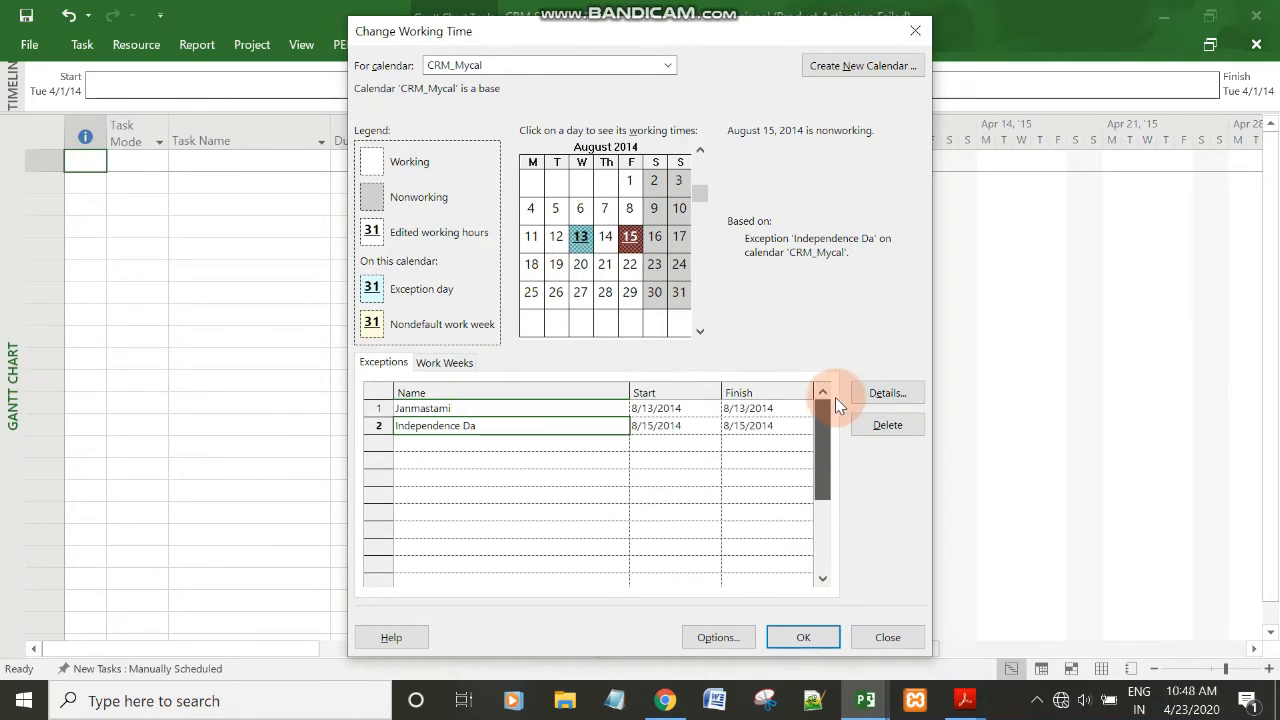
Review the company's daily working hours in Assignment_2.pdf in Acrobat Reader, and return to the CRM Software Development project in Microsoft Project.
{"action": "mouse_move", "coordinate": [965, 705]}
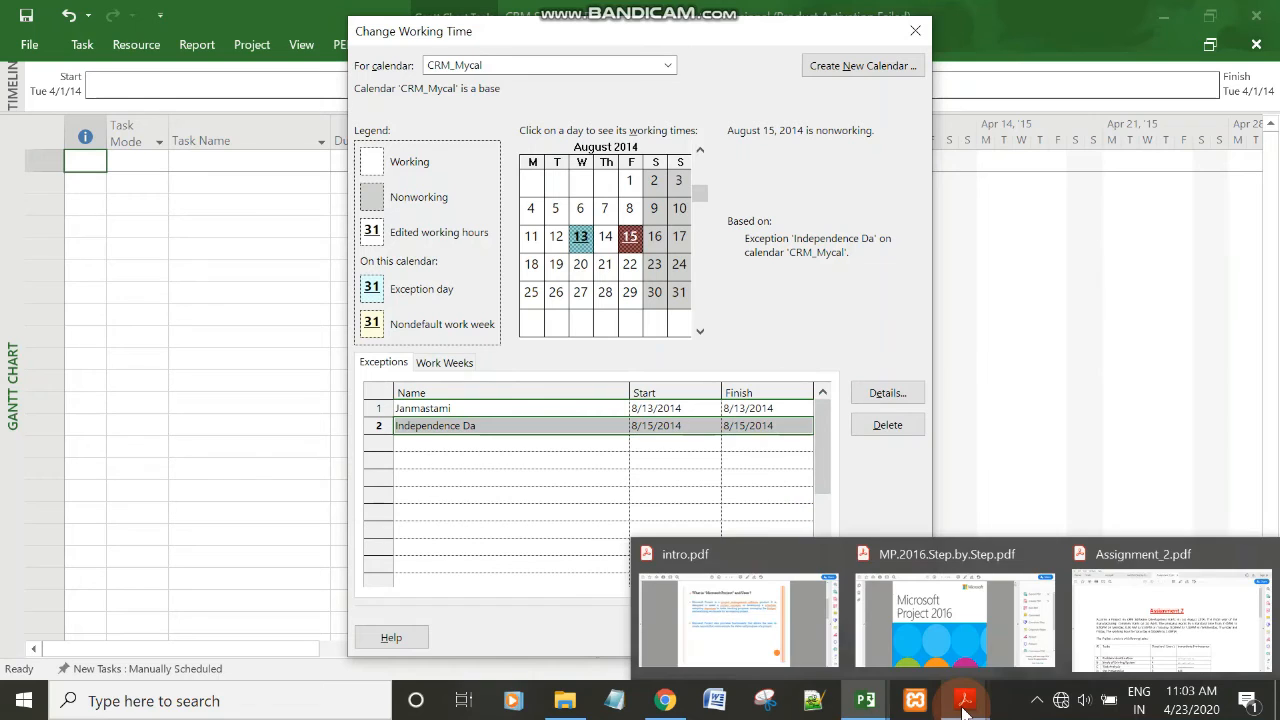
{"action": "left_click", "coordinate": [1088, 635]}
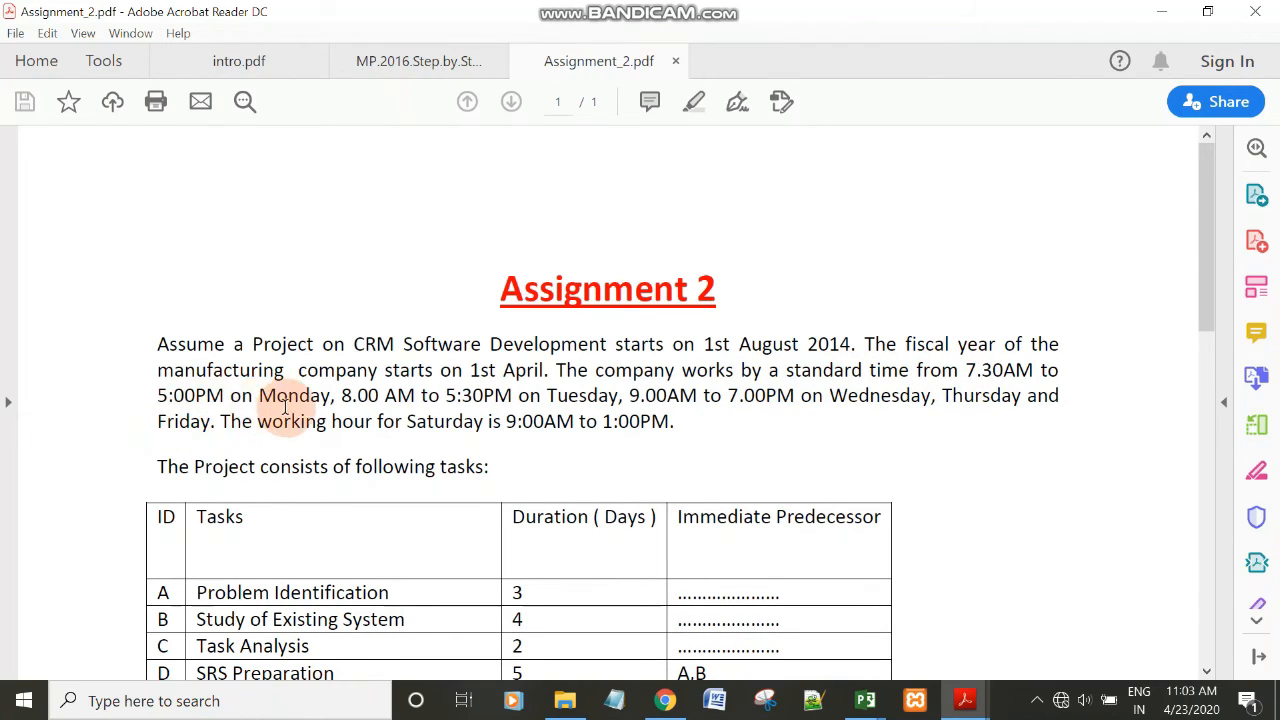
{"action": "mouse_move", "coordinate": [865, 705]}
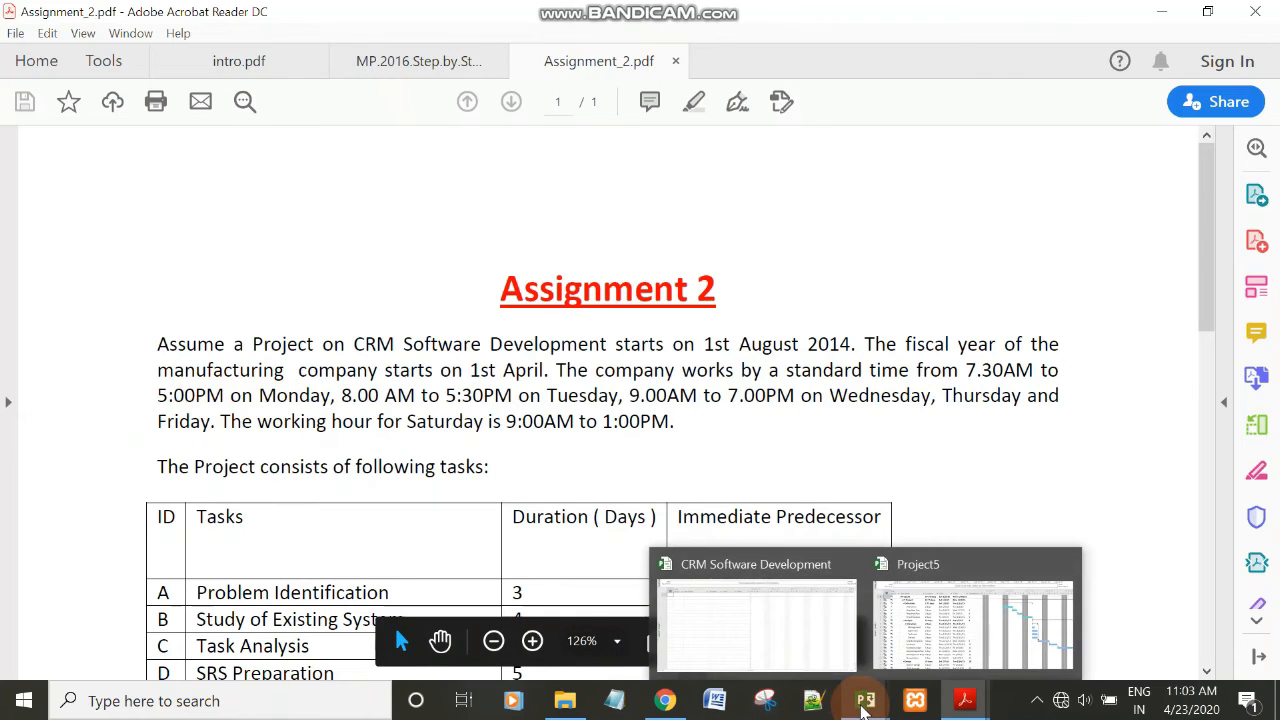
{"action": "left_click", "coordinate": [830, 627]}
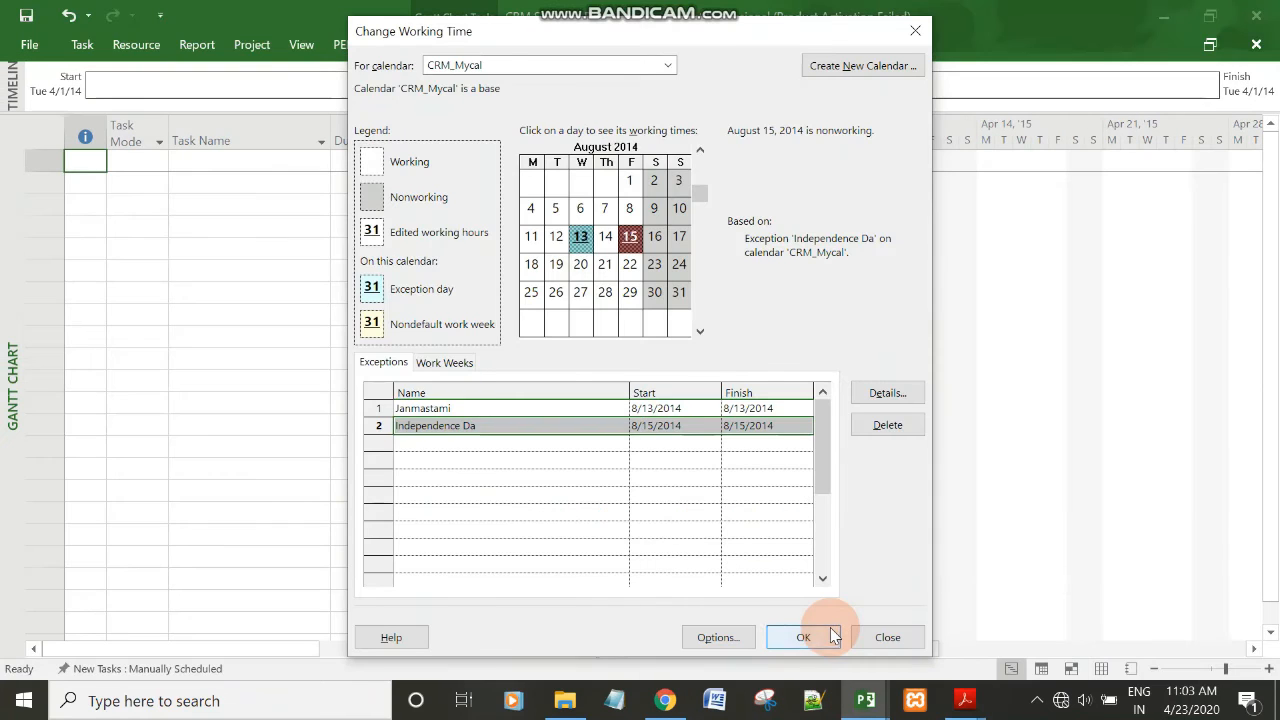
Give Monday specific working times in CRM_Mycal's default work week, with the first shift running from 7:30 AM to 12:30 PM.
{"action": "left_click", "coordinate": [556, 444]}
{"action": "left_click", "coordinate": [440, 361]}
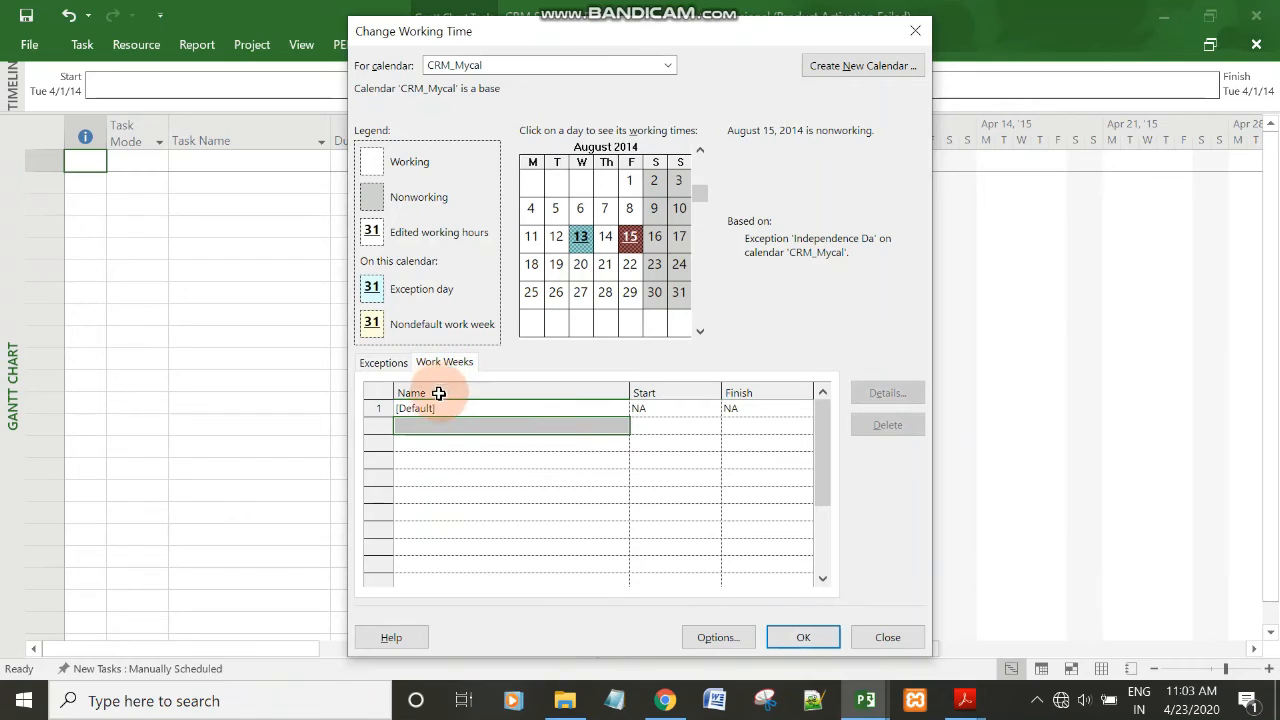
{"action": "left_click", "coordinate": [440, 410]}
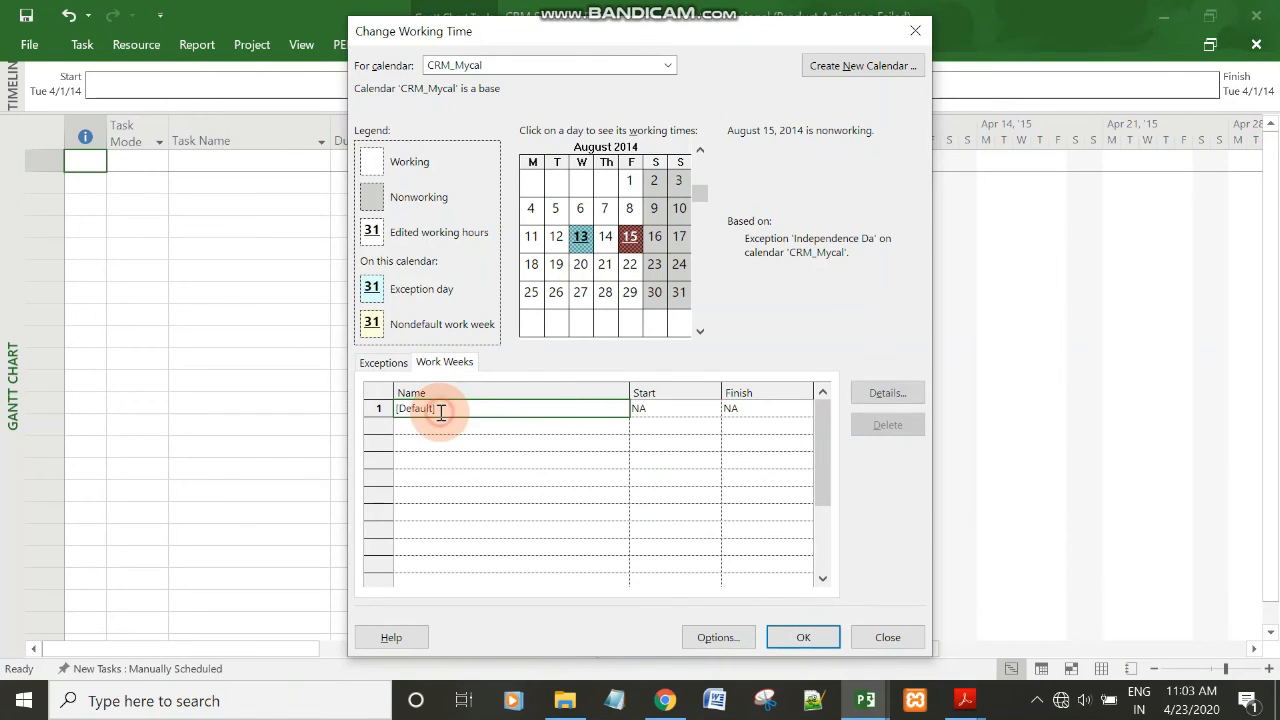
{"action": "left_click", "coordinate": [884, 395]}
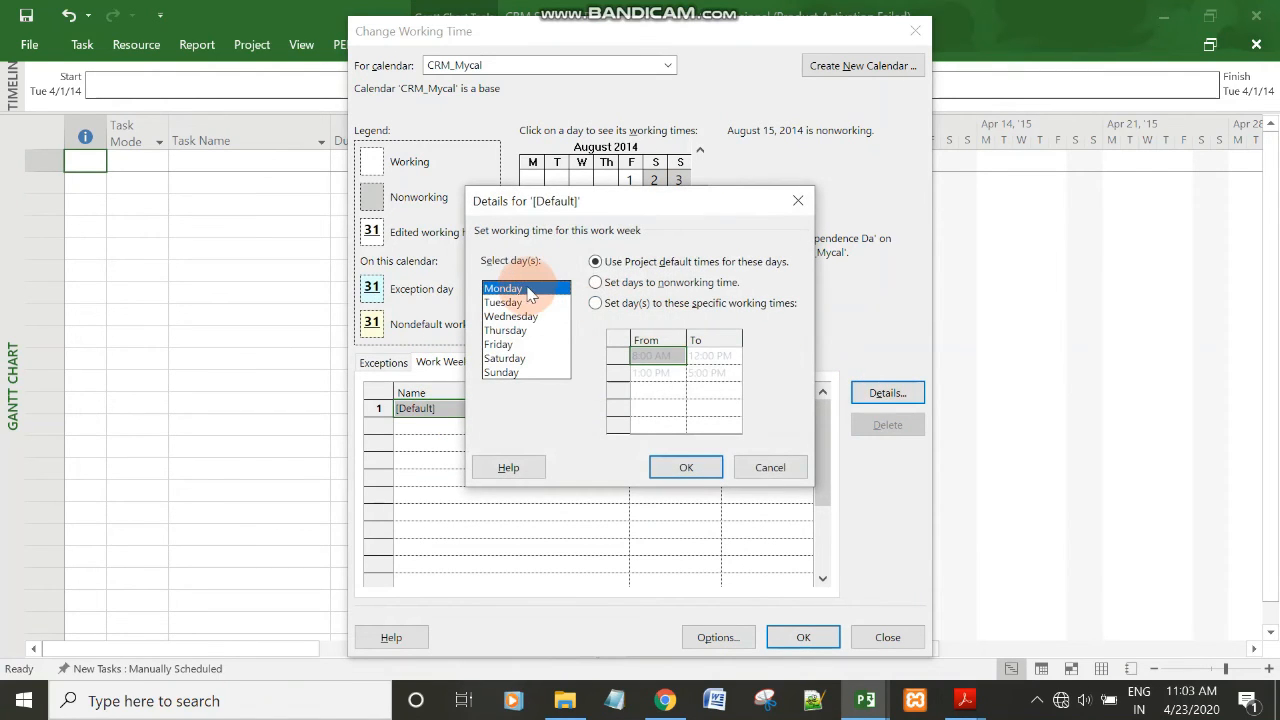
{"action": "left_click", "coordinate": [595, 306]}
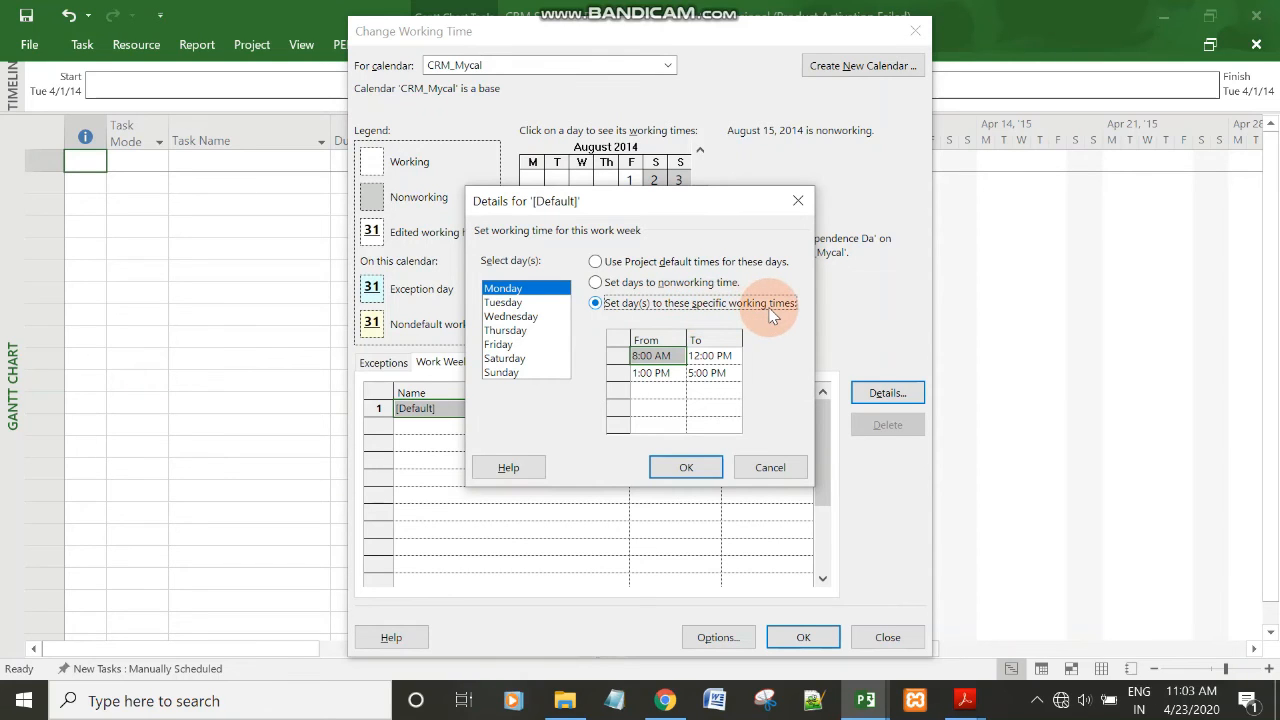
{"action": "left_click", "coordinate": [668, 356]}
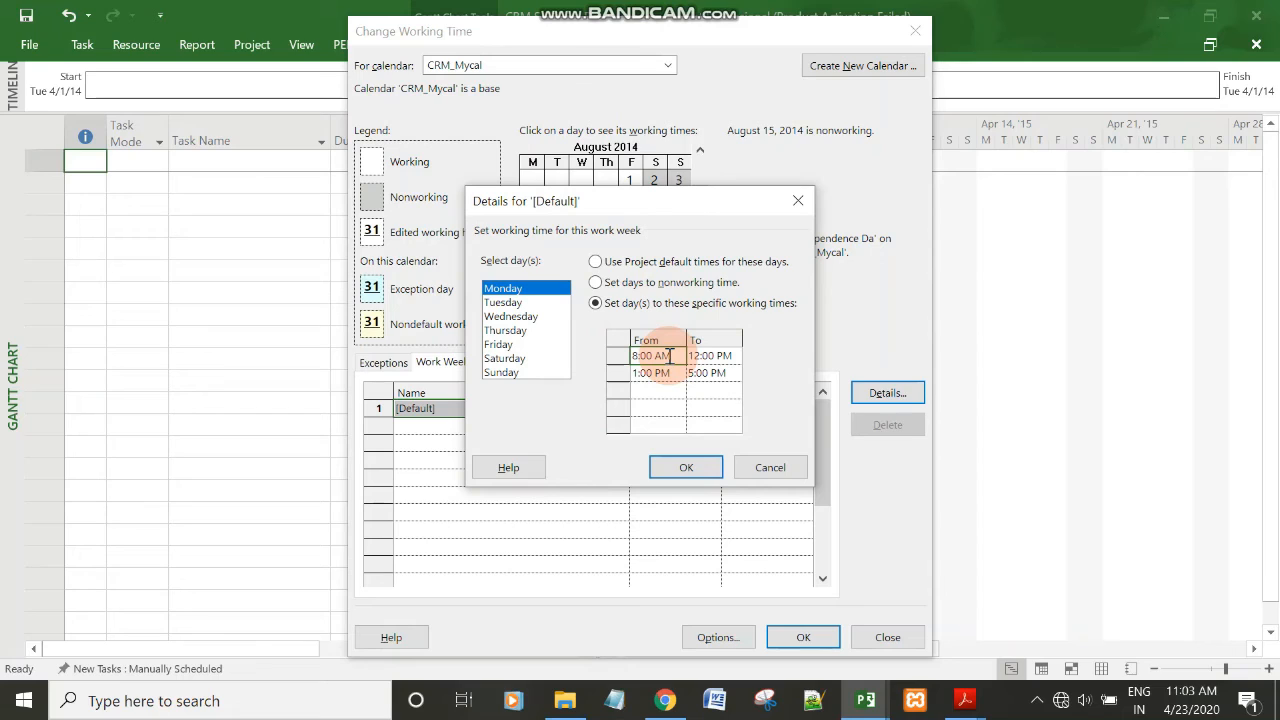
{"action": "type", "text": "7:30"}
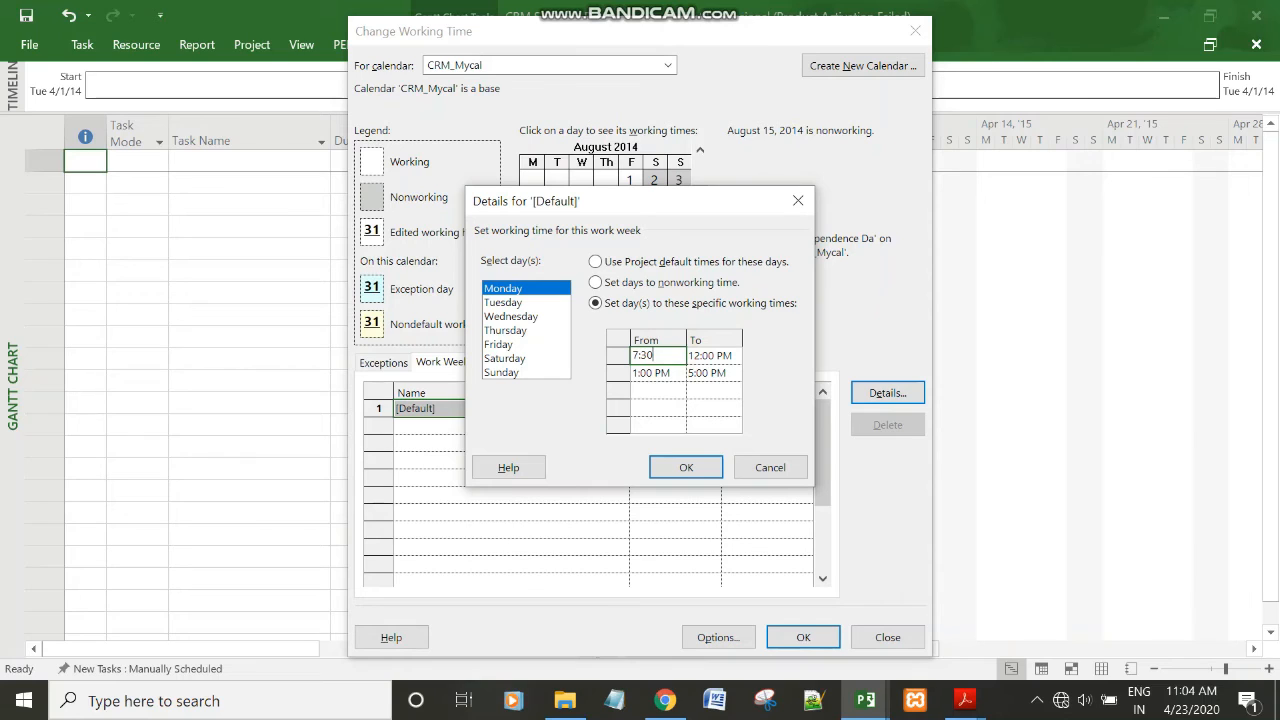
{"action": "left_click", "coordinate": [712, 373]}
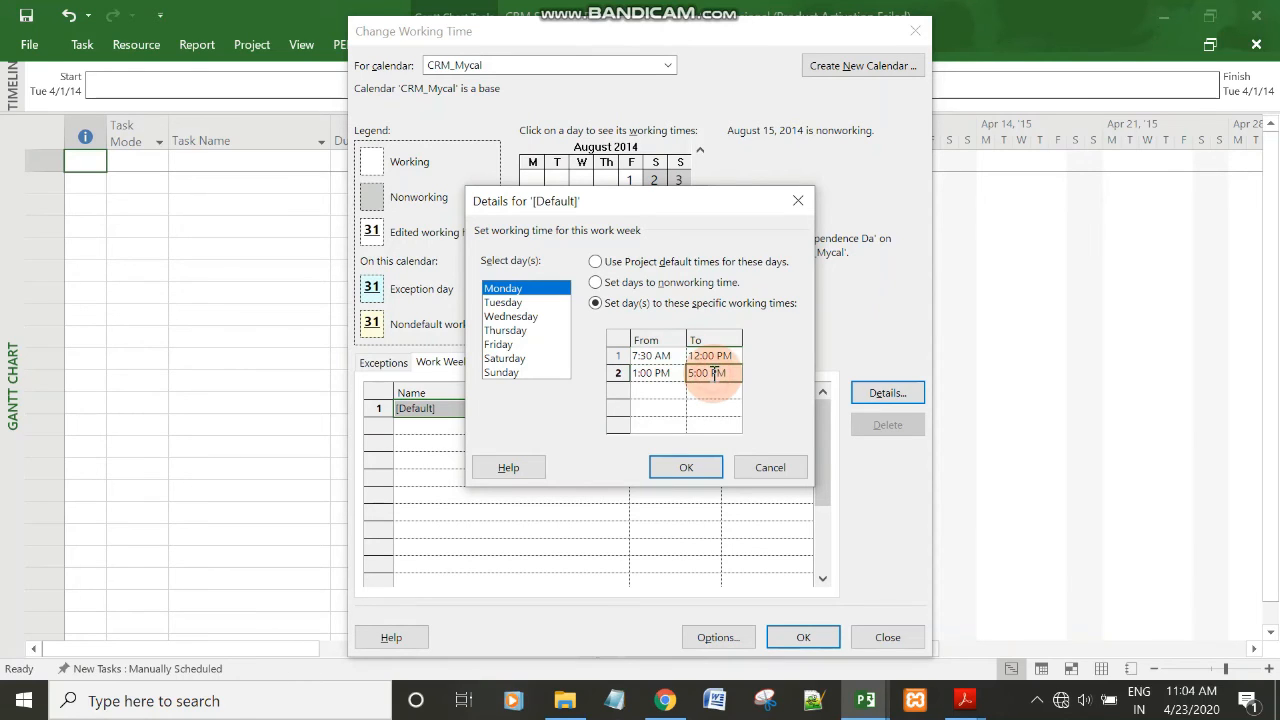
{"action": "left_click", "coordinate": [712, 353]}
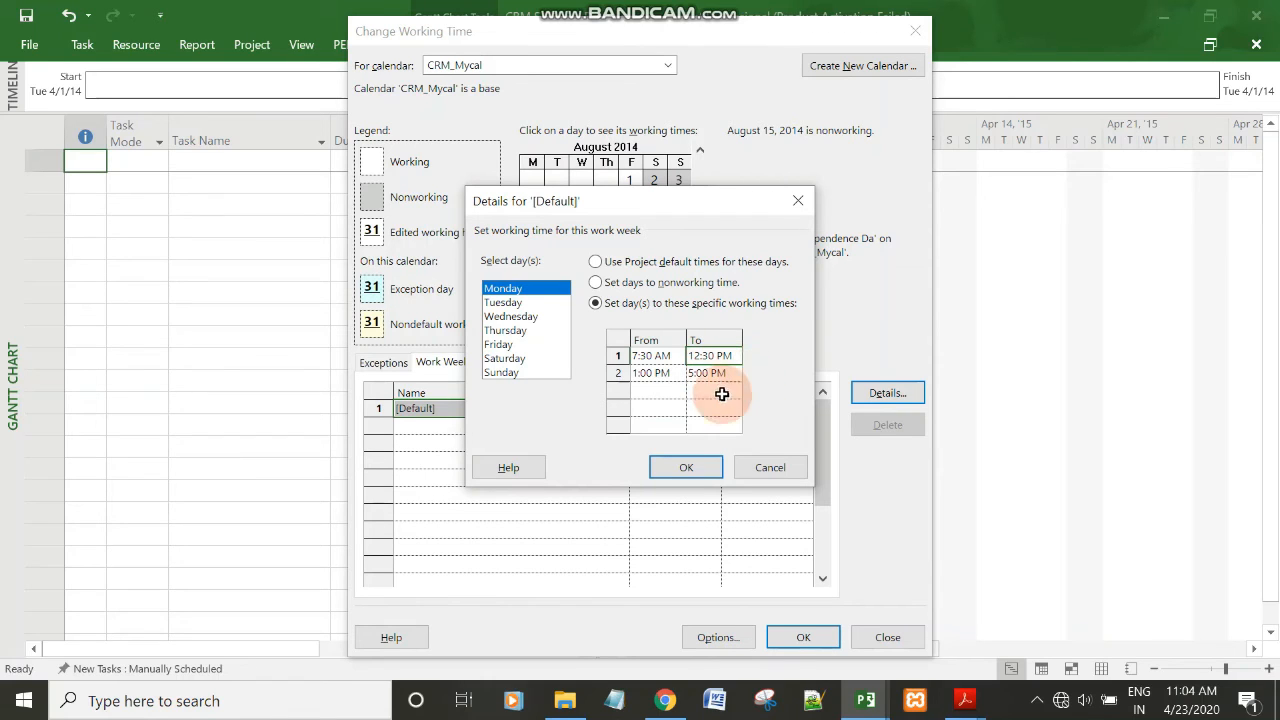
{"action": "left_click", "coordinate": [687, 468]}
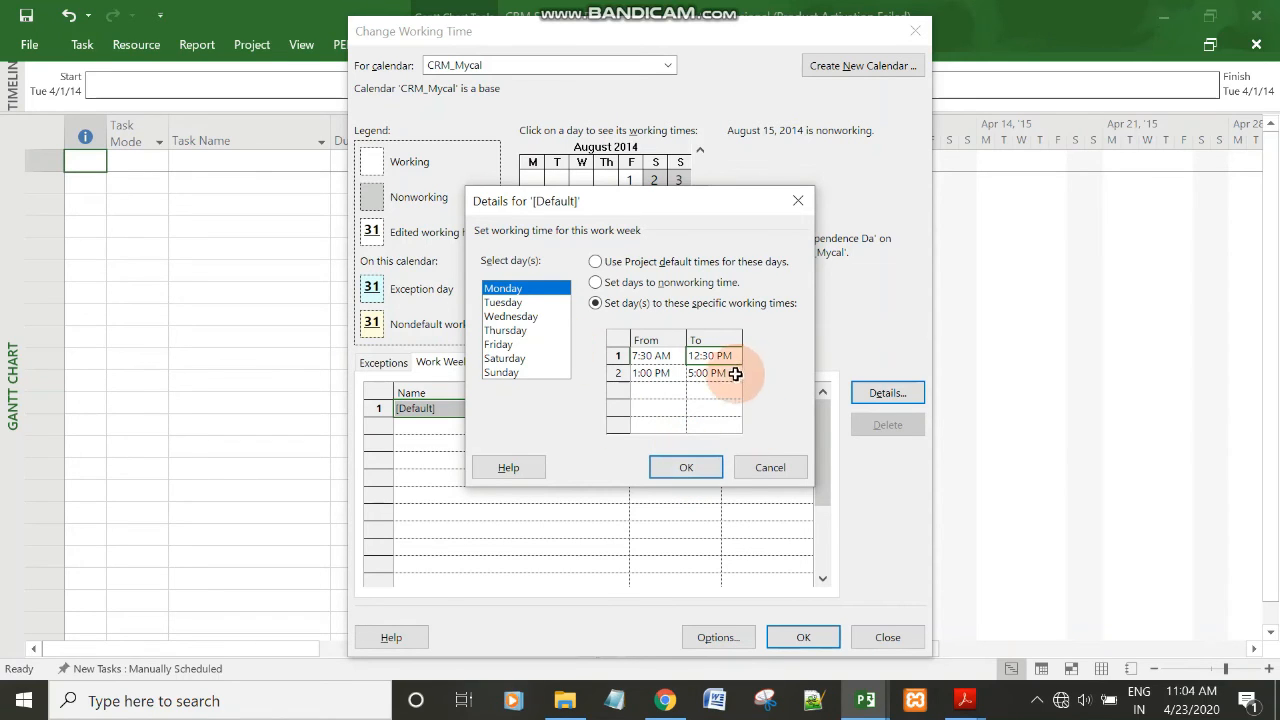
Select Tuesday in the default work week, look up its working hours in Assignment_2.pdf in Acrobat Reader, and return to CRM Software Development in Microsoft Project.
{"action": "left_click", "coordinate": [504, 303]}
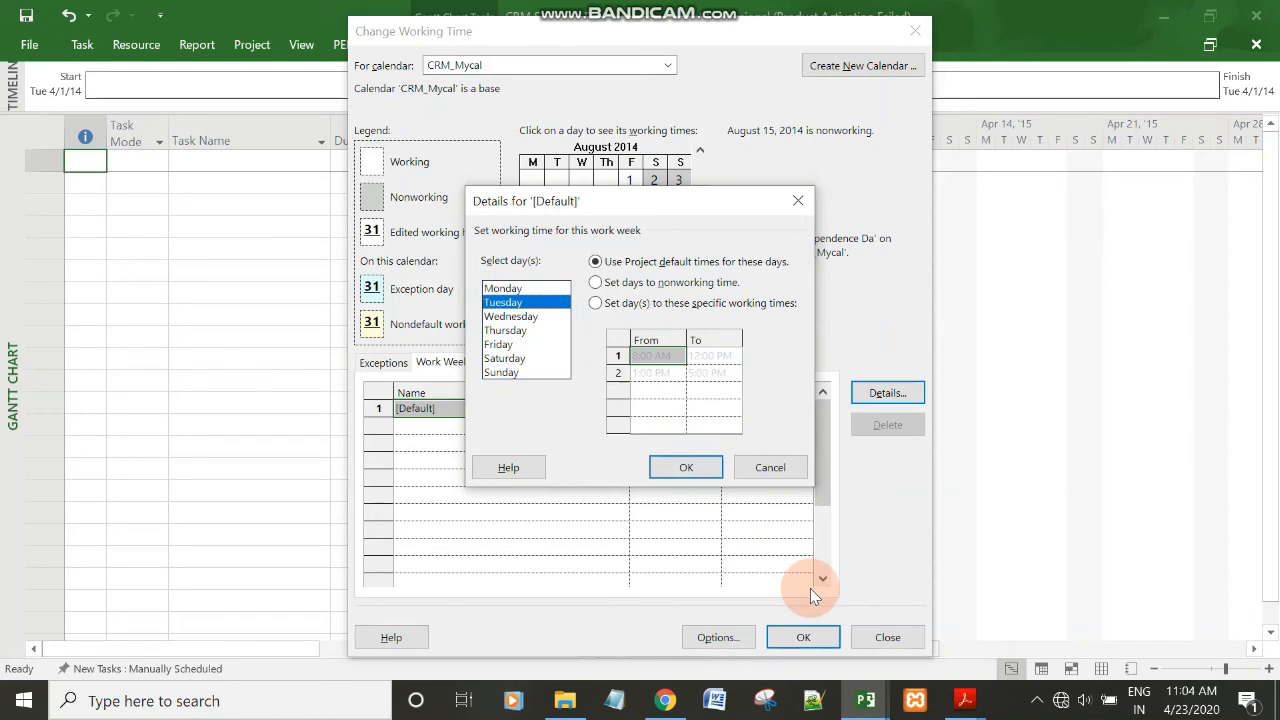
{"action": "left_click", "coordinate": [975, 698]}
{"action": "left_click", "coordinate": [1118, 634]}
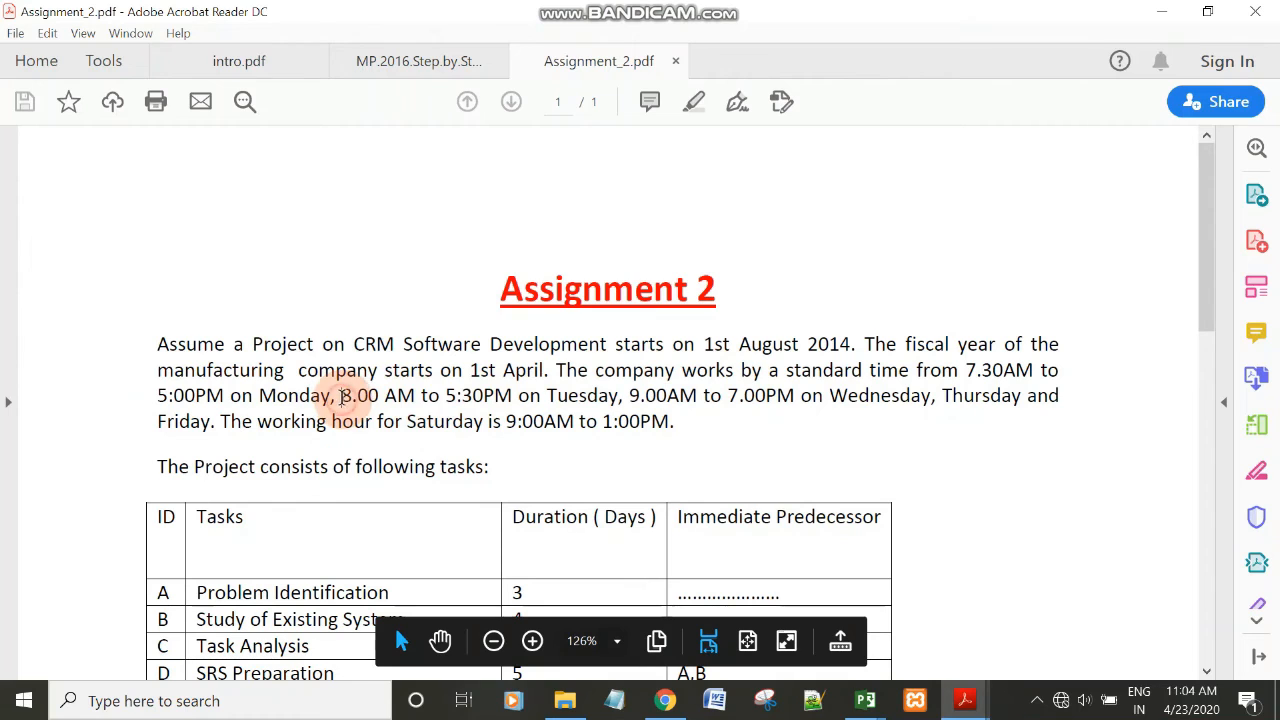
{"action": "left_click_drag", "start_coordinate": [342, 395], "coordinate": [541, 396]}
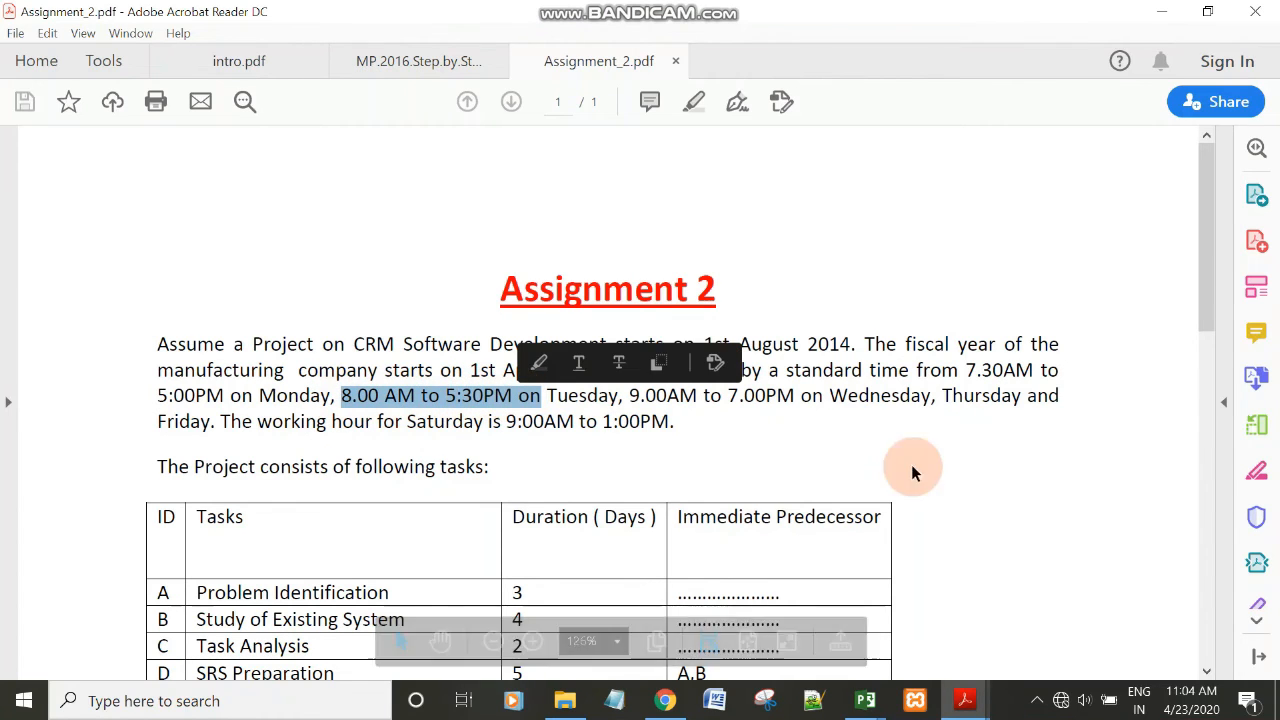
{"action": "mouse_move", "coordinate": [865, 700]}
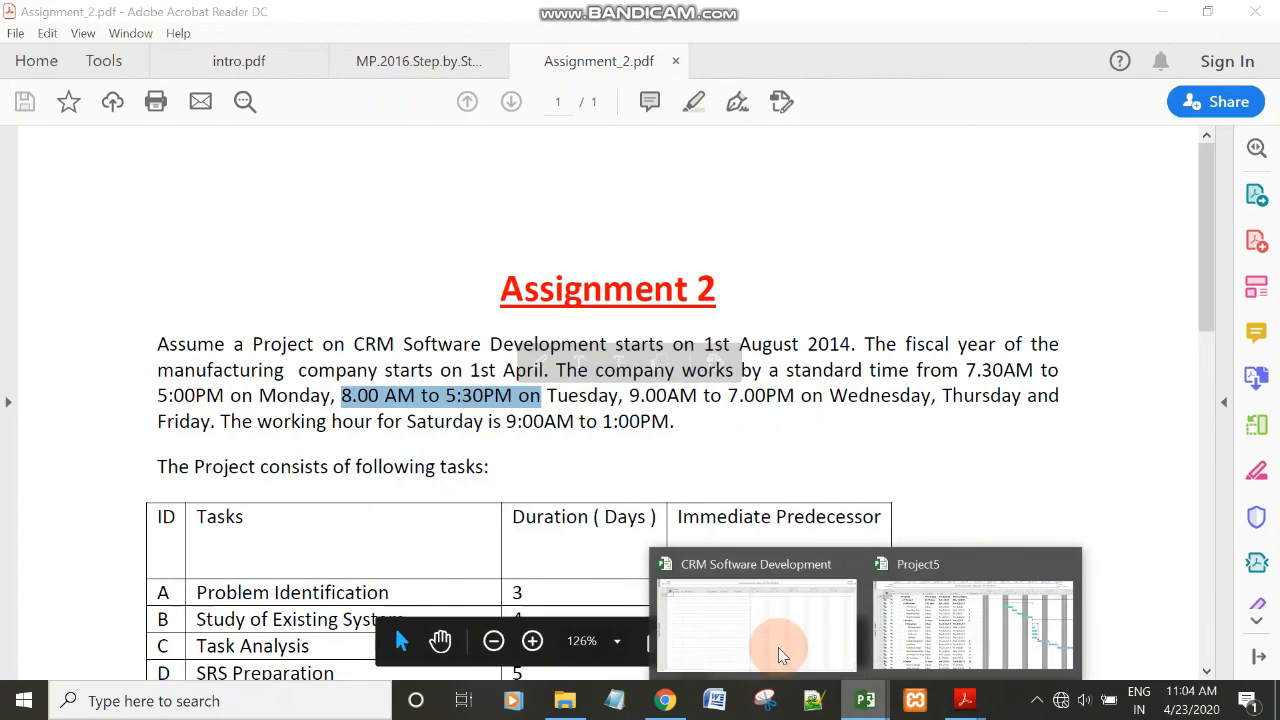
{"action": "left_click", "coordinate": [779, 655]}
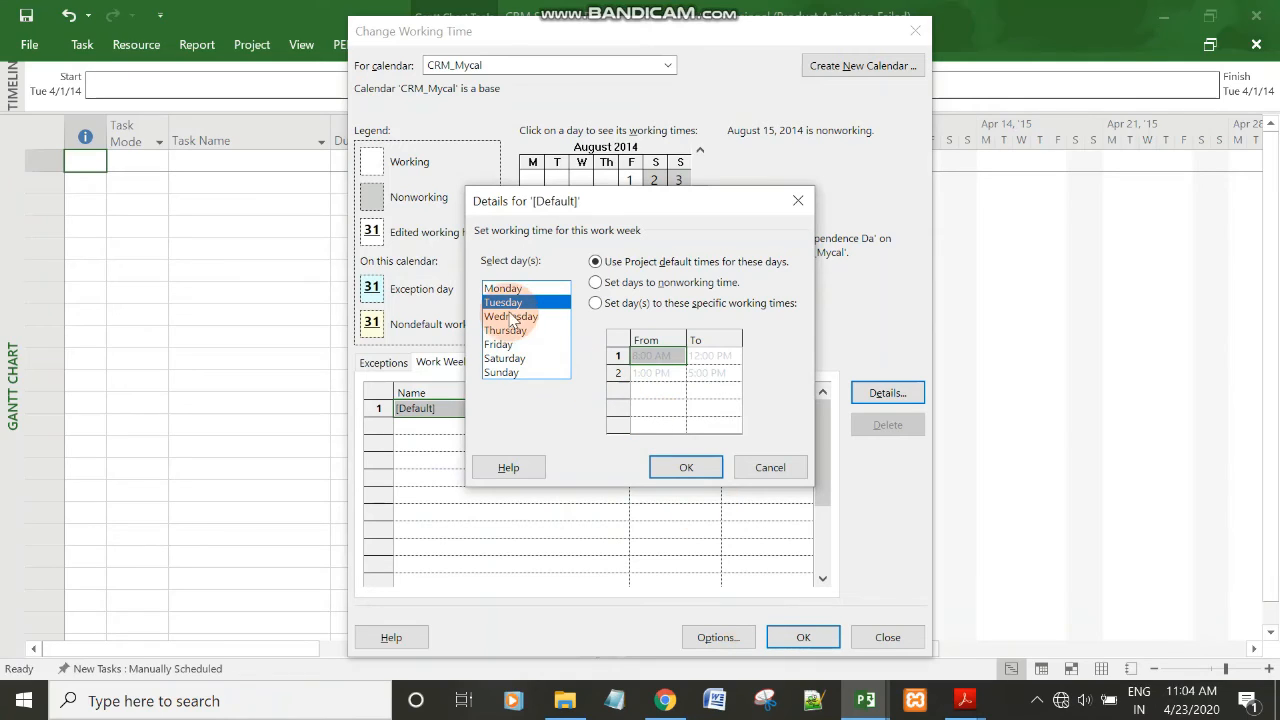
Switch Tuesday to specific working times and set the end of its second shift to 5:30 PM.
{"action": "left_click", "coordinate": [596, 304]}
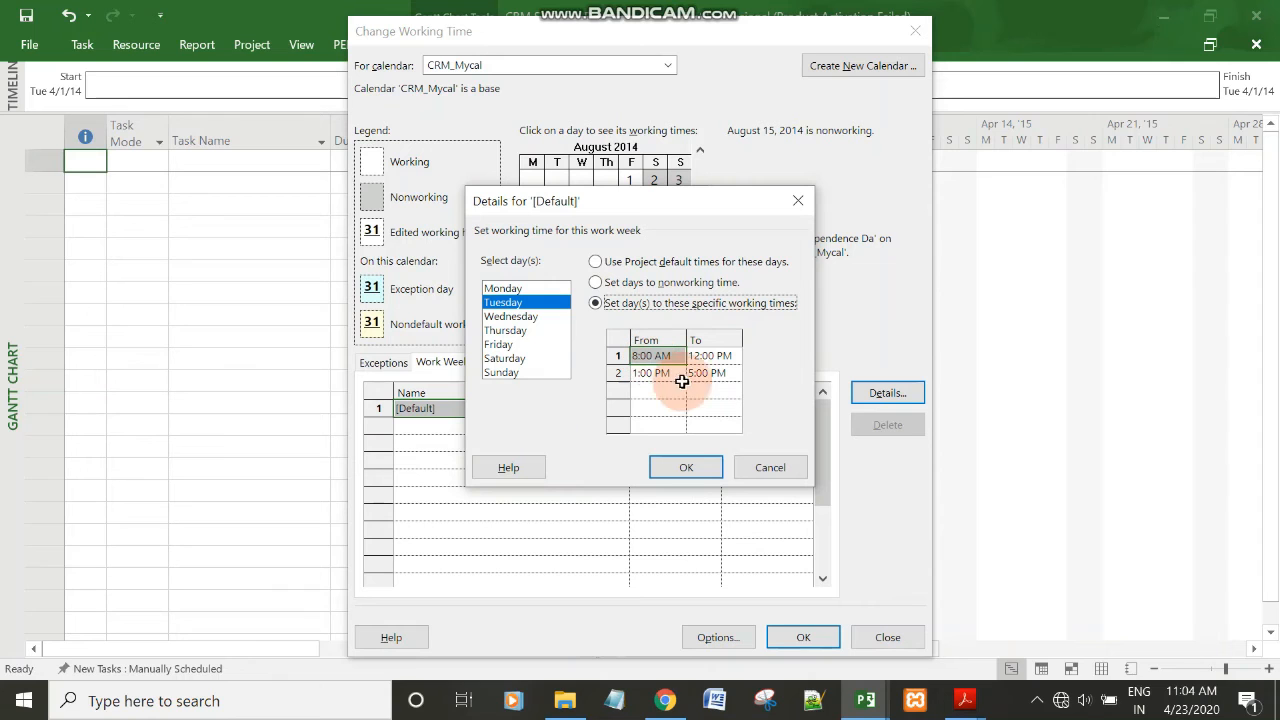
{"action": "left_click", "coordinate": [955, 706]}
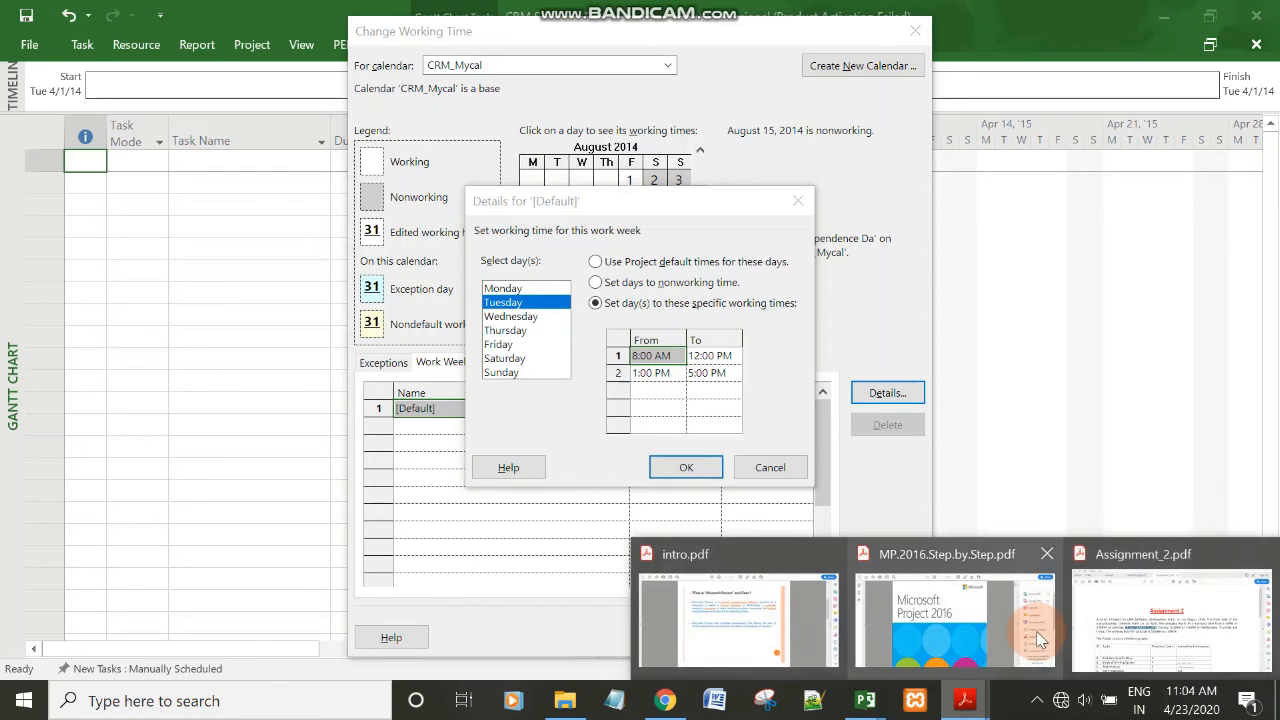
{"action": "mouse_move", "coordinate": [1117, 616]}
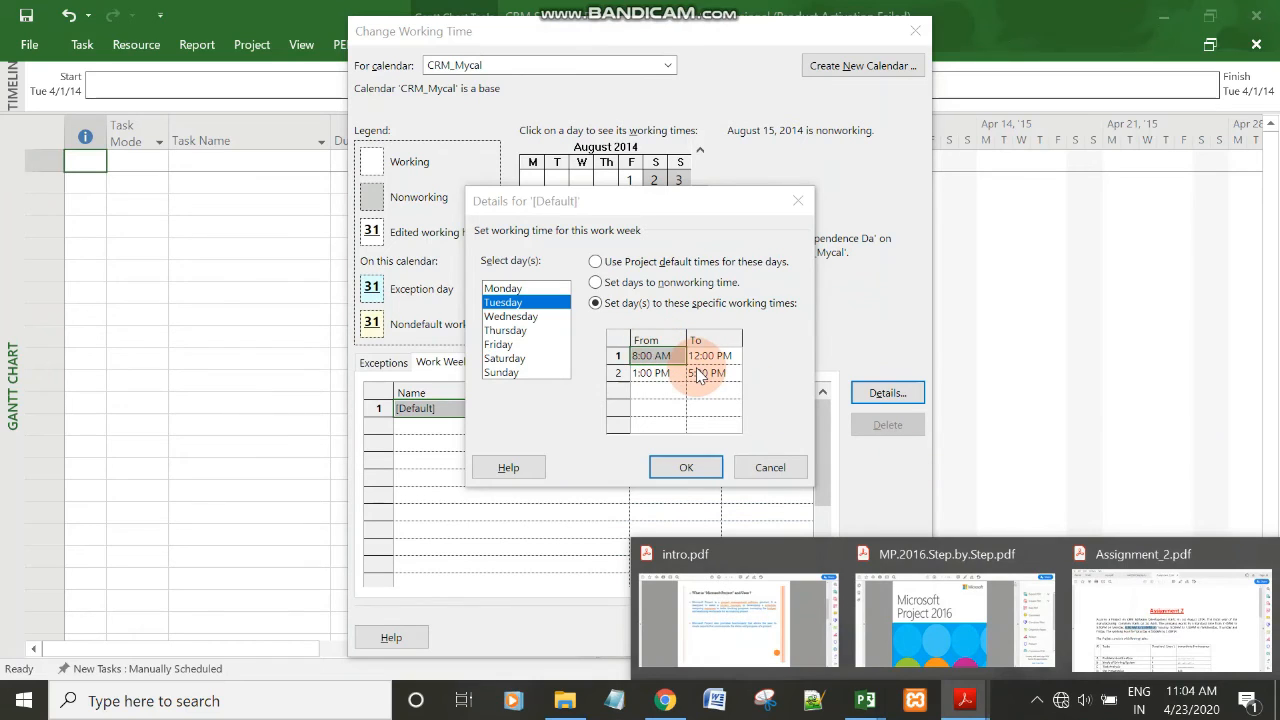
{"action": "left_click", "coordinate": [697, 371]}
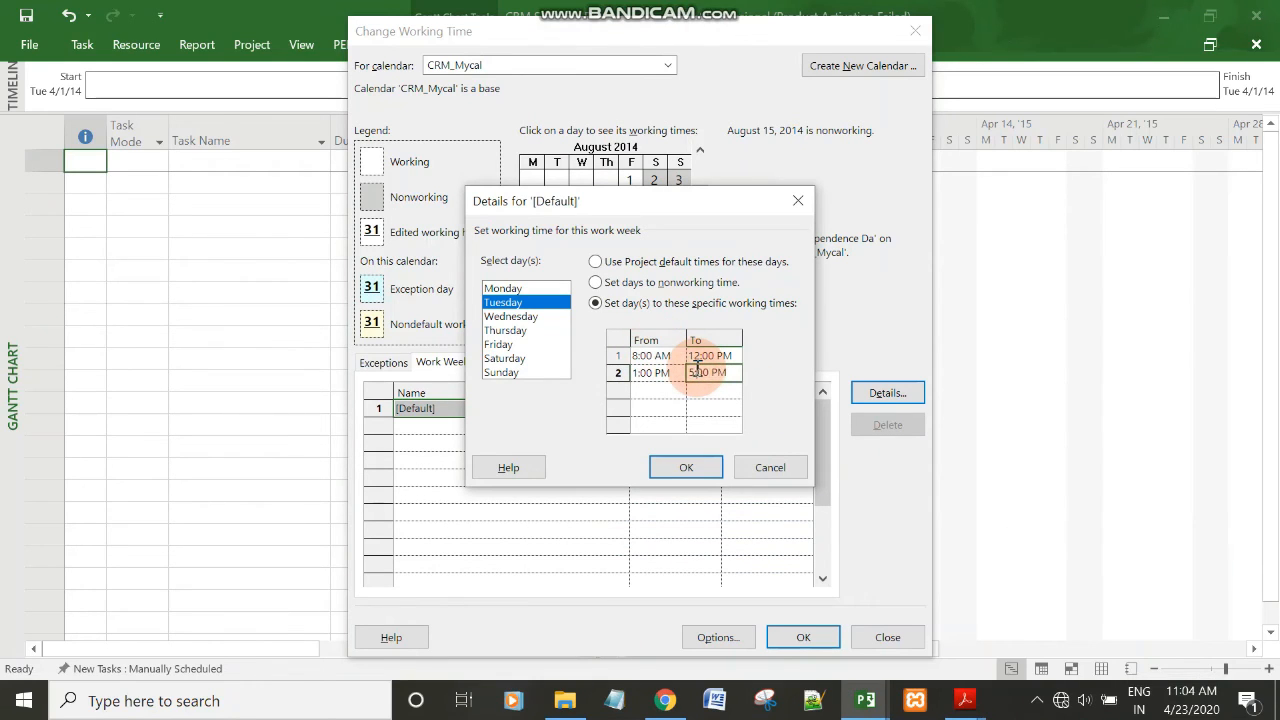
{"action": "left_click", "coordinate": [697, 368]}
{"action": "type", "text": "5"}
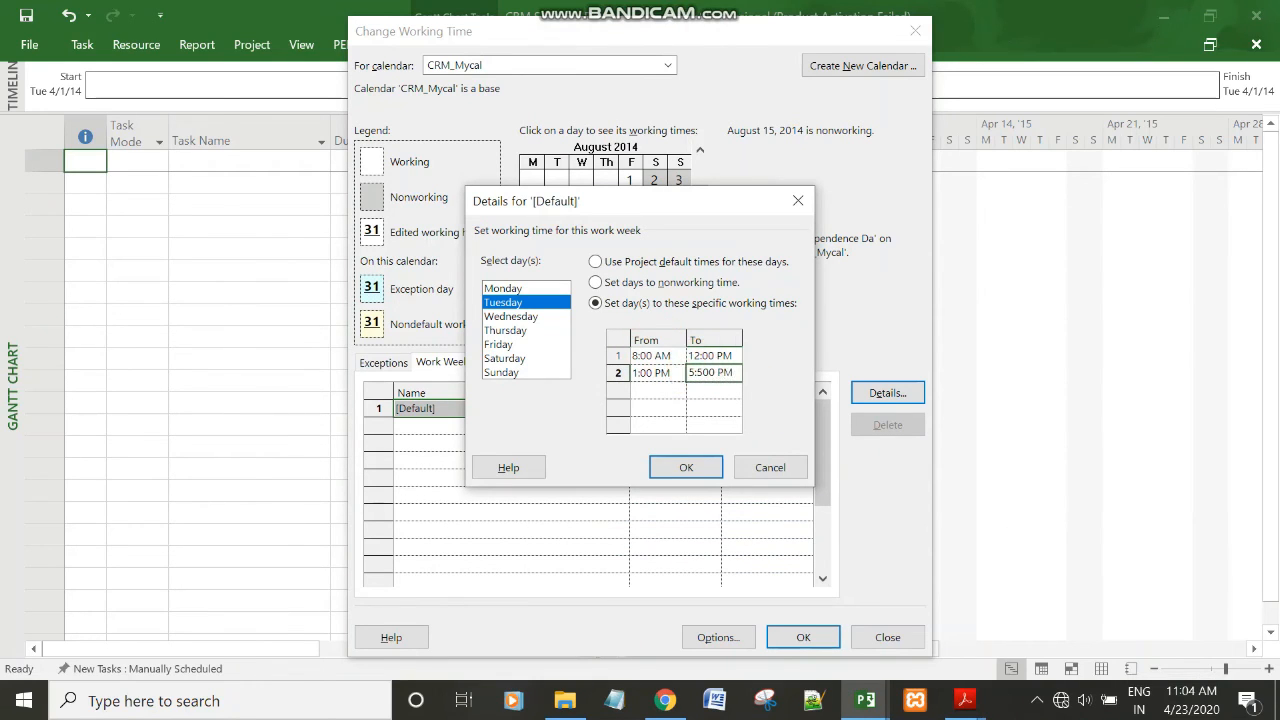
{"action": "key", "text": "BackSpace"}
{"action": "key", "text": "Delete"}
{"action": "type", "text": "3"}
{"action": "left_click", "coordinate": [717, 358]}
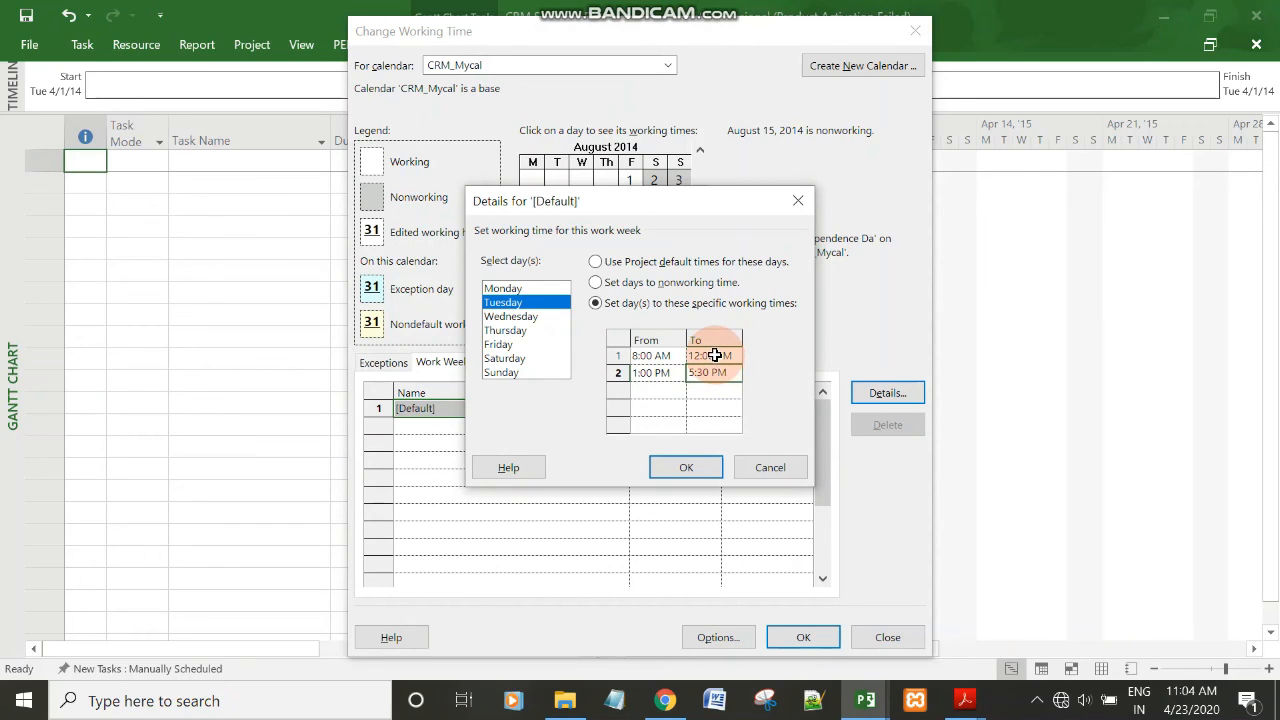
{"action": "left_click", "coordinate": [716, 356]}
{"action": "key", "text": "Left"}
{"action": "left_click", "coordinate": [716, 356]}
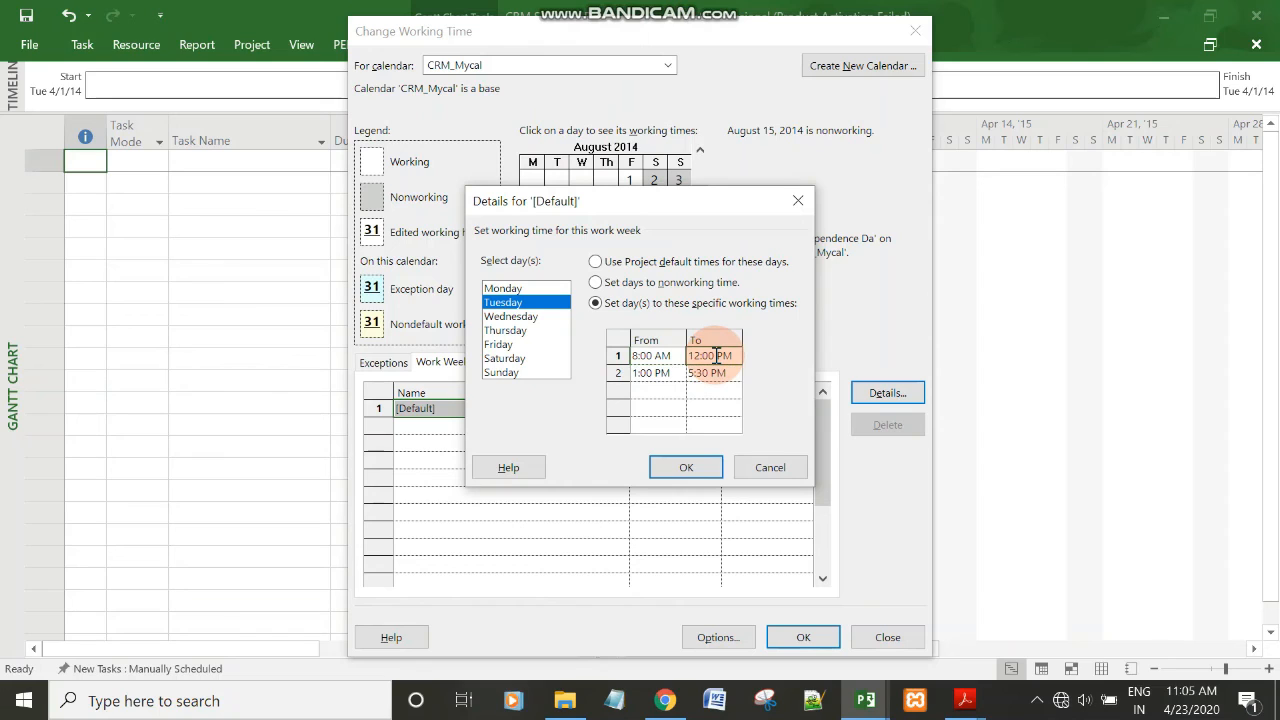
{"action": "left_click", "coordinate": [716, 356]}
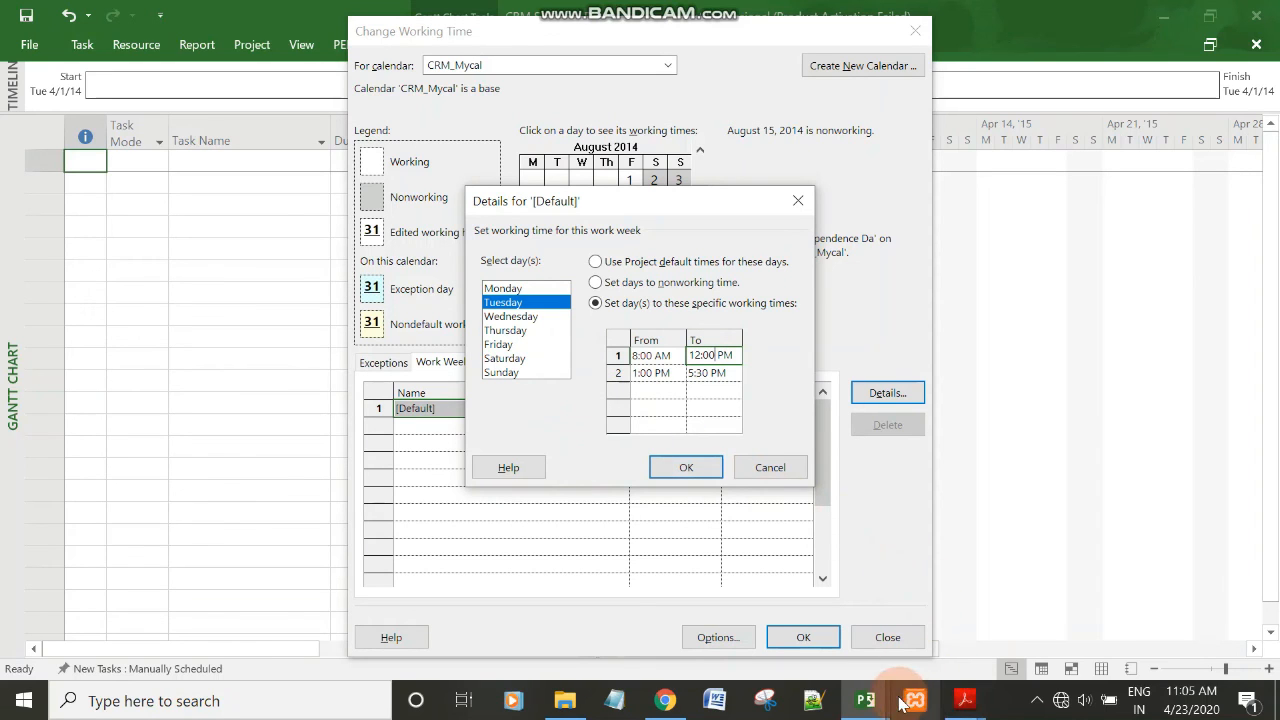
Review the remaining working hours and the task table in Assignment_2.pdf in Acrobat Reader, and apply the CRM_Mycal work week changes in Microsoft Project.
{"action": "mouse_move", "coordinate": [965, 700]}
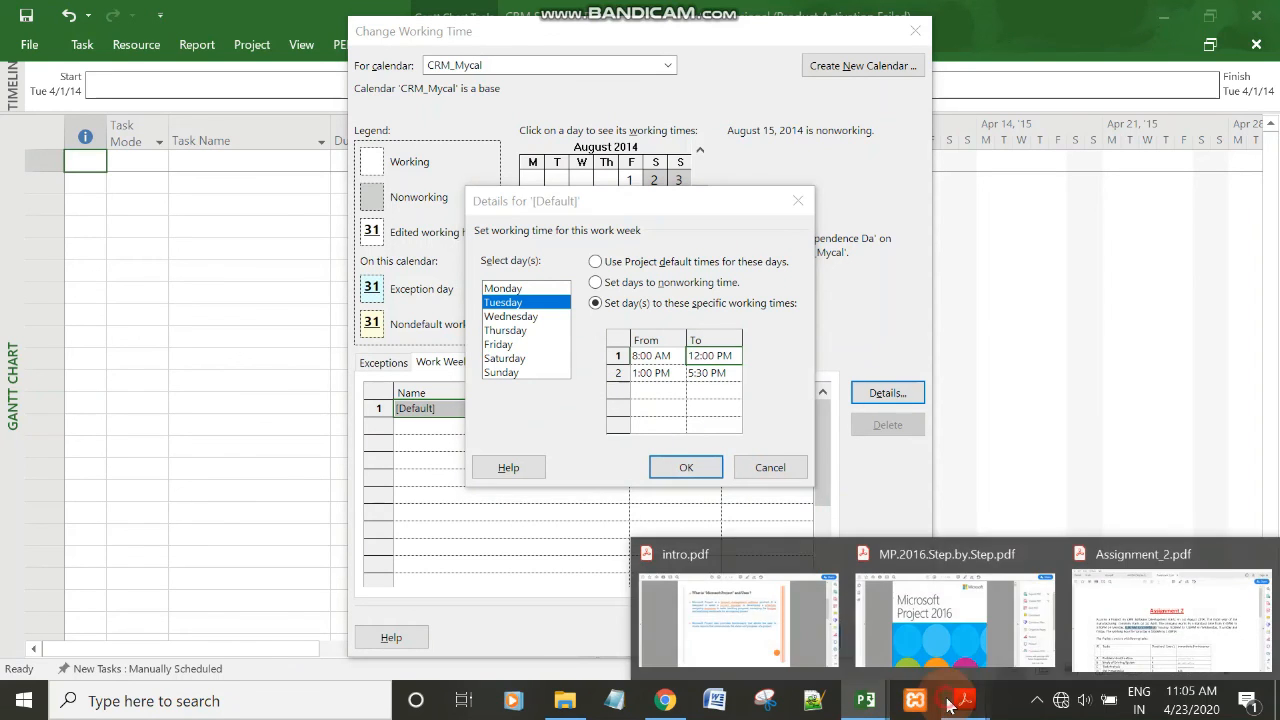
{"action": "left_click", "coordinate": [1116, 645]}
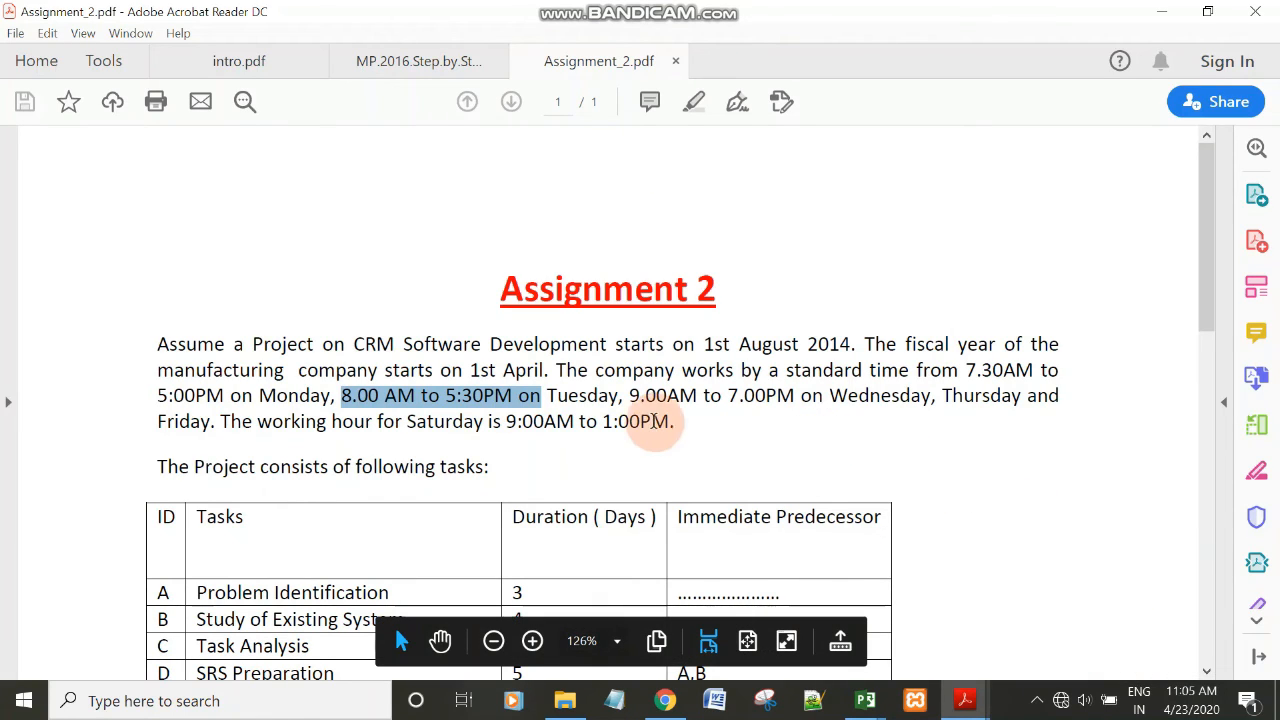
{"action": "left_click_drag", "start_coordinate": [549, 397], "coordinate": [673, 428]}
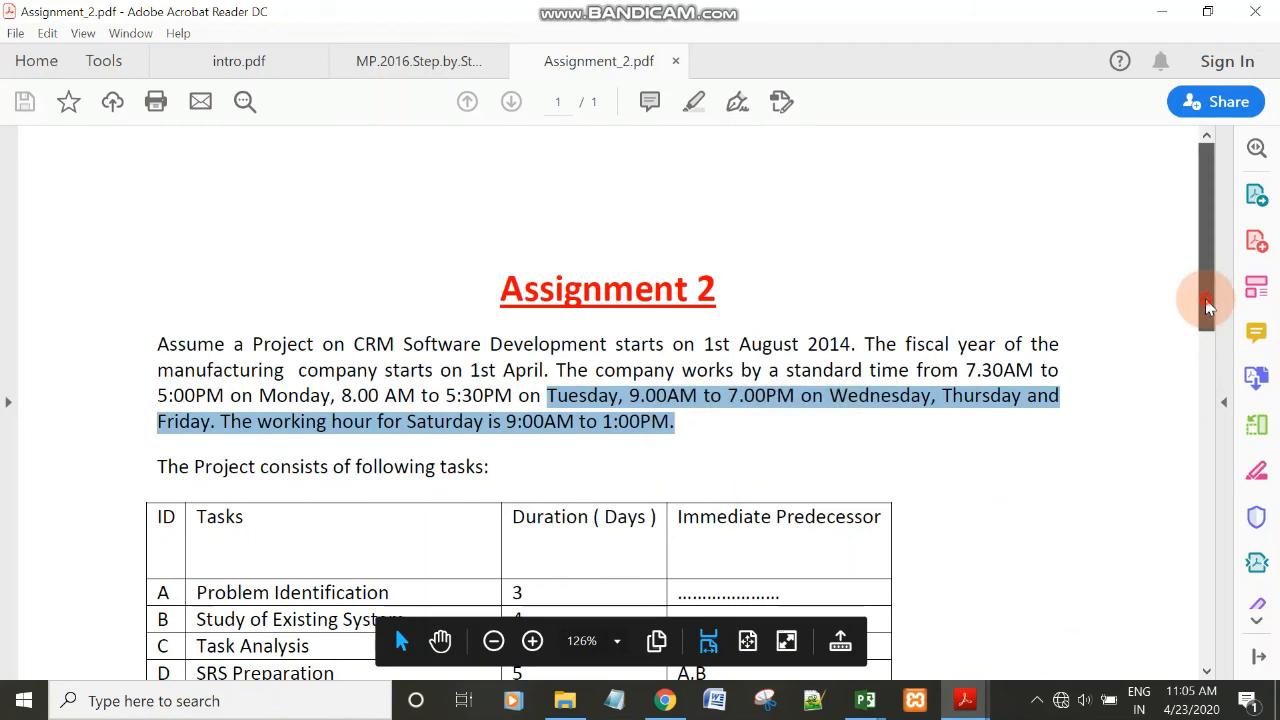
{"action": "left_click_drag", "start_coordinate": [1206, 300], "coordinate": [1218, 370]}
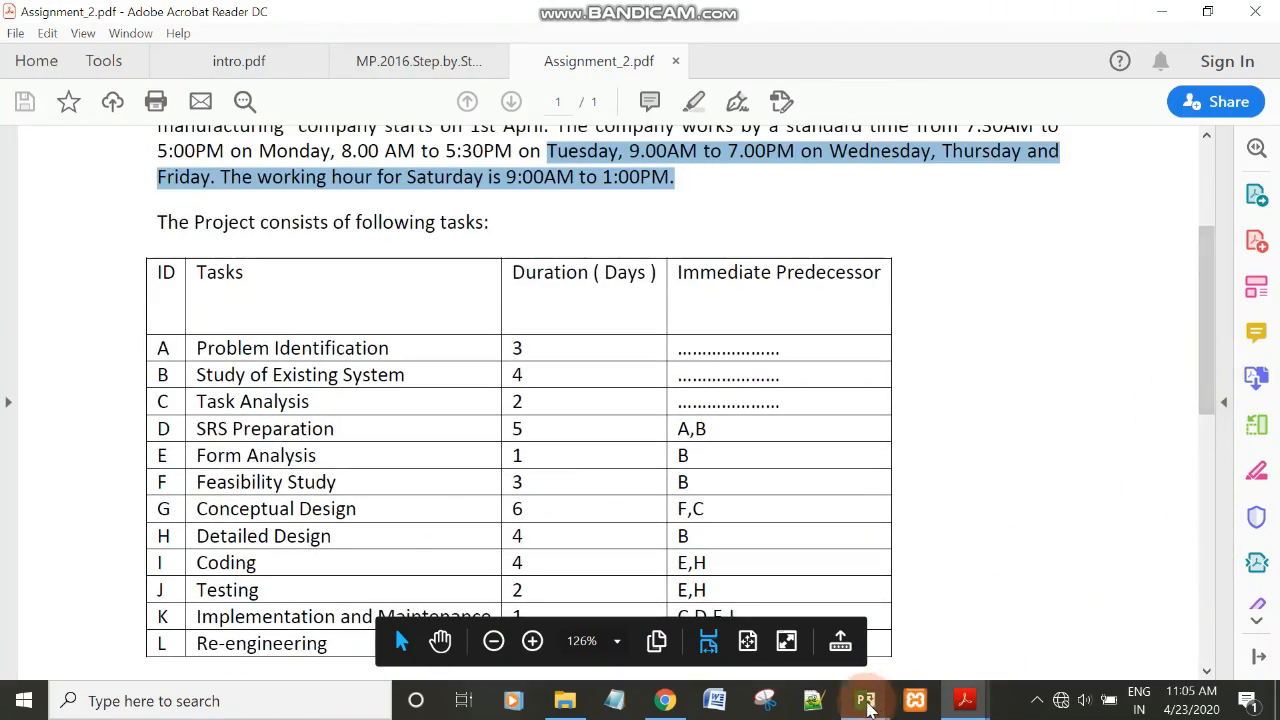
{"action": "mouse_move", "coordinate": [866, 706]}
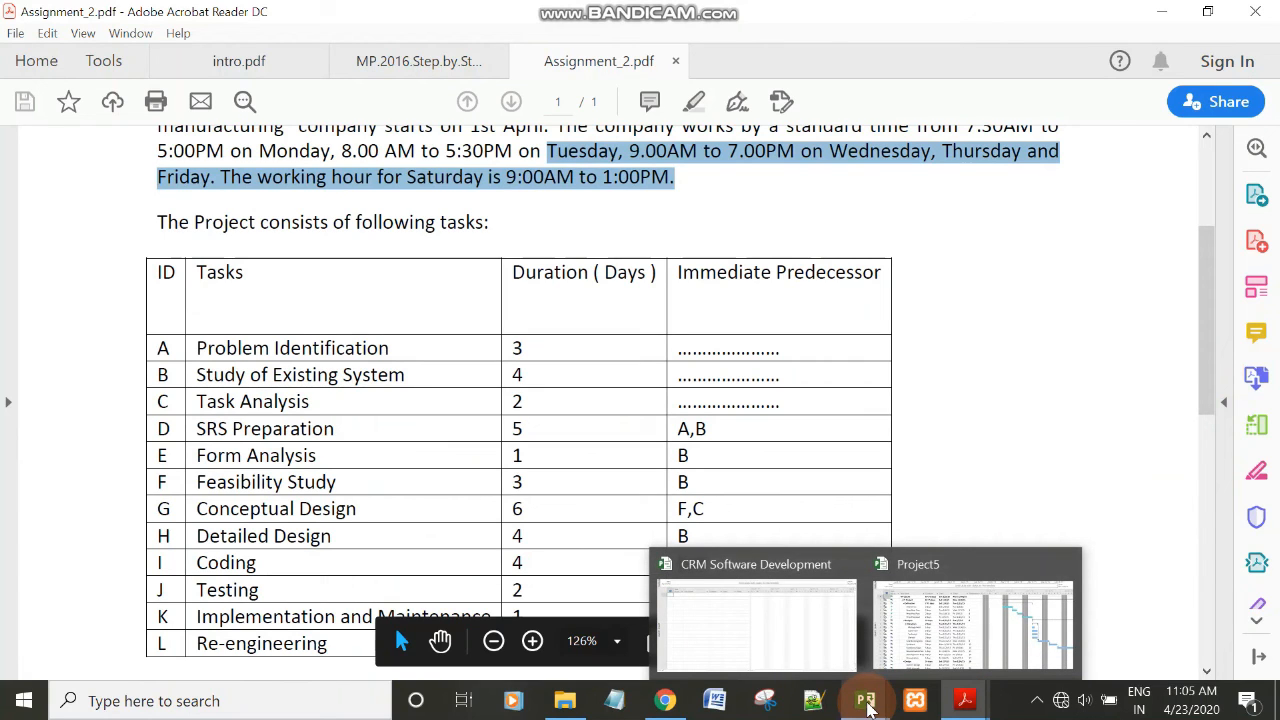
{"action": "left_click", "coordinate": [808, 644]}
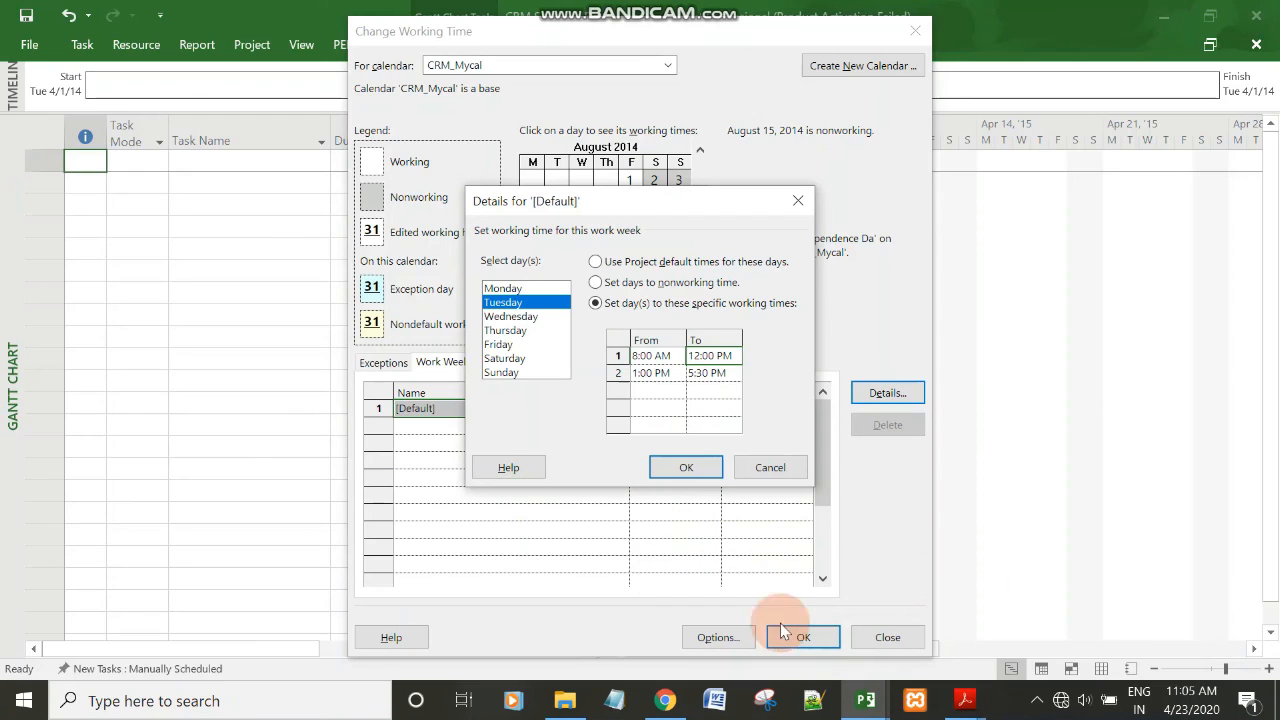
{"action": "left_click", "coordinate": [671, 472]}
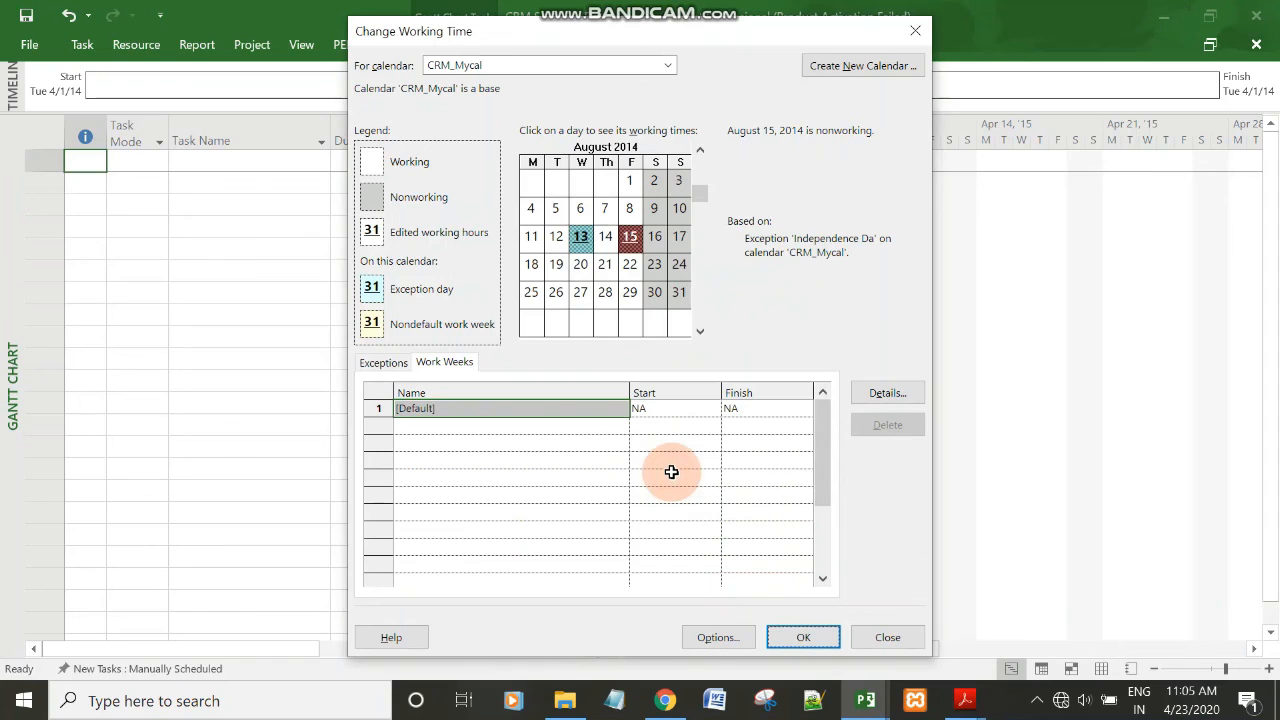
{"action": "left_click", "coordinate": [803, 637]}
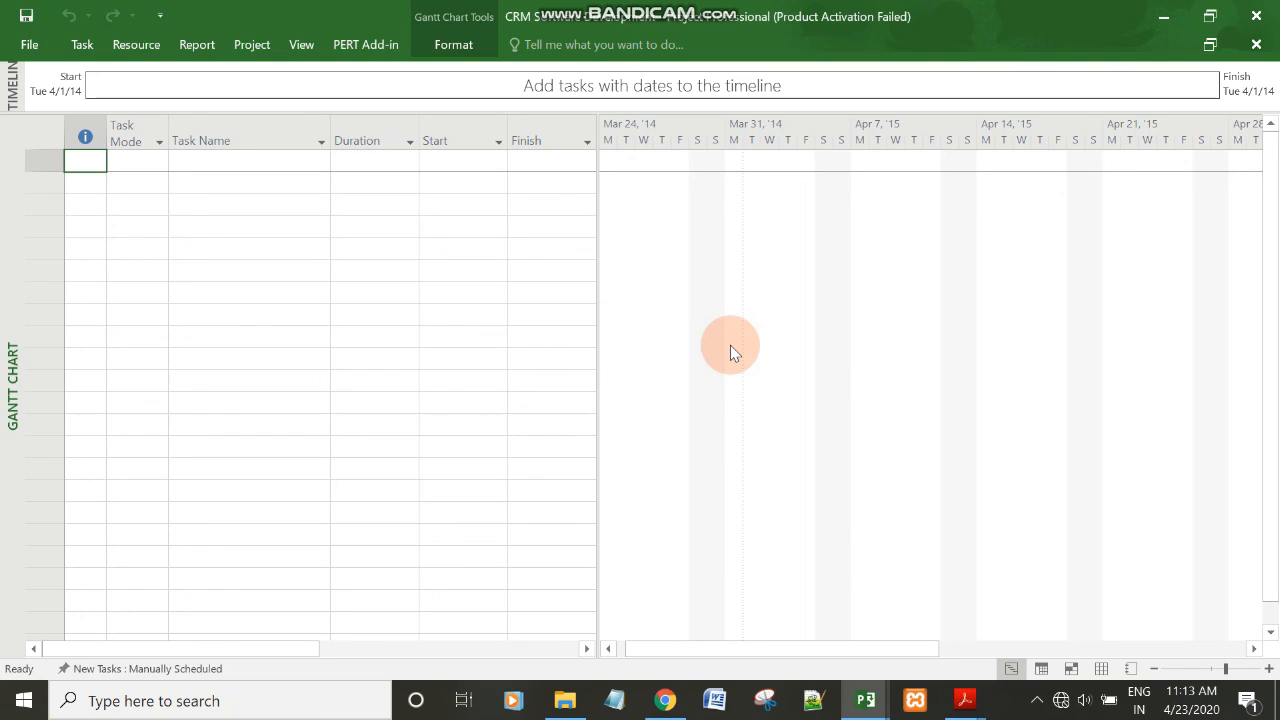
Switch to MP.2016.Step.by.Step.pdf in Acrobat Reader and collapse the expanded tools list to view the book's cover page.
{"action": "mouse_move", "coordinate": [965, 700]}
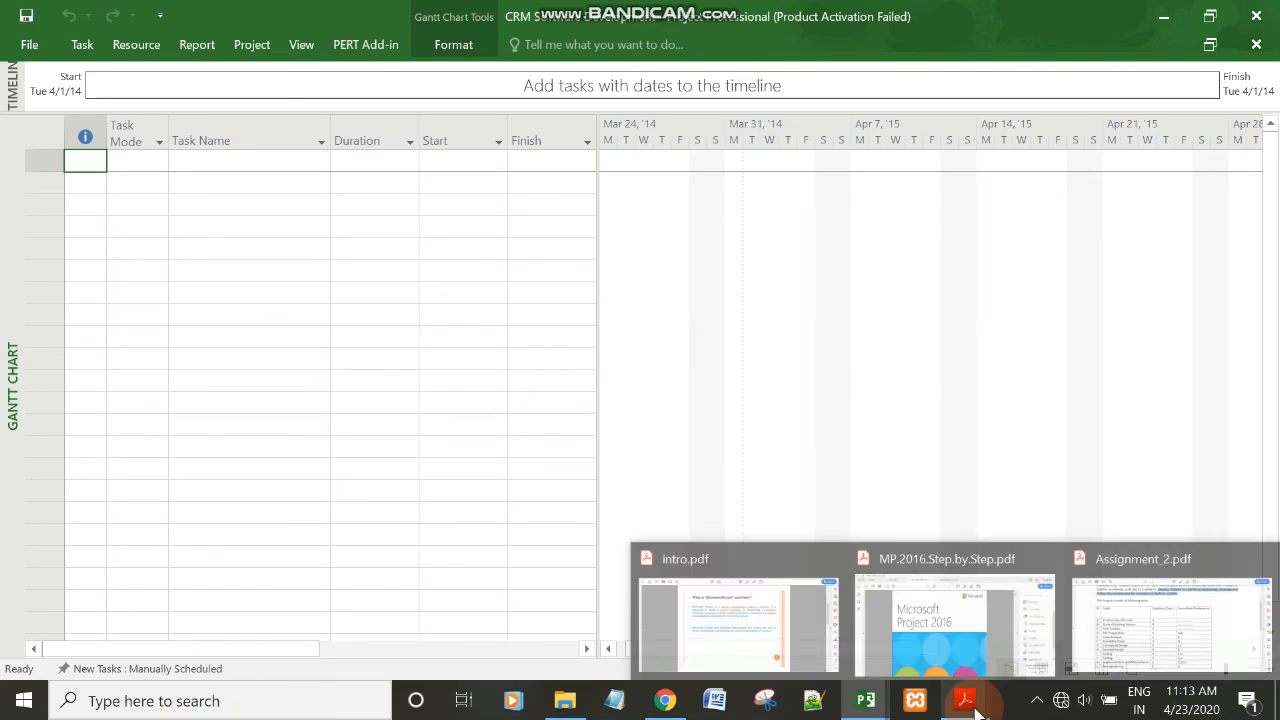
{"action": "left_click", "coordinate": [962, 652]}
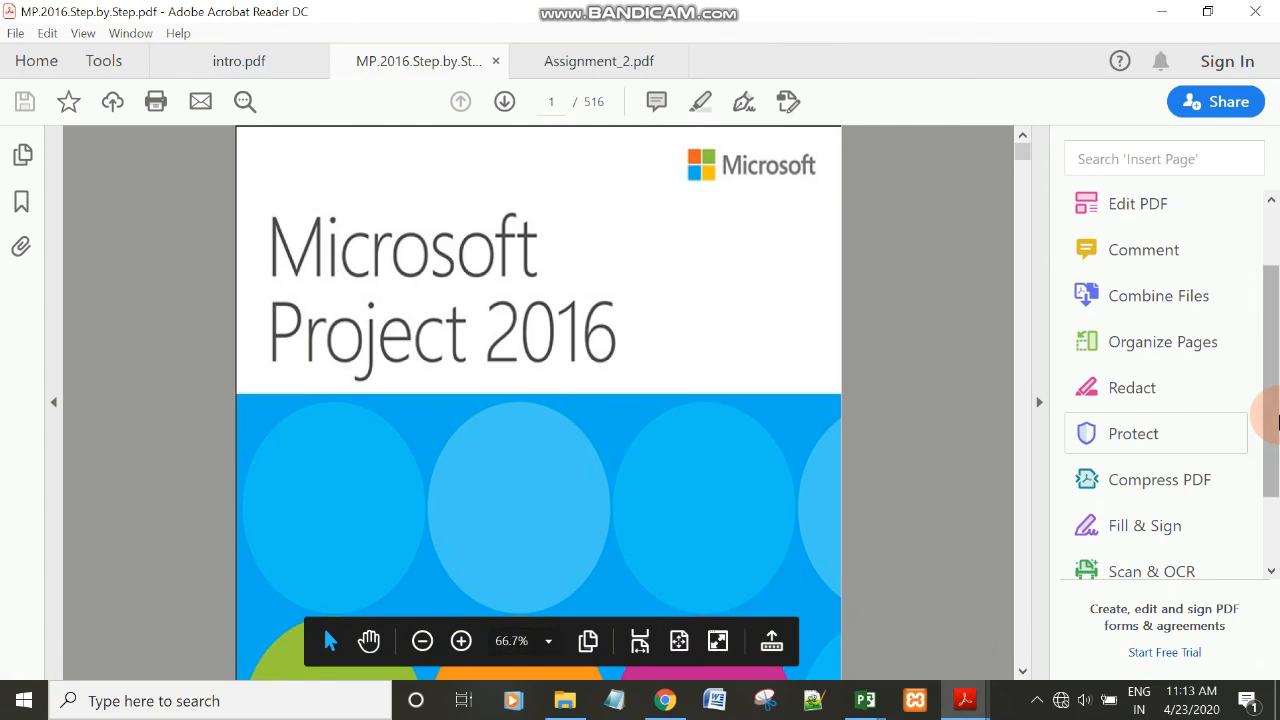
{"action": "left_click", "coordinate": [1037, 400]}
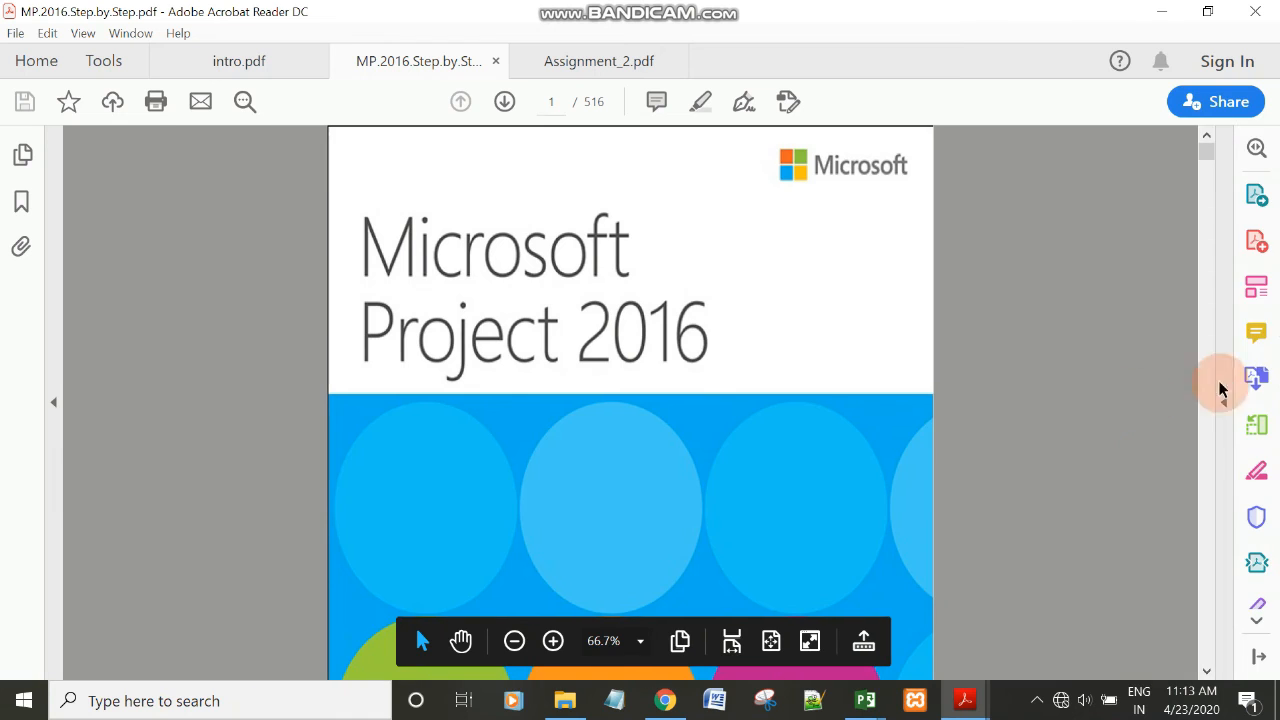
{"action": "mouse_move", "coordinate": [1206, 152]}
{"action": "left_mouse_down"}
{"action": "mouse_move", "coordinate": [1205, 168]}
{"action": "mouse_move", "coordinate": [1206, 150]}
{"action": "left_mouse_up"}
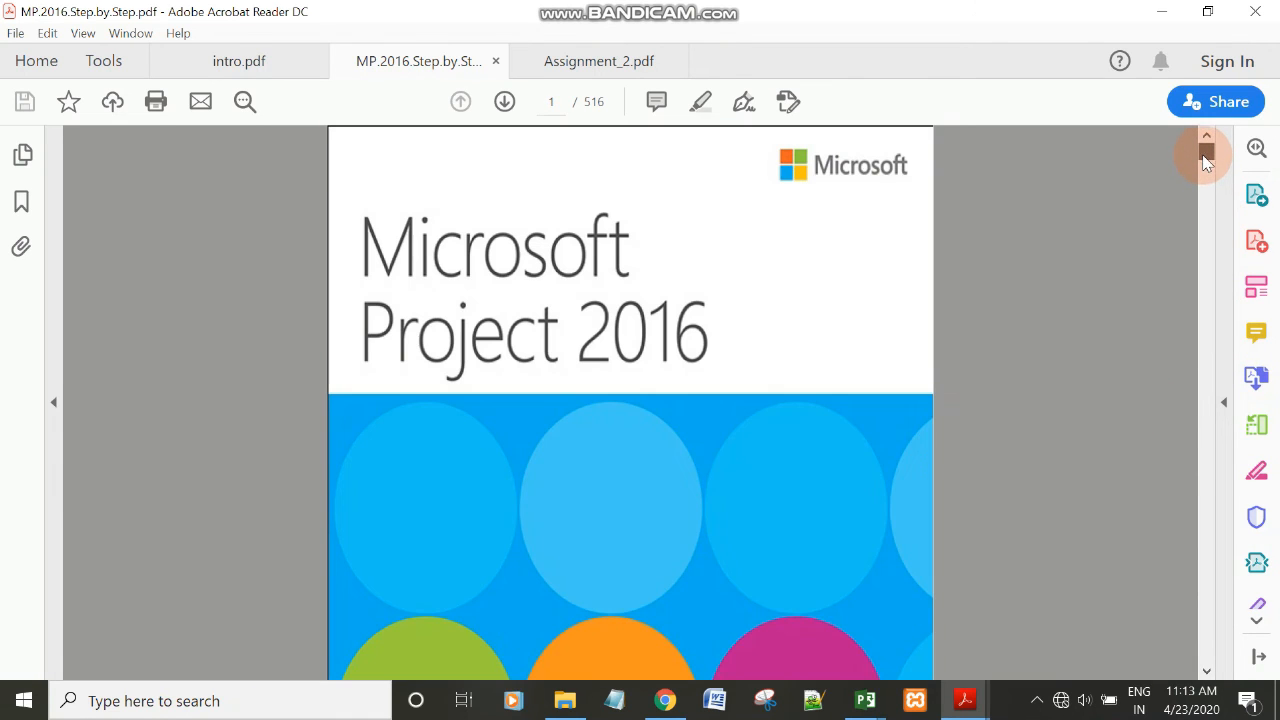
{"action": "left_click", "coordinate": [594, 330]}
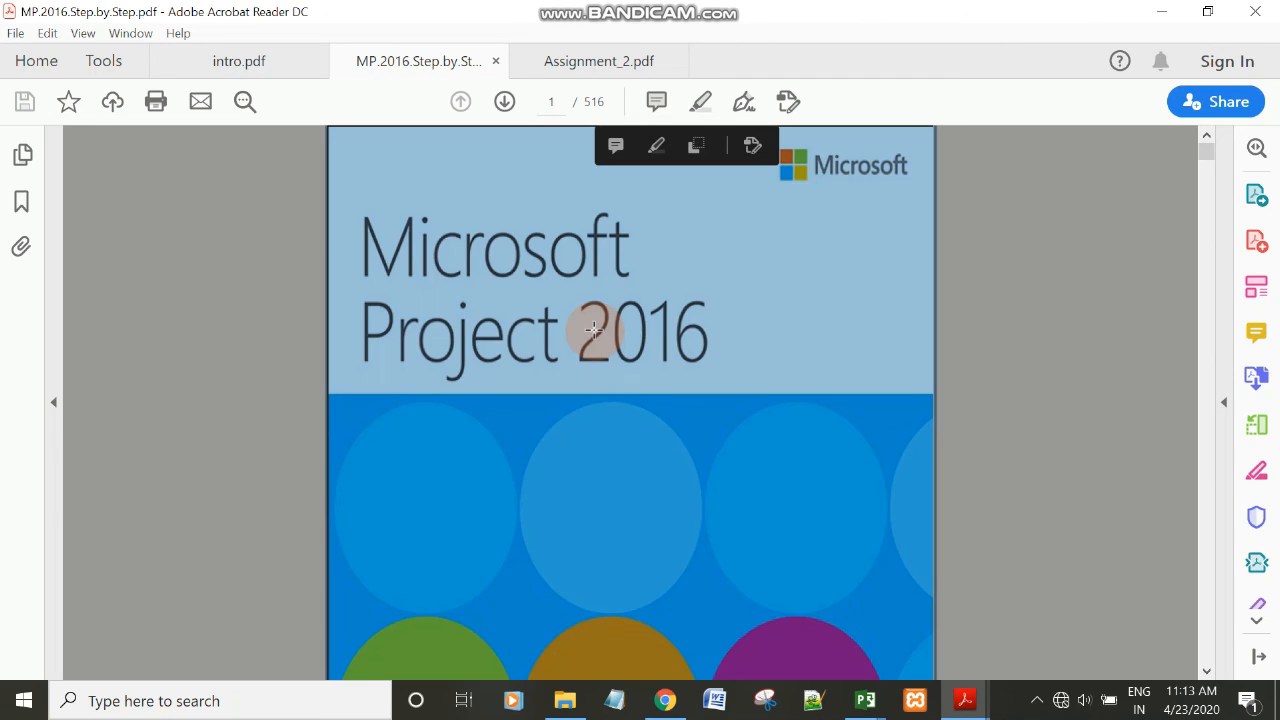